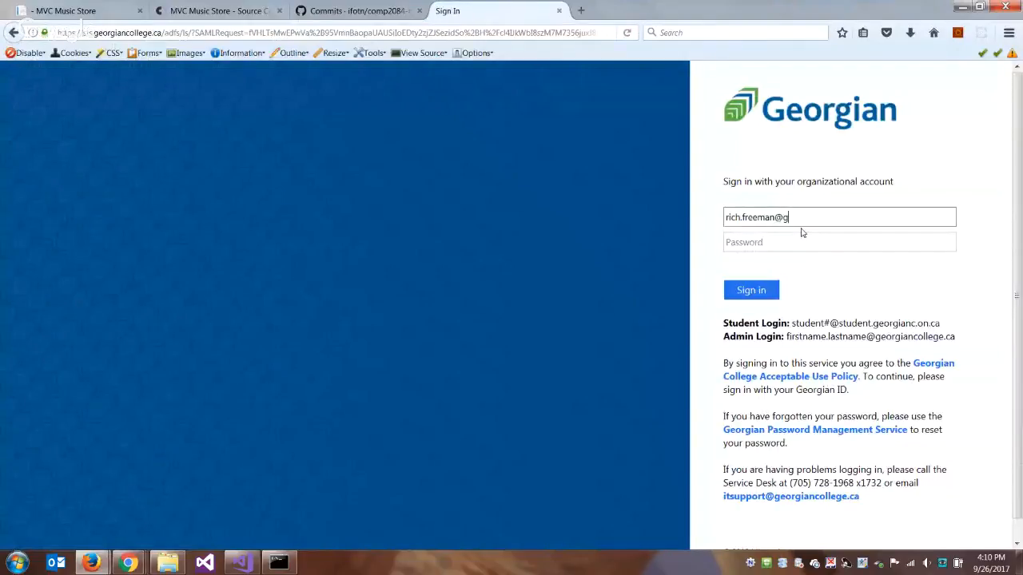
- Sign in with the organizational e-mail and account password, and open the announcements of the 17F Server-Side Scripting - 01 course
type("ollege.ca")
key("Tab")
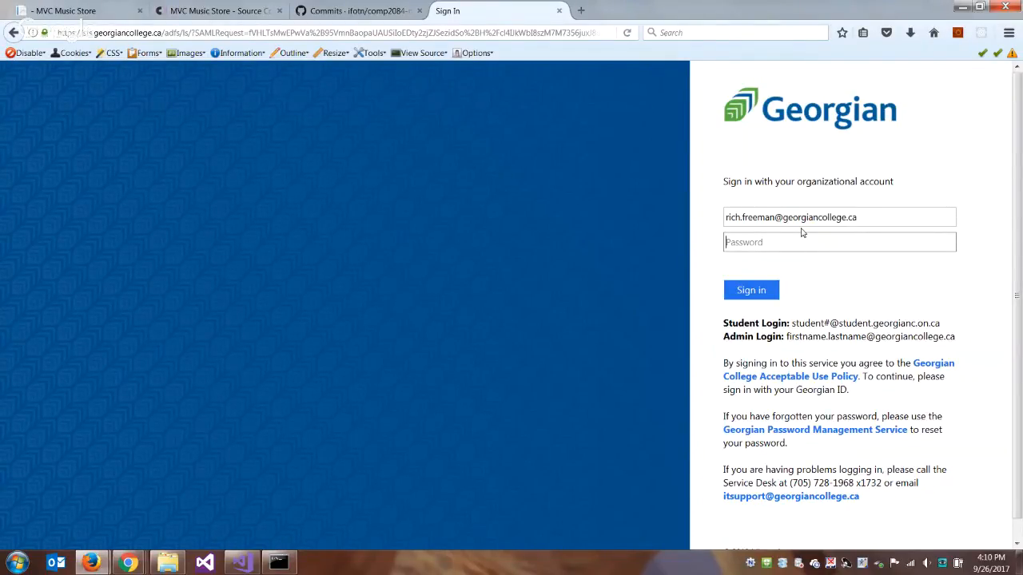
type("**********")
key("Return")
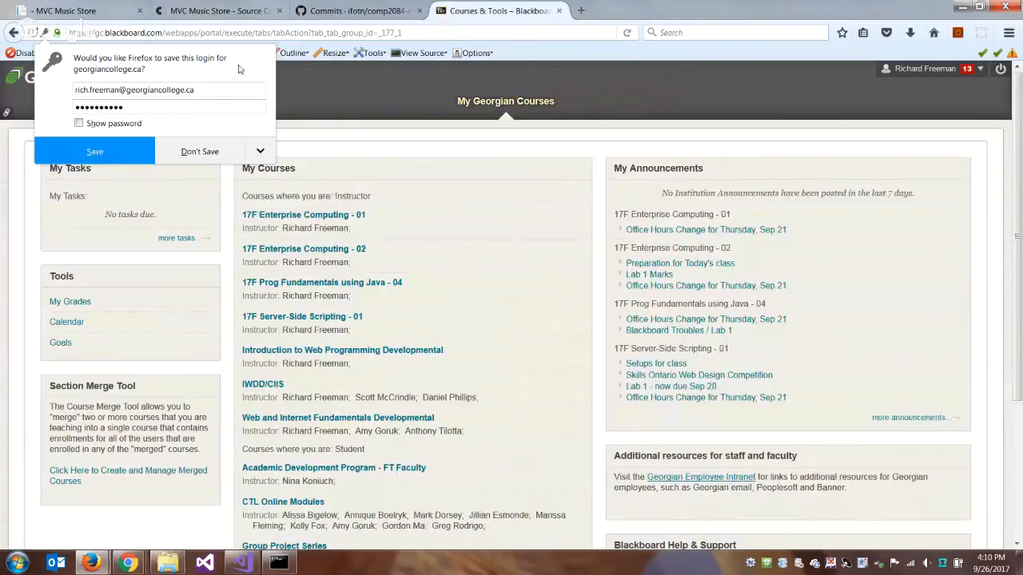
left_click(329, 318)
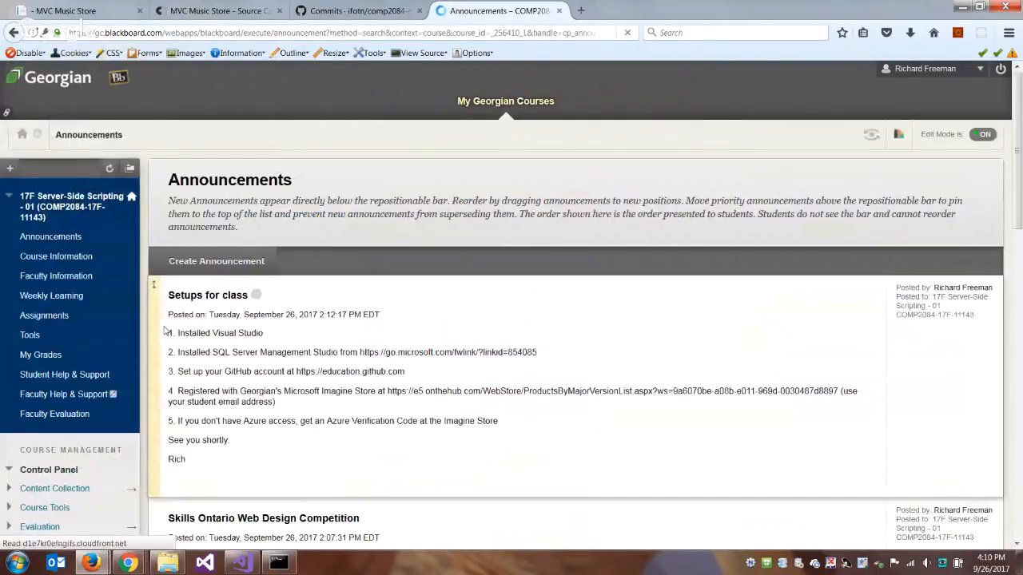
scroll(468, 366, "down", 3)
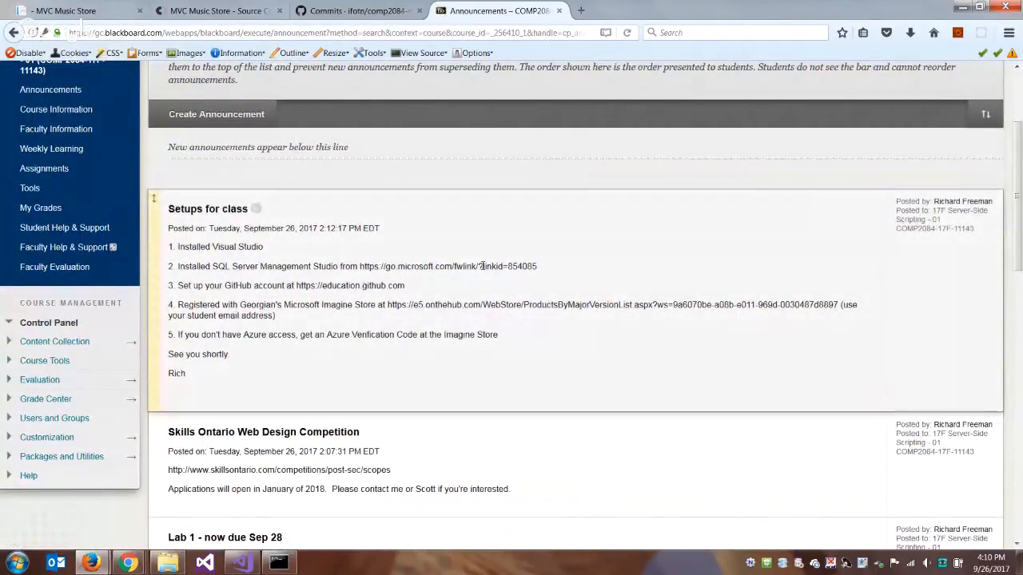
- Search the web for "management studio" in a new tab and view the SSMS download options on docs.microsoft.com
key("ctrl+t")
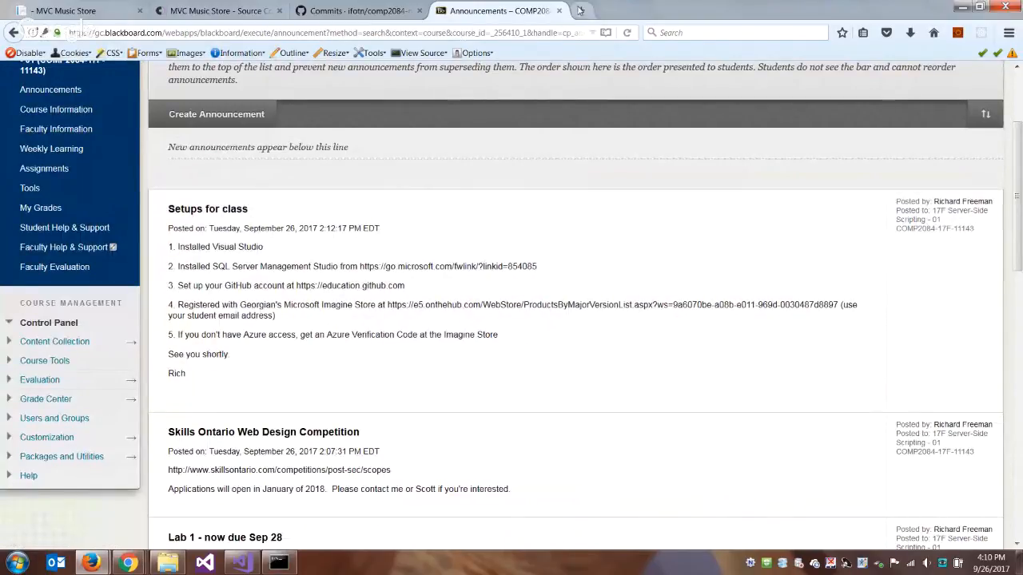
type("manage")
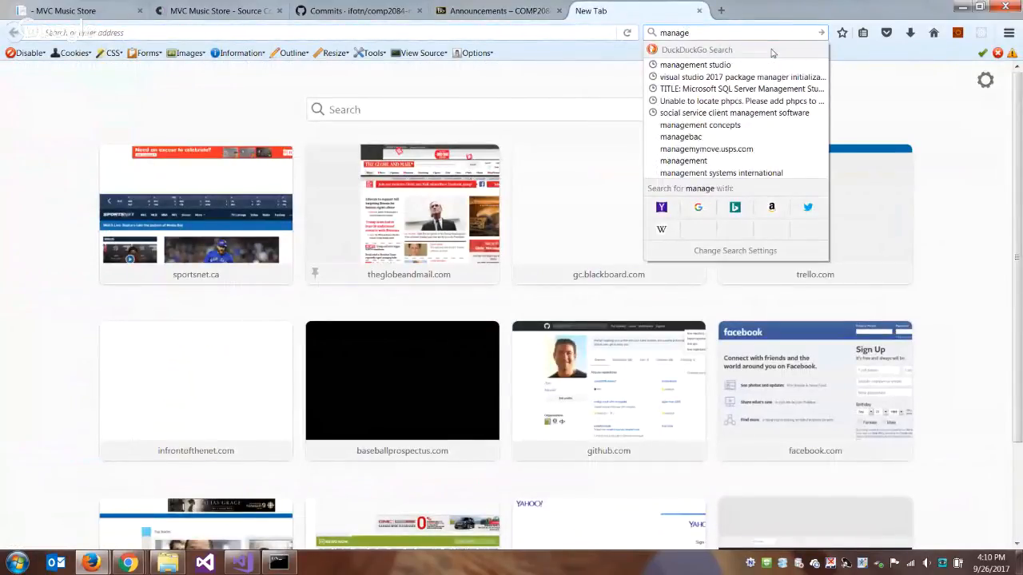
key("Down")
key("Return")
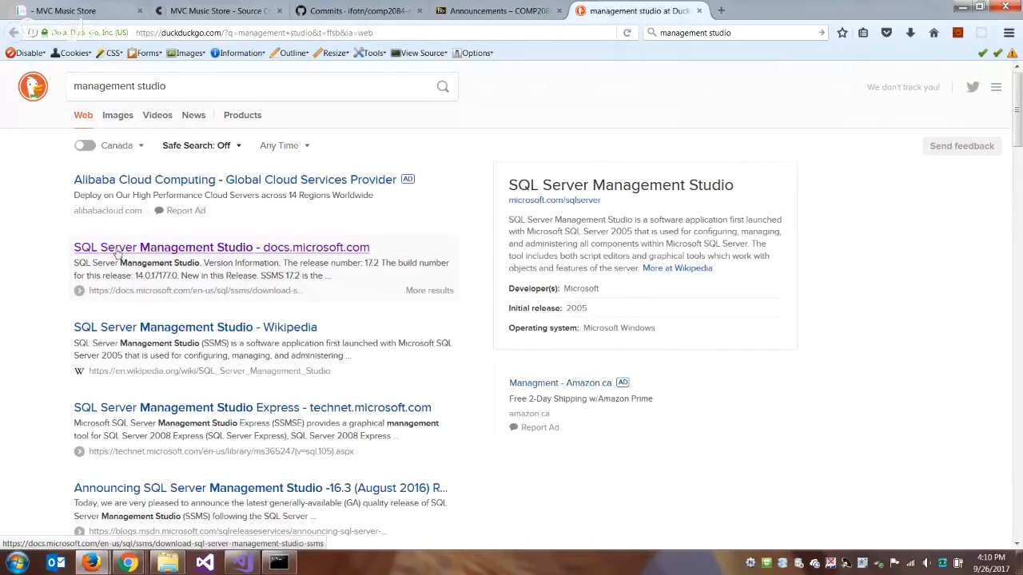
left_click(248, 247)
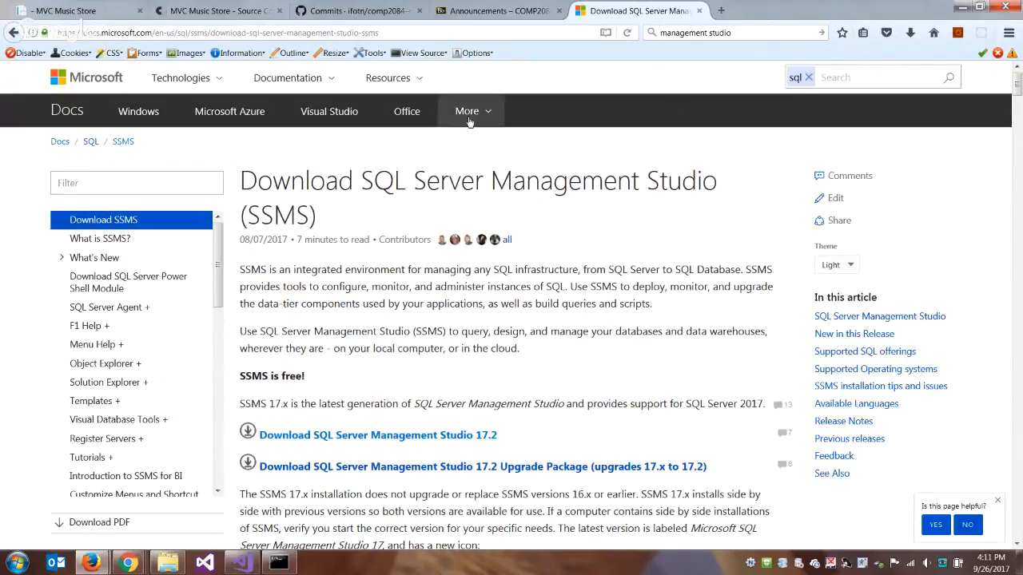
scroll(635, 320, "down", 5)
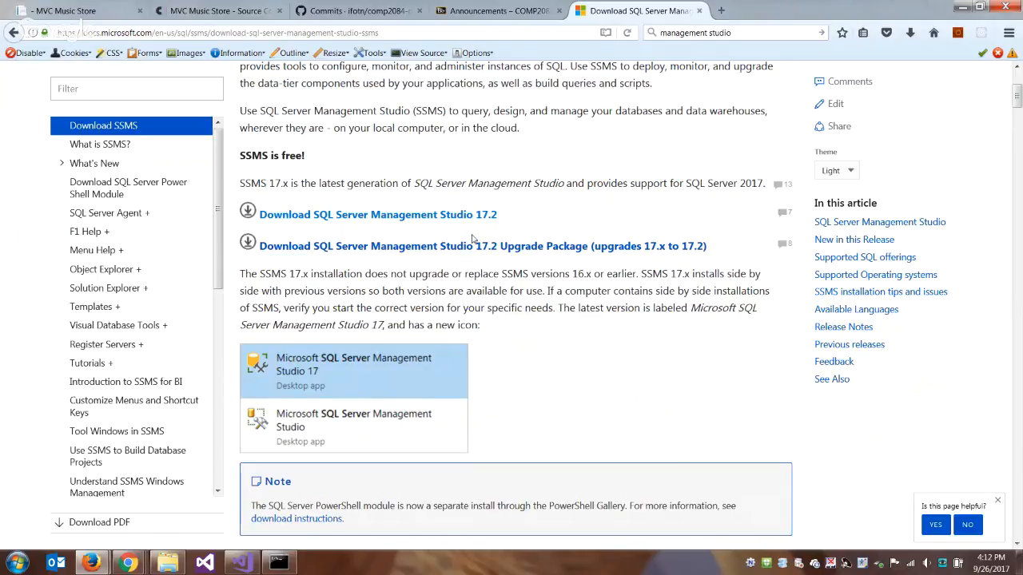
- Launch SQL Server 2014 Management Studio
left_click(18, 564)
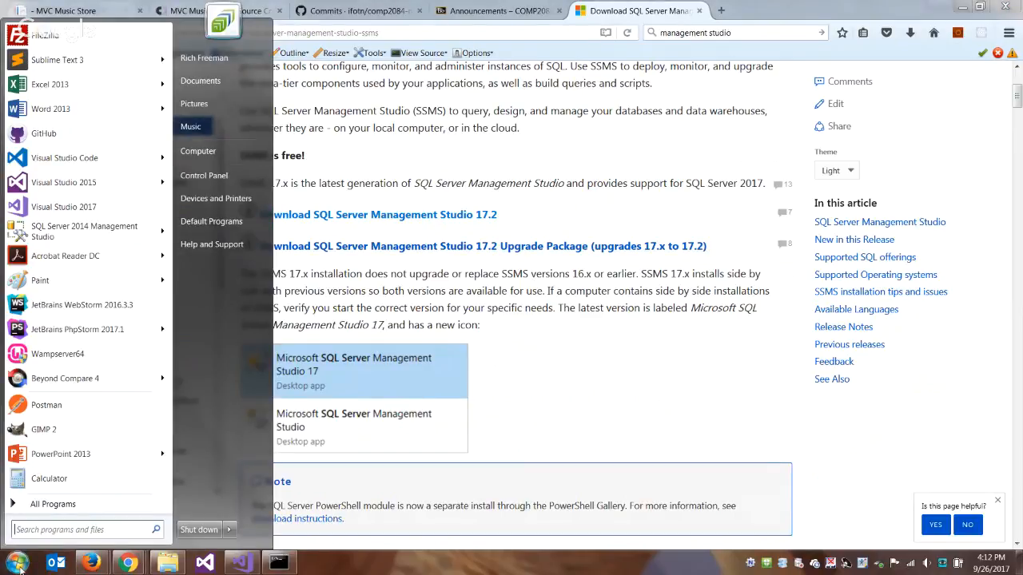
mouse_move(98, 232)
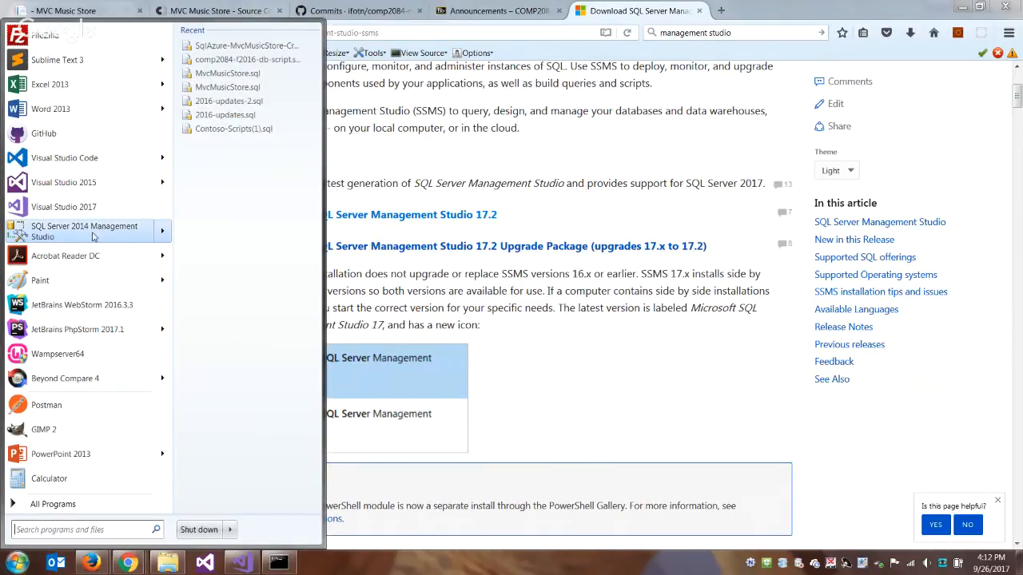
left_click(94, 237)
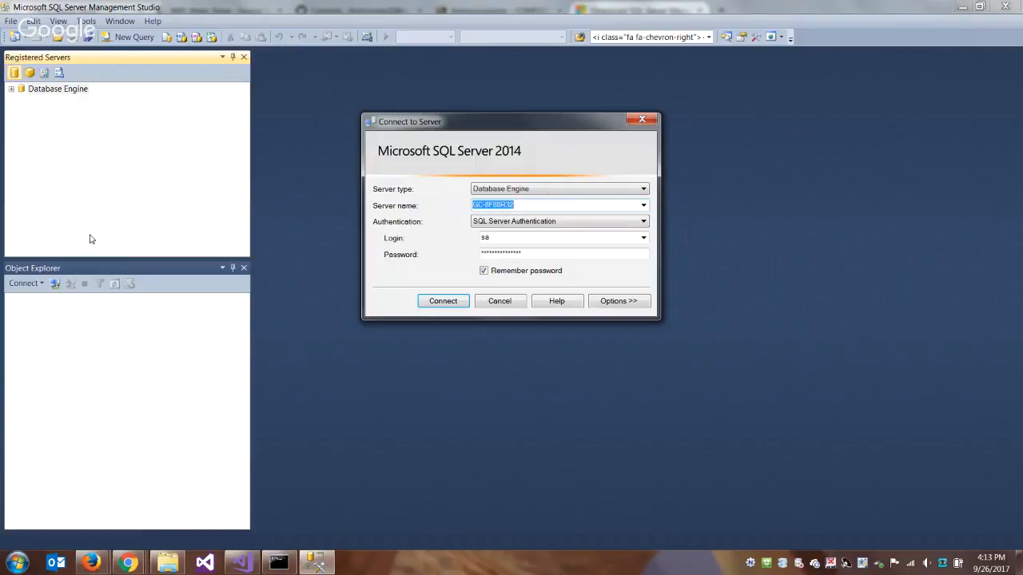
- Set the connection's server name to (local) and its authentication to Windows Authentication
type("(local)")
left_click(642, 222)
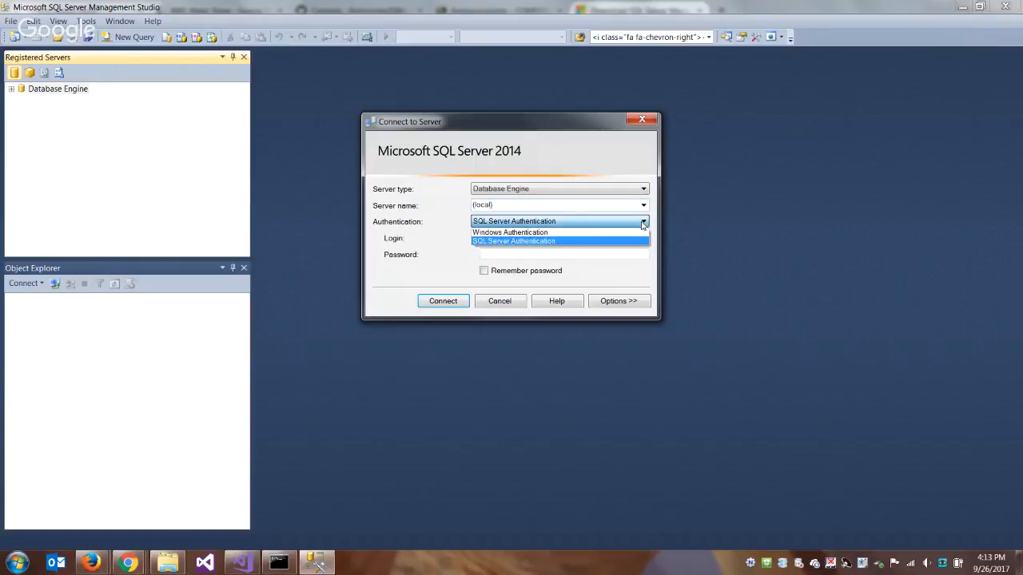
left_click(567, 232)
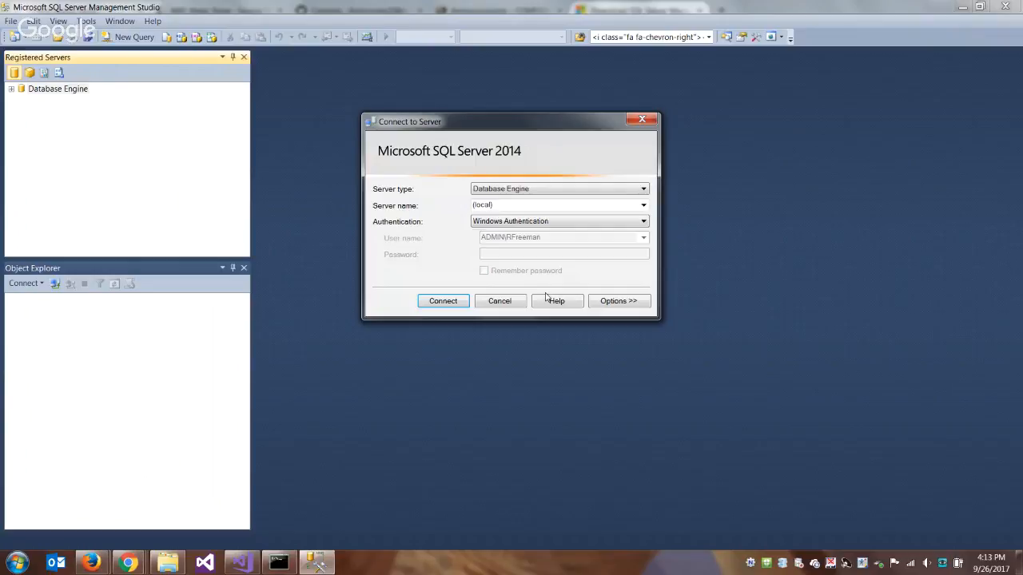
- Choose the saved server GC-8F88R32 with SQL Server Authentication and connect to it
left_click(643, 206)
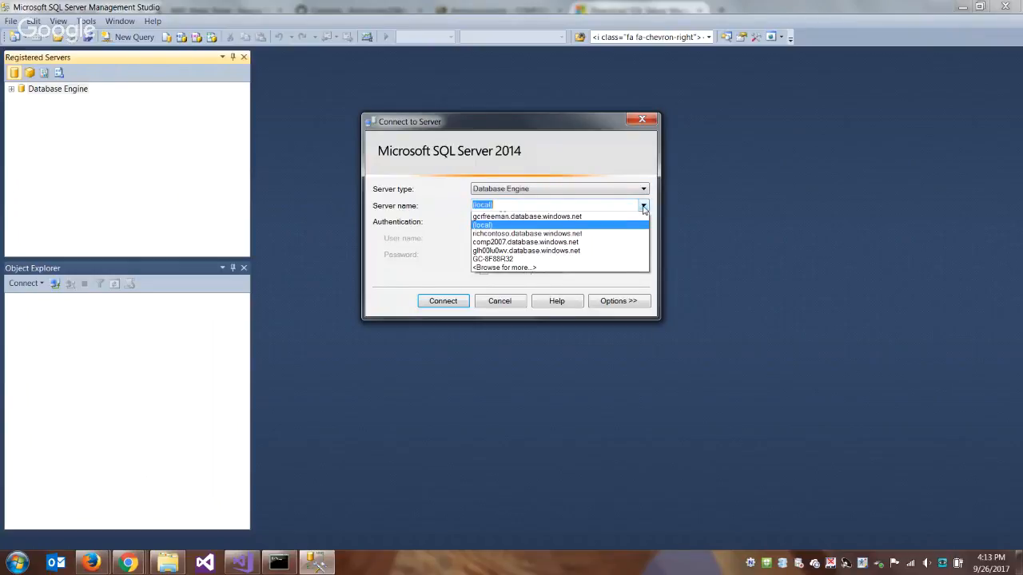
left_click(504, 222)
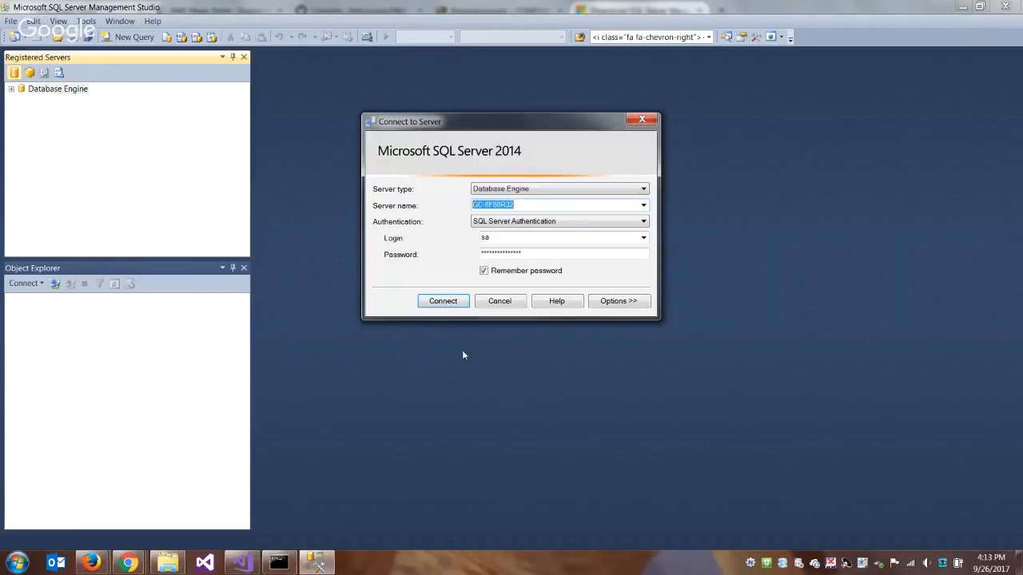
left_click(444, 301)
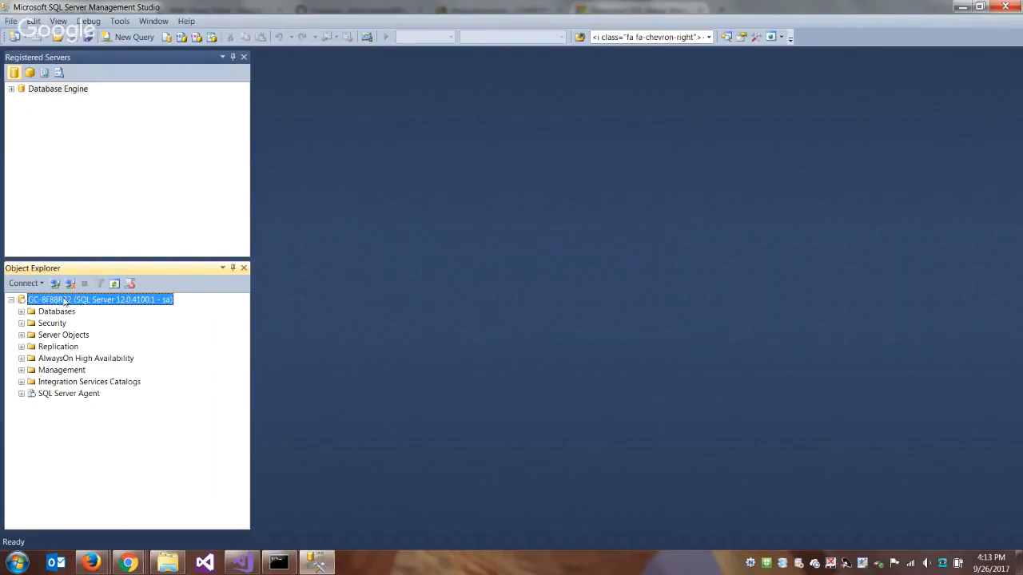
- Create a new database named comp2084-f2017 on the connected server
left_click(20, 311)
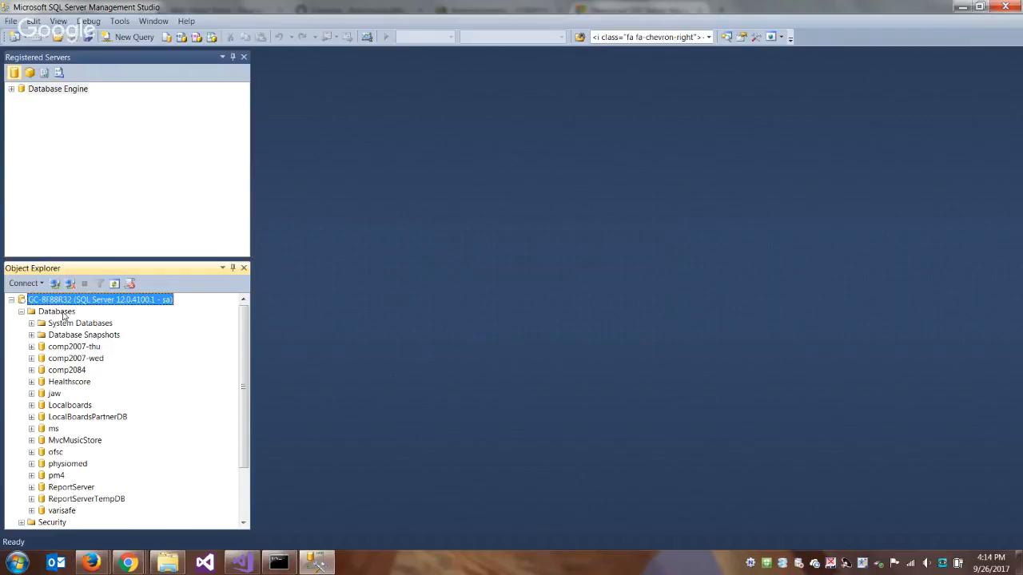
left_click(61, 317)
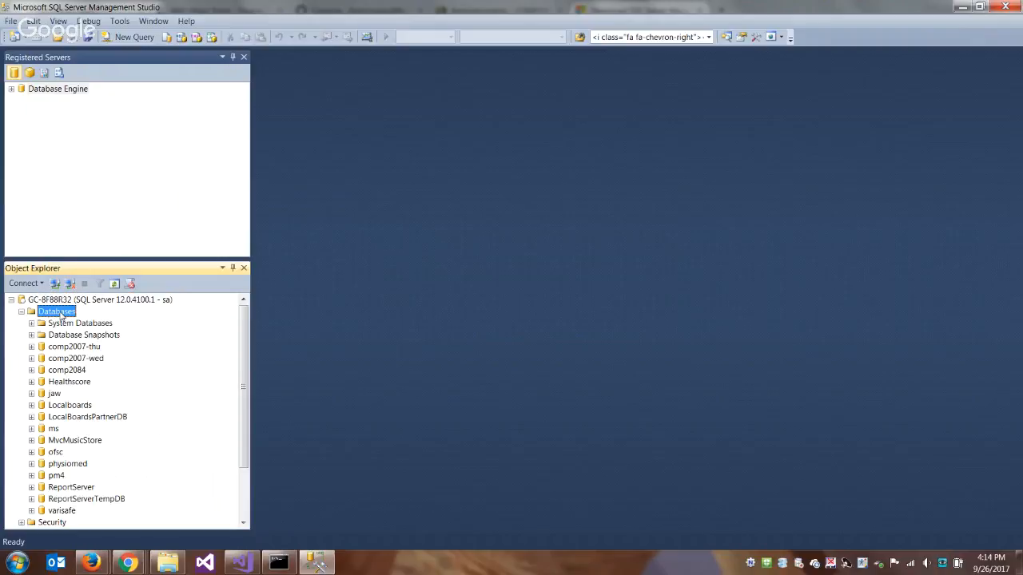
right_click(62, 316)
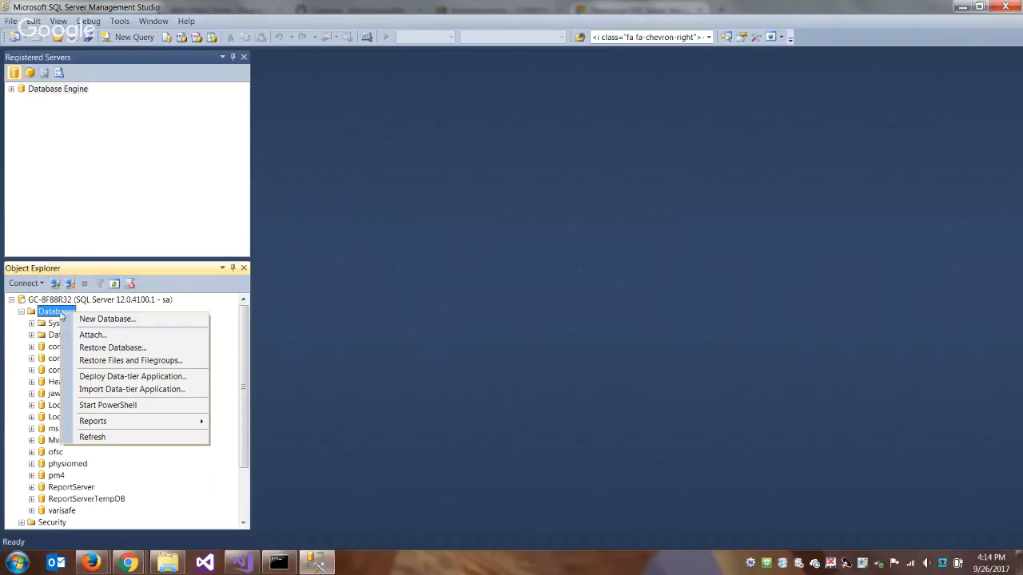
left_click(140, 324)
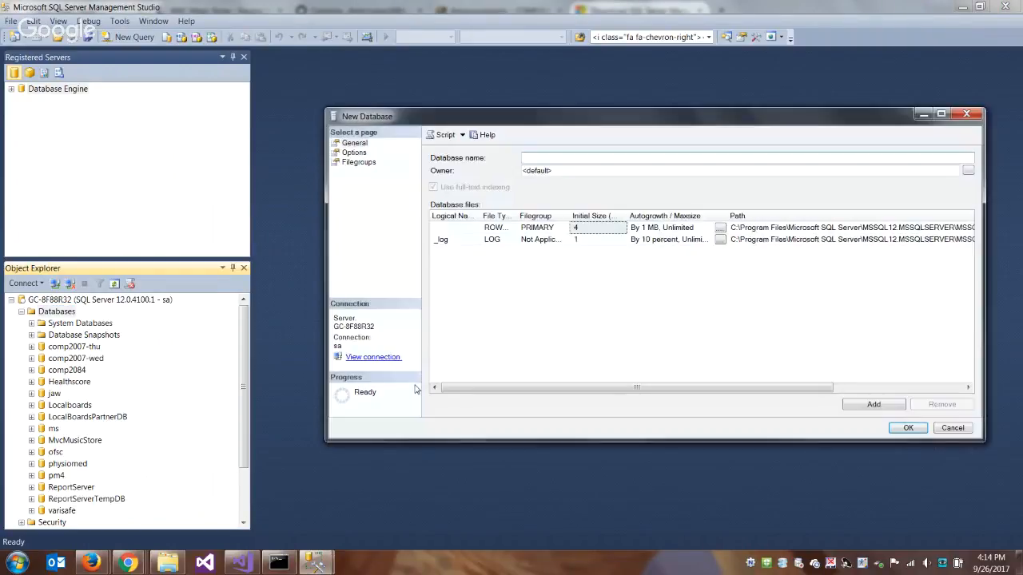
type("comp")
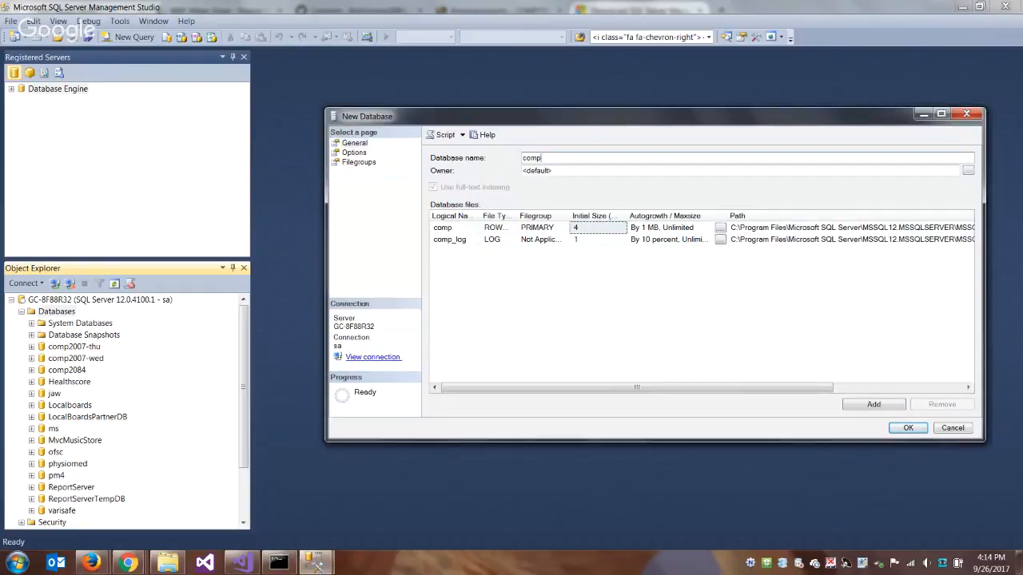
type("2084-f2017")
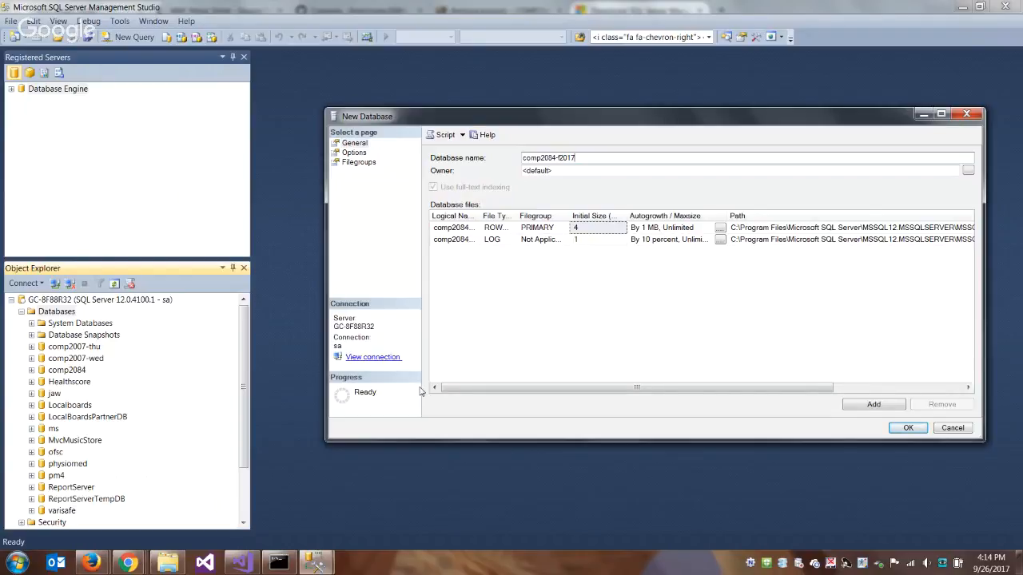
left_click(906, 430)
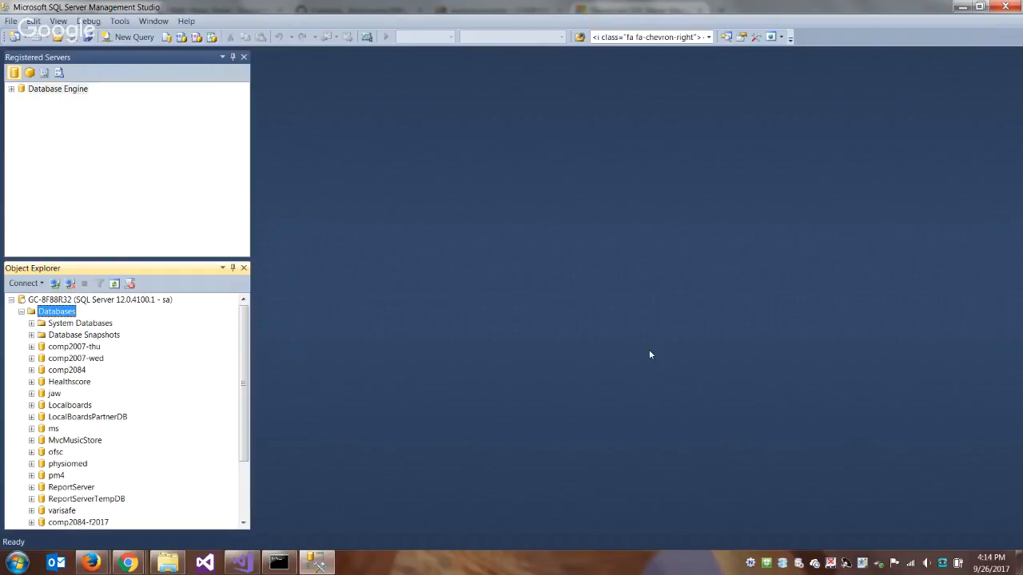
- Expand the comp2084-f2017 database and its Tables folder to inspect the contents
left_click(31, 370)
left_click(31, 370)
scroll(124, 385, "down", 1)
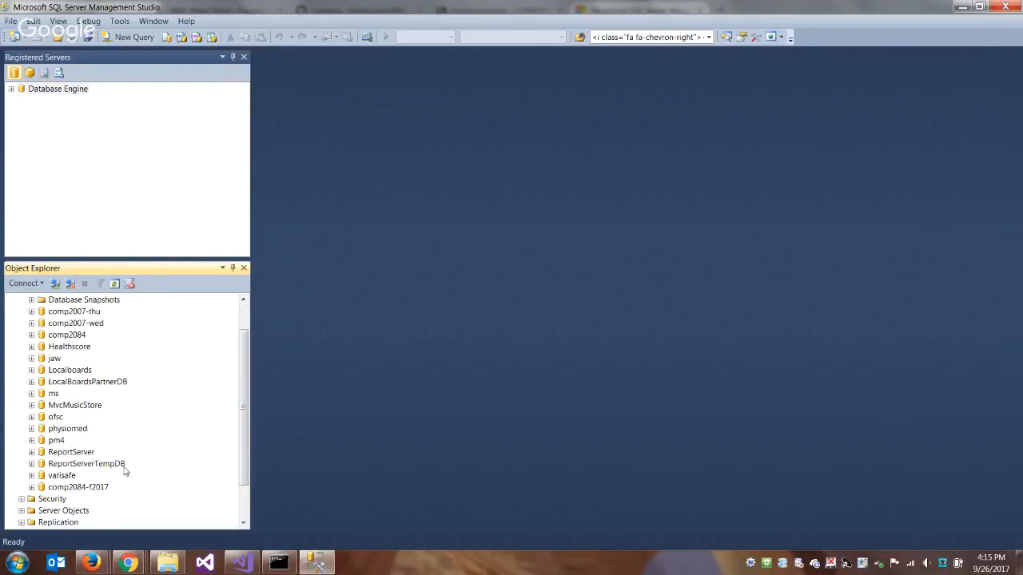
left_click(31, 487)
scroll(204, 409, "down", 3)
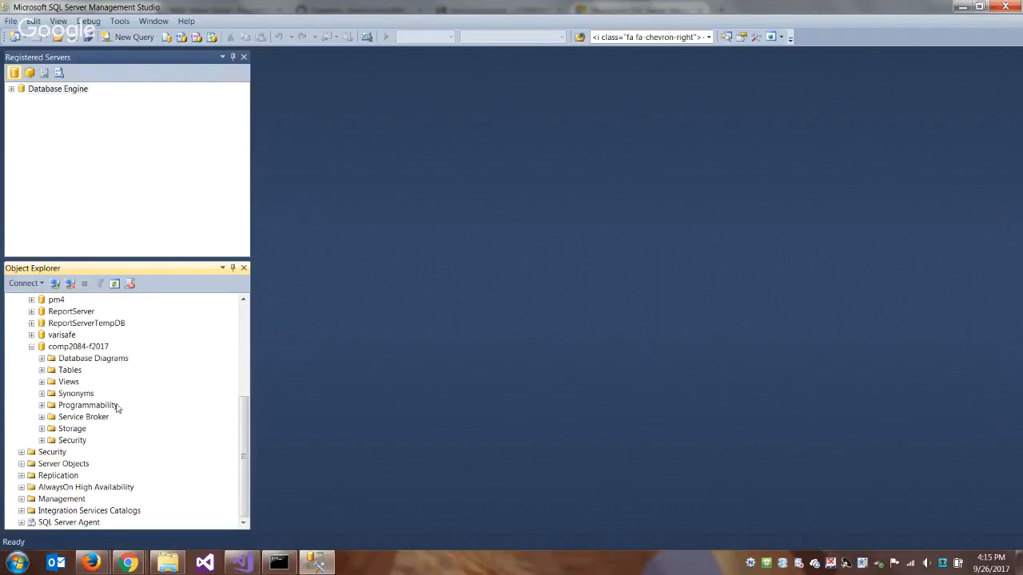
left_click(42, 370)
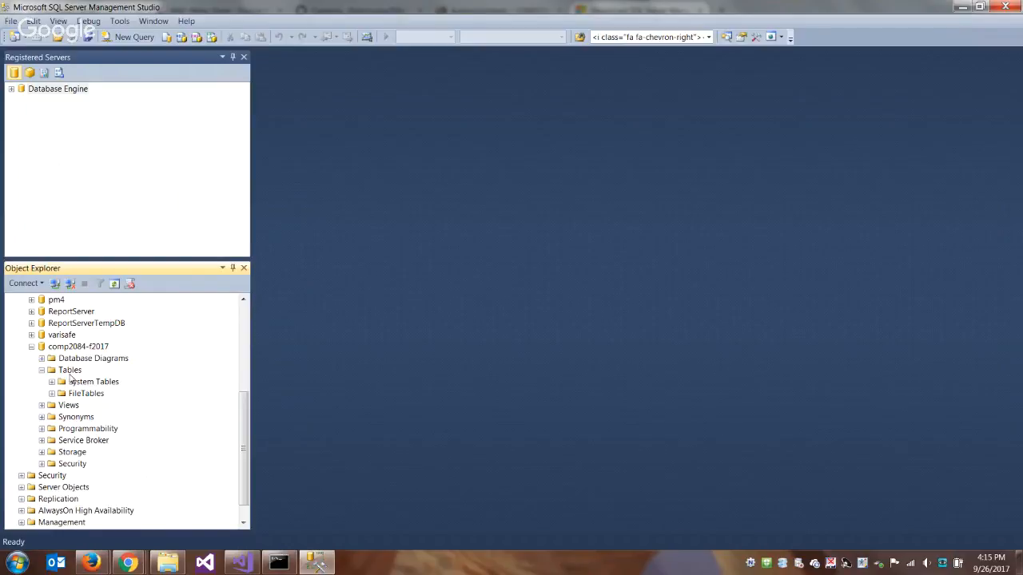
- Switch to Firefox and open the Week 4: Views folder in the Blackboard course's Weekly Learning area
left_click(97, 567)
left_click(84, 495)
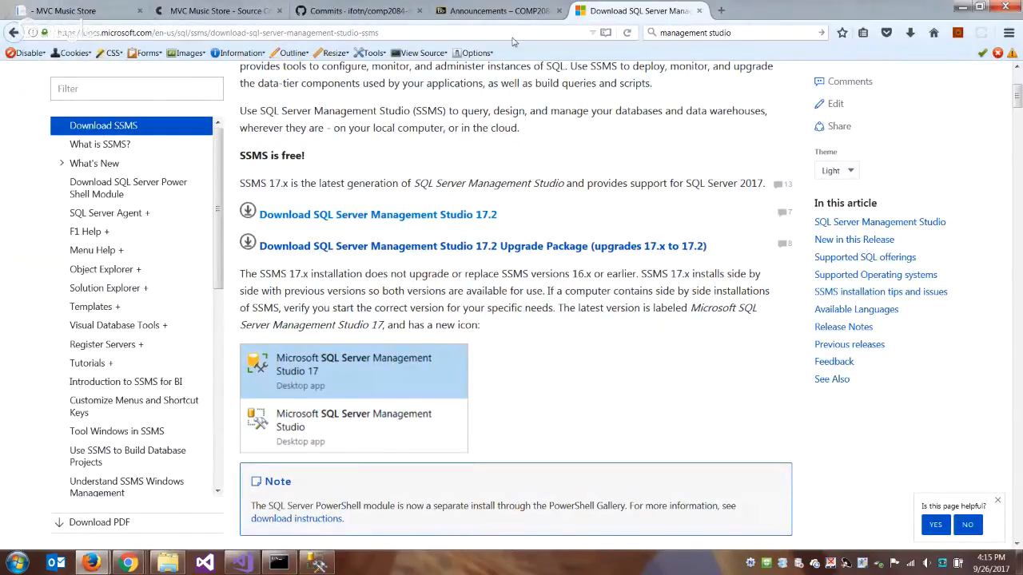
left_click(491, 12)
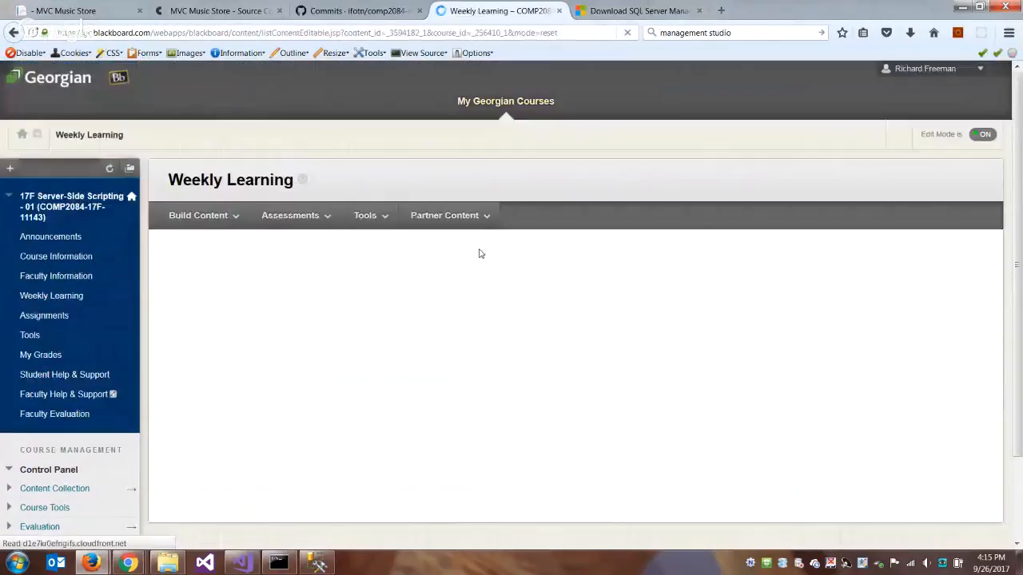
scroll(480, 251, "down", 2)
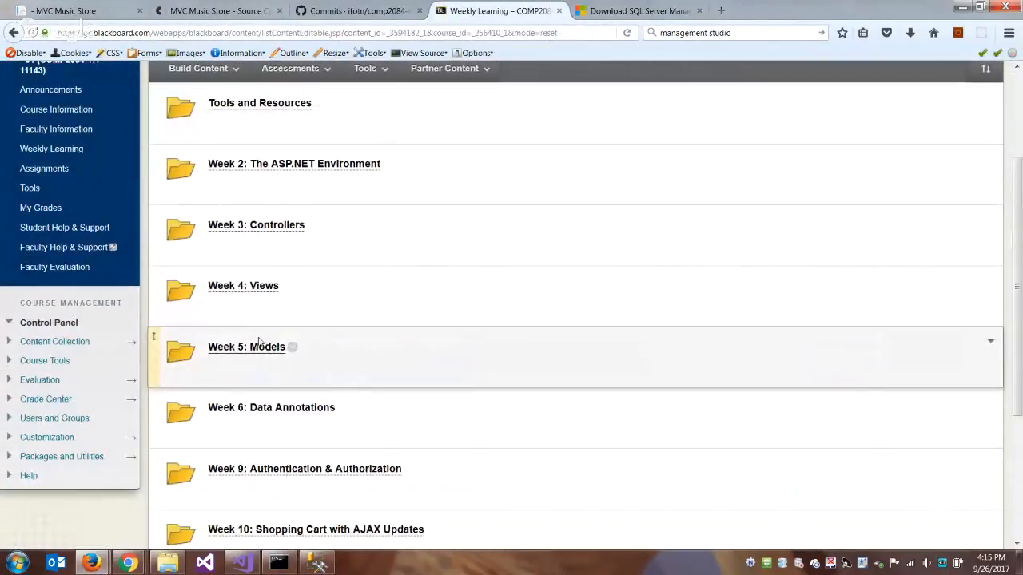
left_click(264, 291)
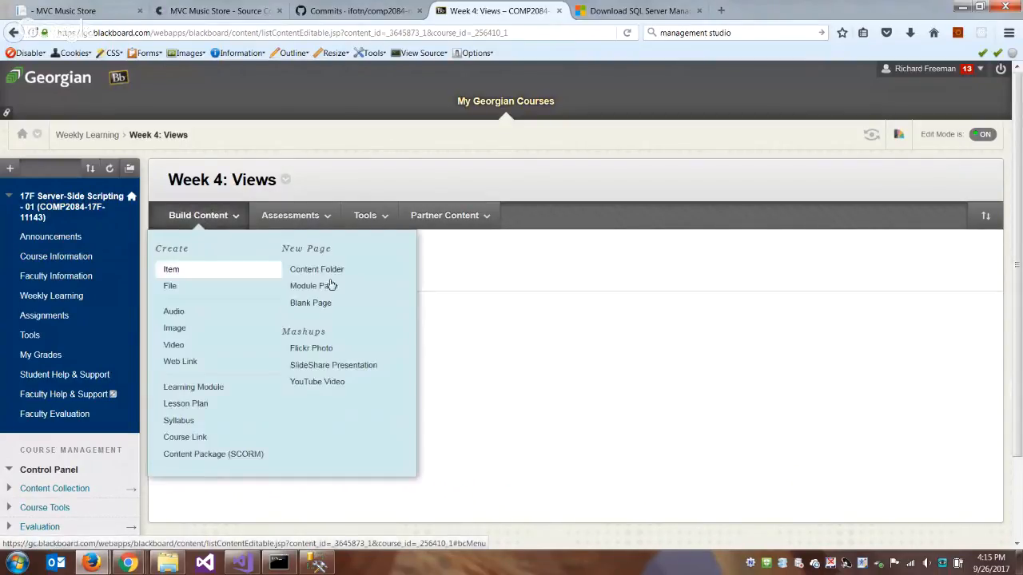
- Save the Music Store SQL Script as SqlAzure-MvcMusicStore-Create.sql in the Teaching\COMP2084\f2017 folder
right_click(290, 258)
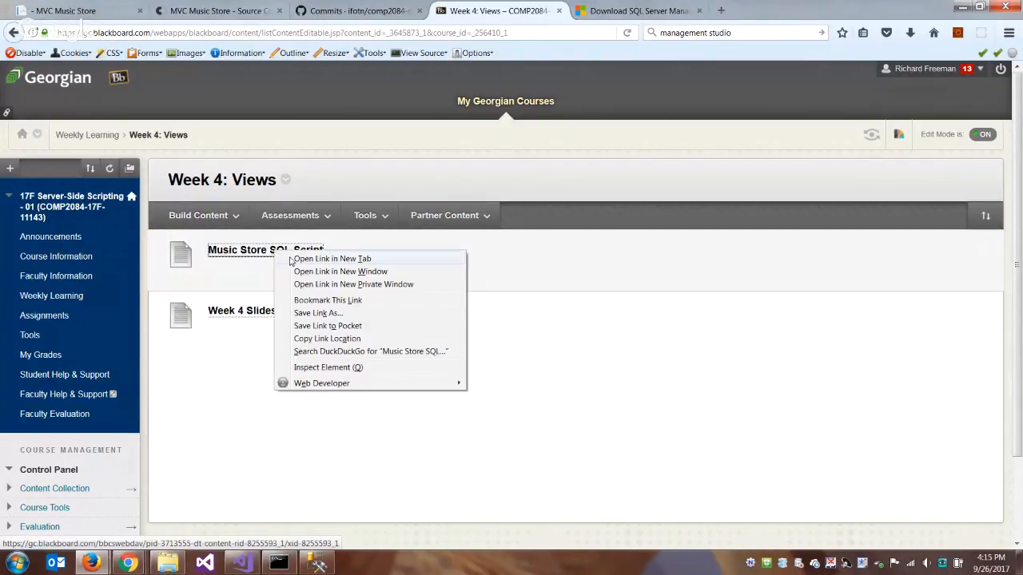
left_click(356, 316)
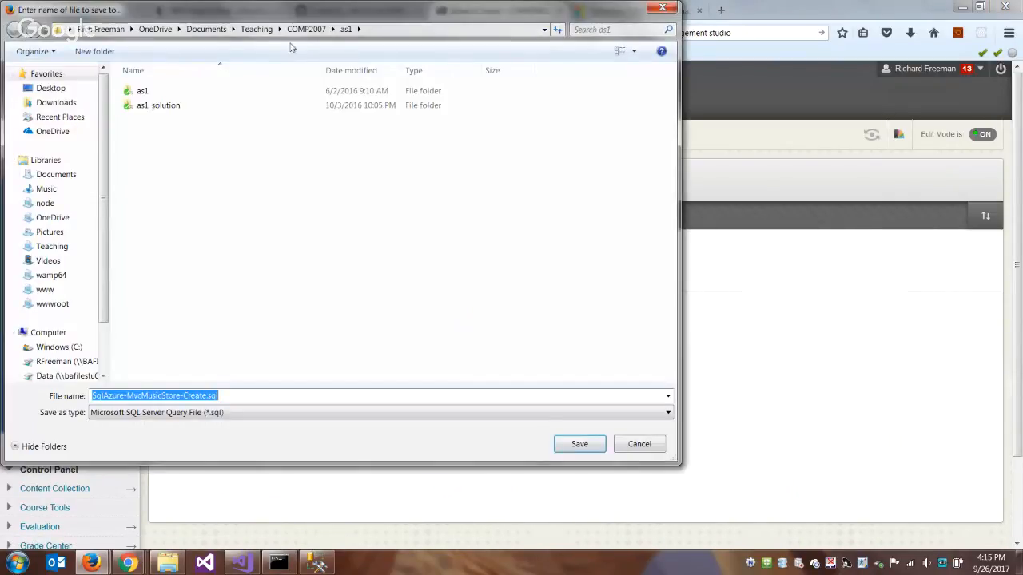
left_click(257, 28)
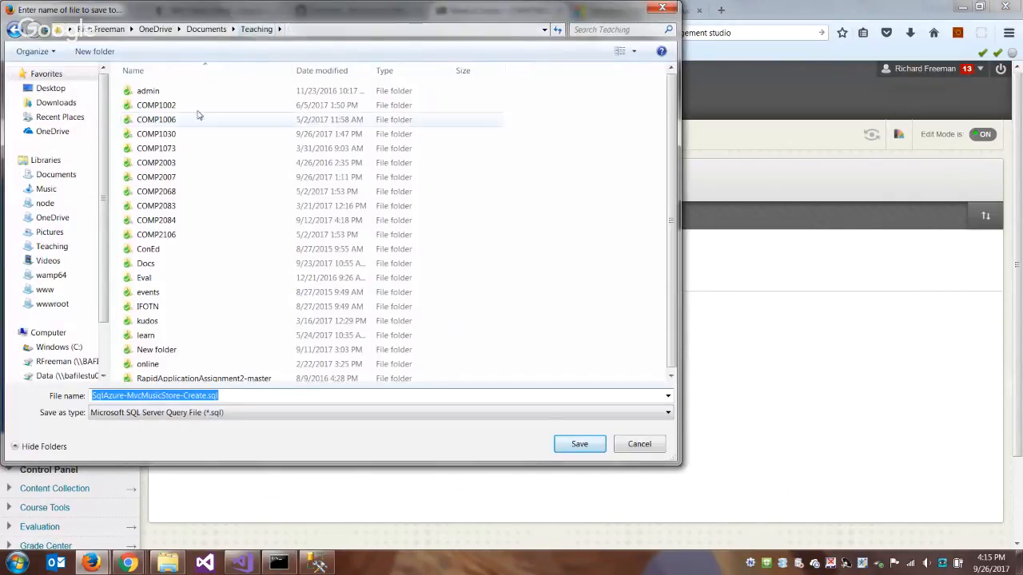
double_click(182, 221)
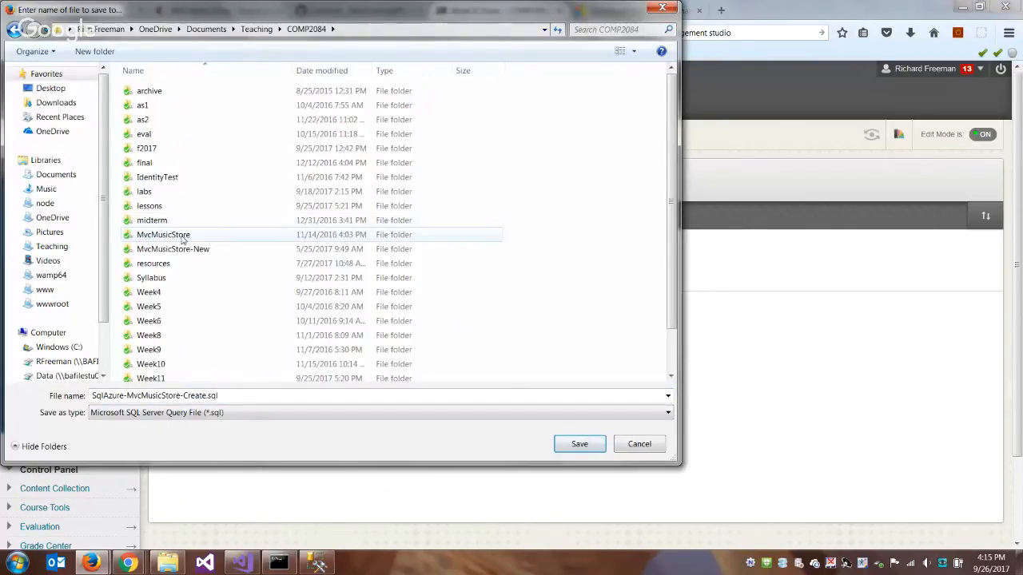
double_click(147, 149)
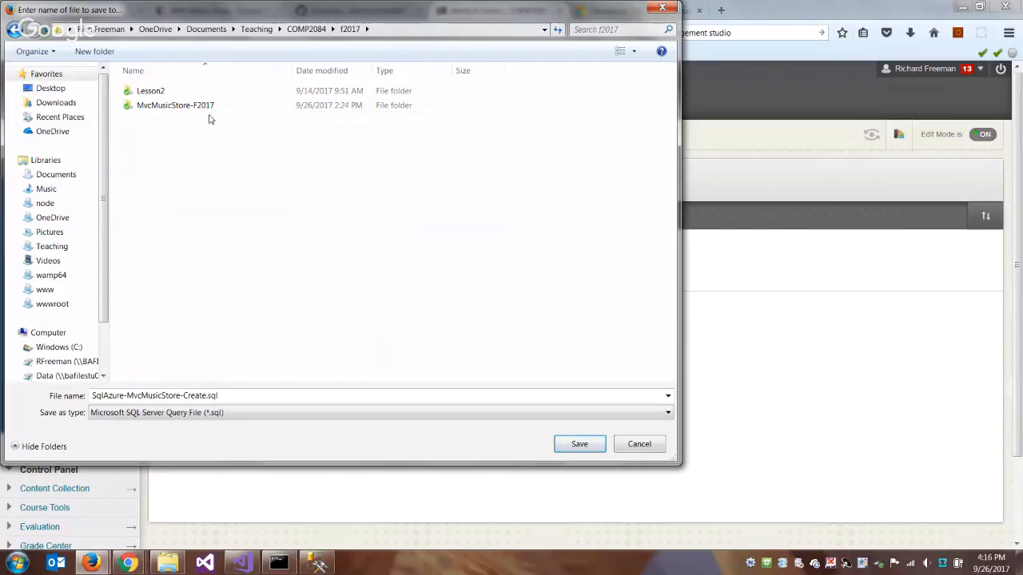
left_click(582, 443)
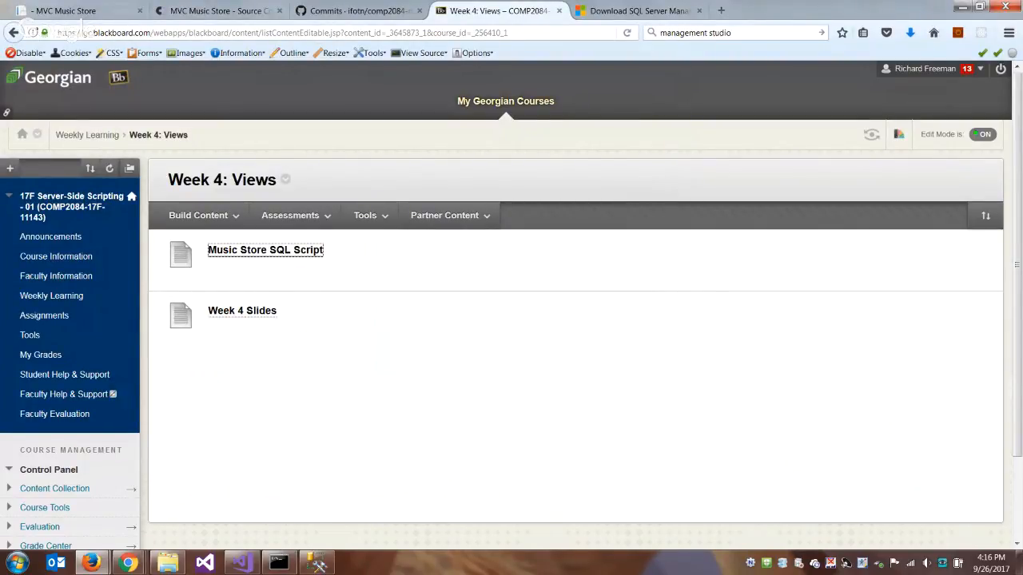
- Switch to SQL Server Management Studio and open SqlAzure-MvcMusicStore-Create.sql from the Teaching\COMP2084\f2017 folder
left_click(319, 564)
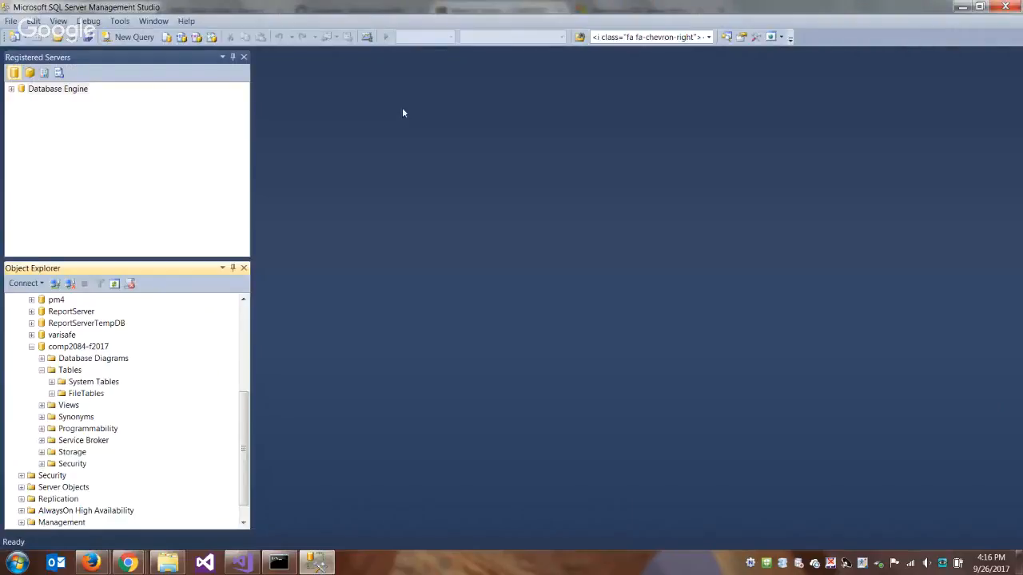
left_click(11, 21)
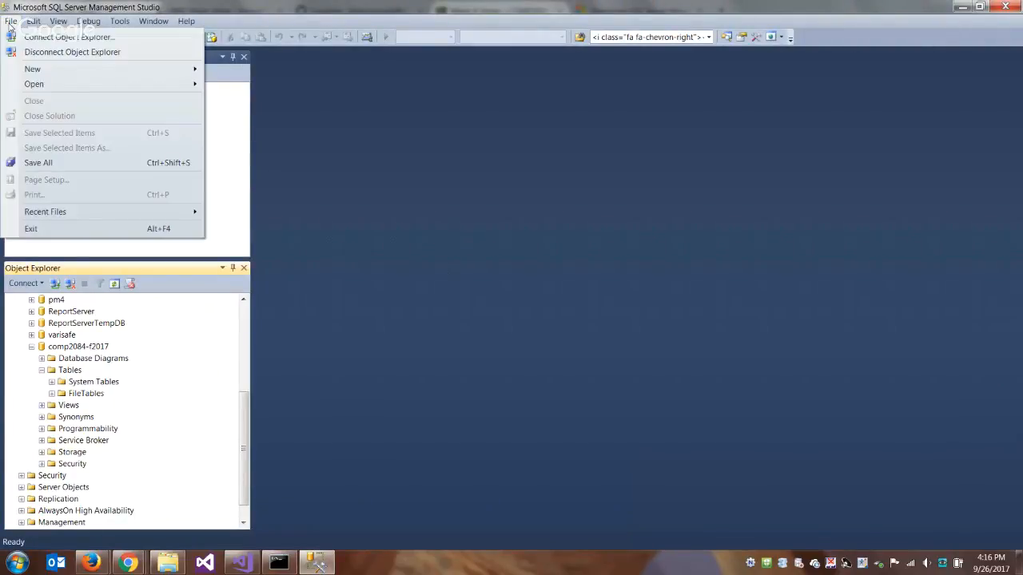
mouse_move(38, 85)
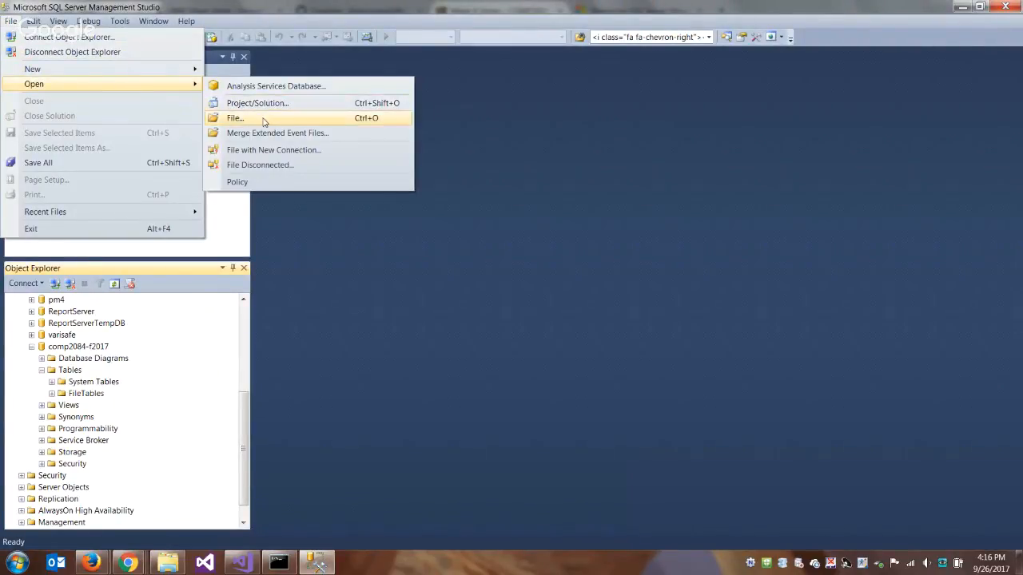
left_click(308, 122)
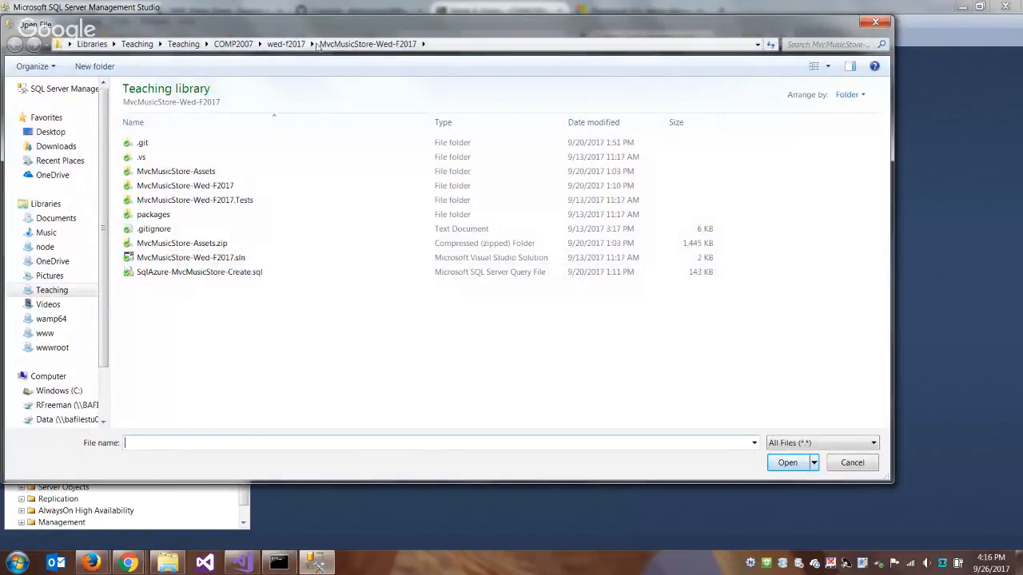
left_click(197, 46)
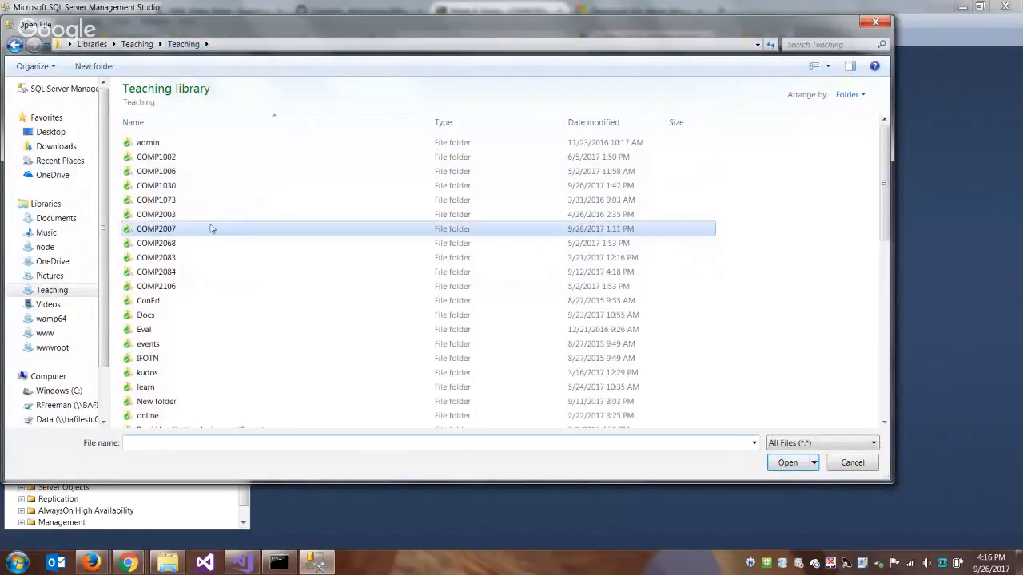
double_click(183, 275)
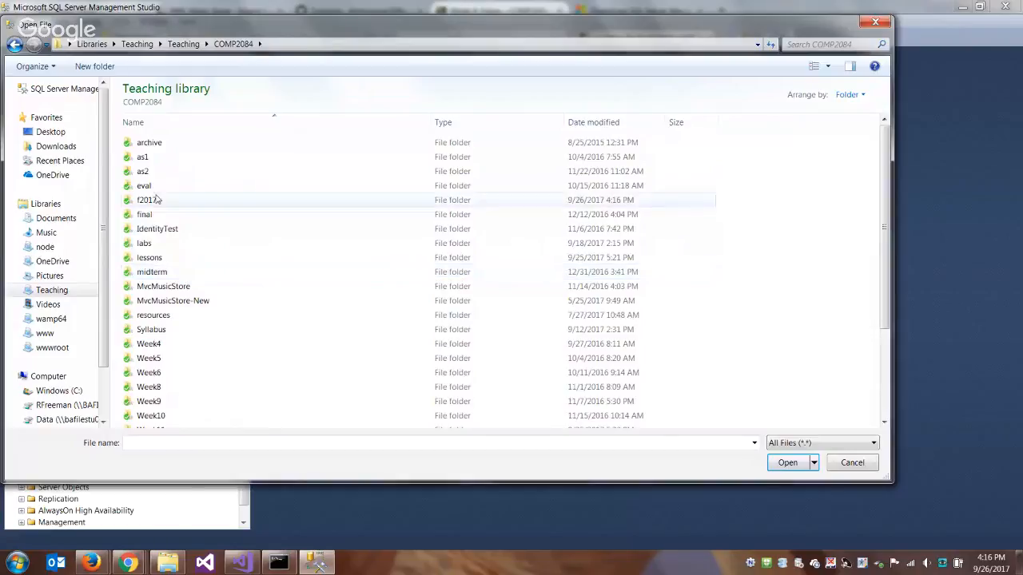
double_click(156, 200)
left_click(186, 173)
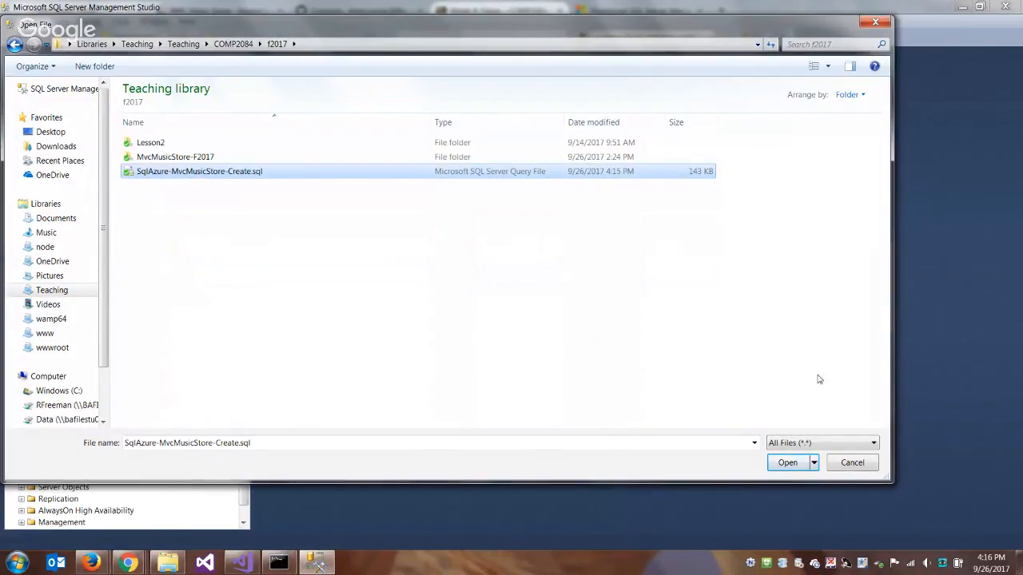
left_click(785, 459)
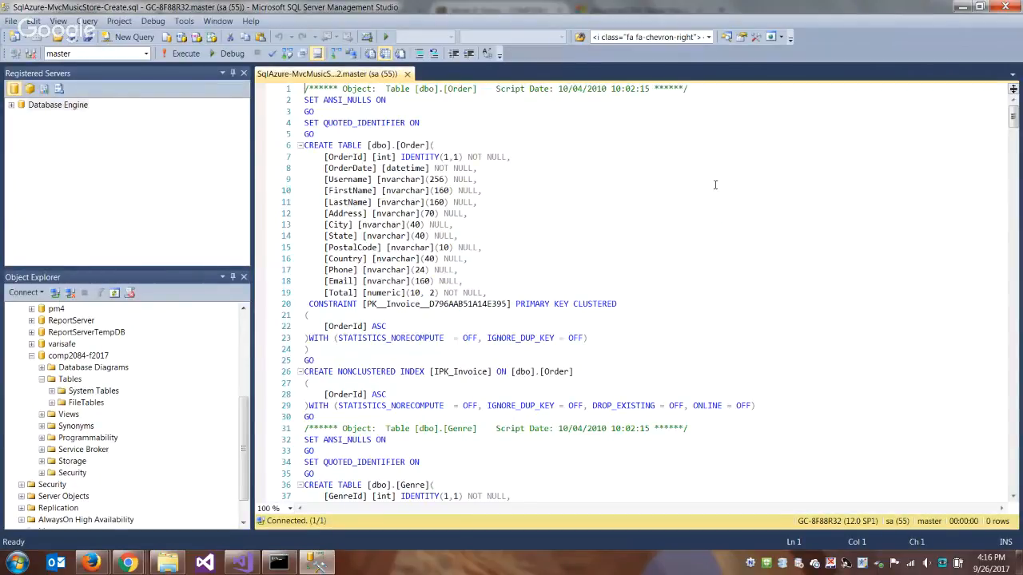
- Review the Music Store script and execute it against the comp2084-f2017 database instead of master
scroll(322, 175, "down", 5)
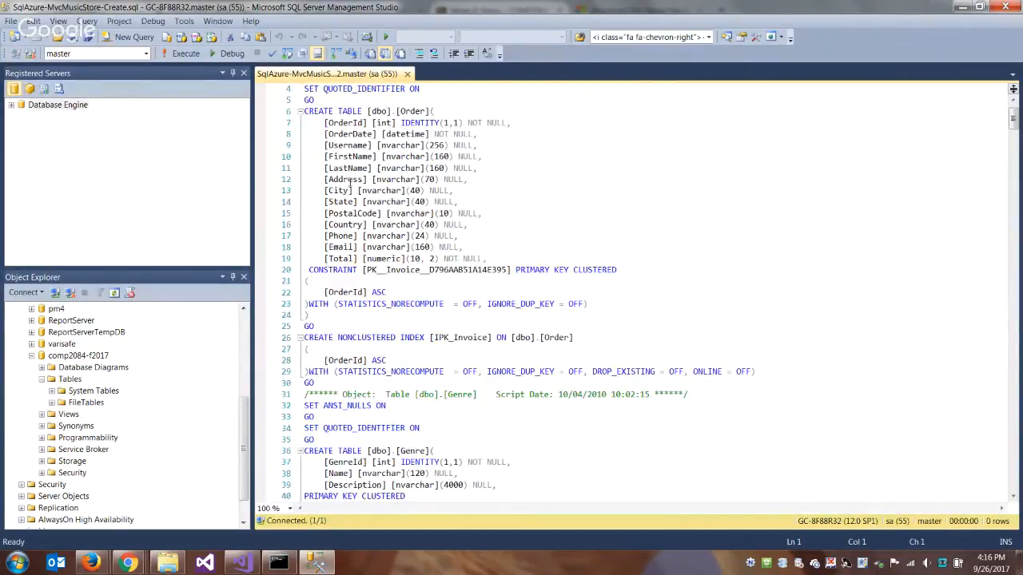
scroll(365, 187, "down", 3)
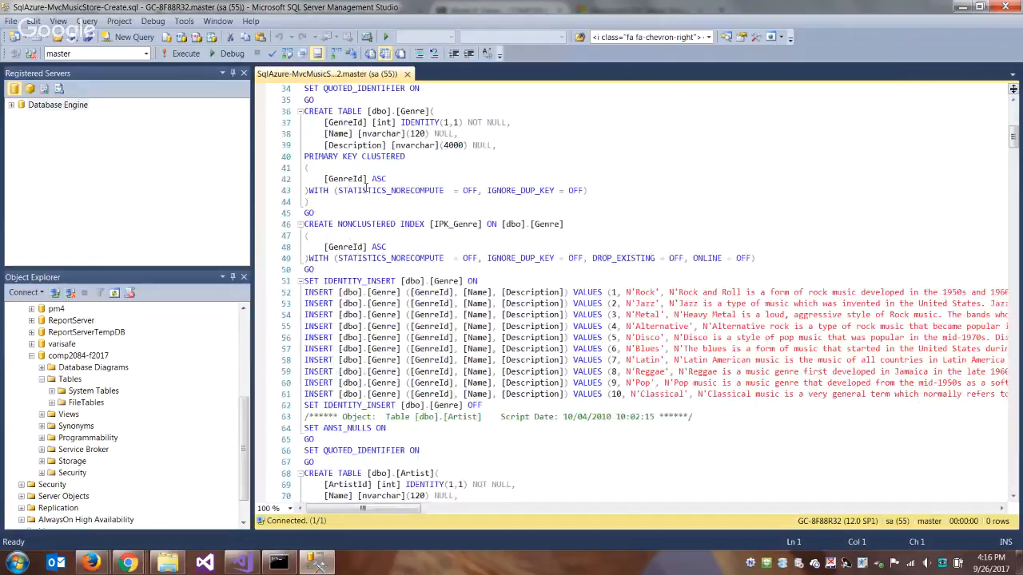
scroll(595, 270, "down", 14)
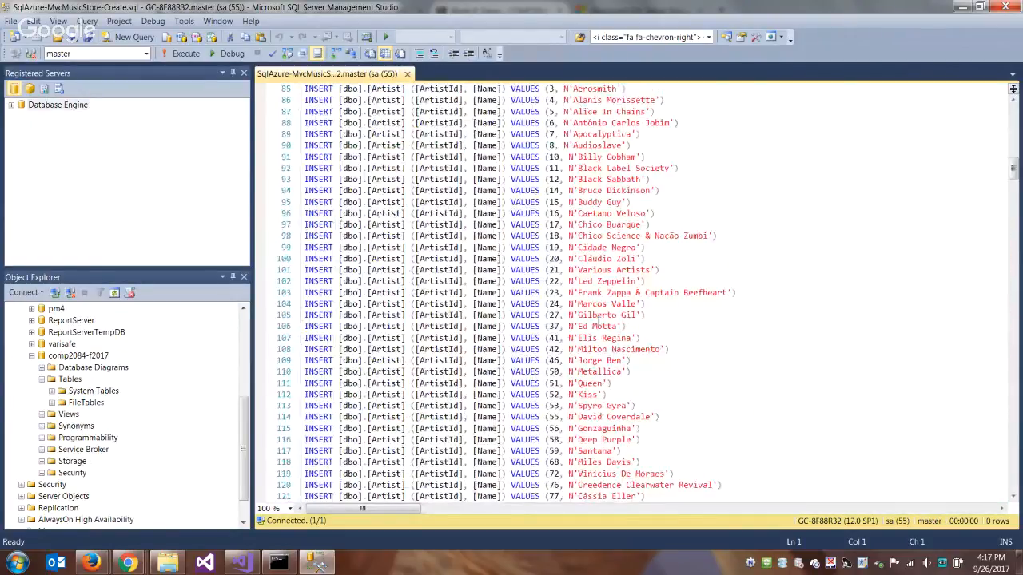
scroll(729, 244, "up", 20)
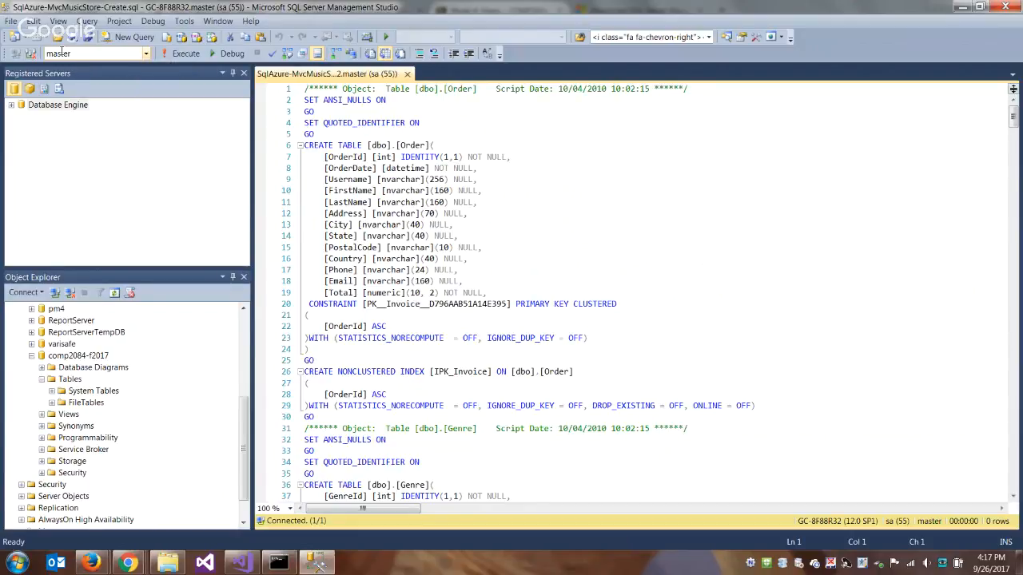
left_click(143, 53)
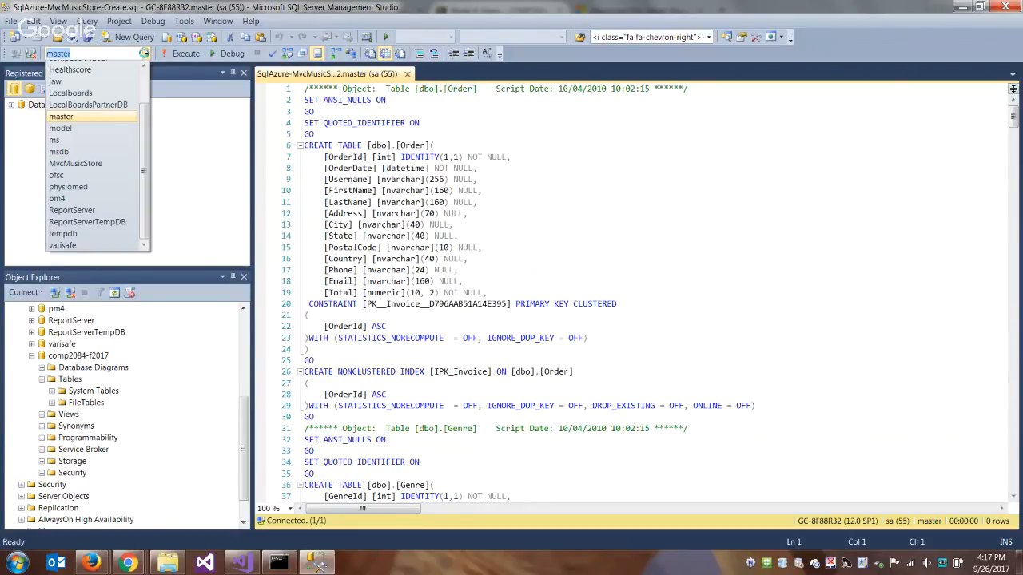
scroll(146, 97, "up", 1)
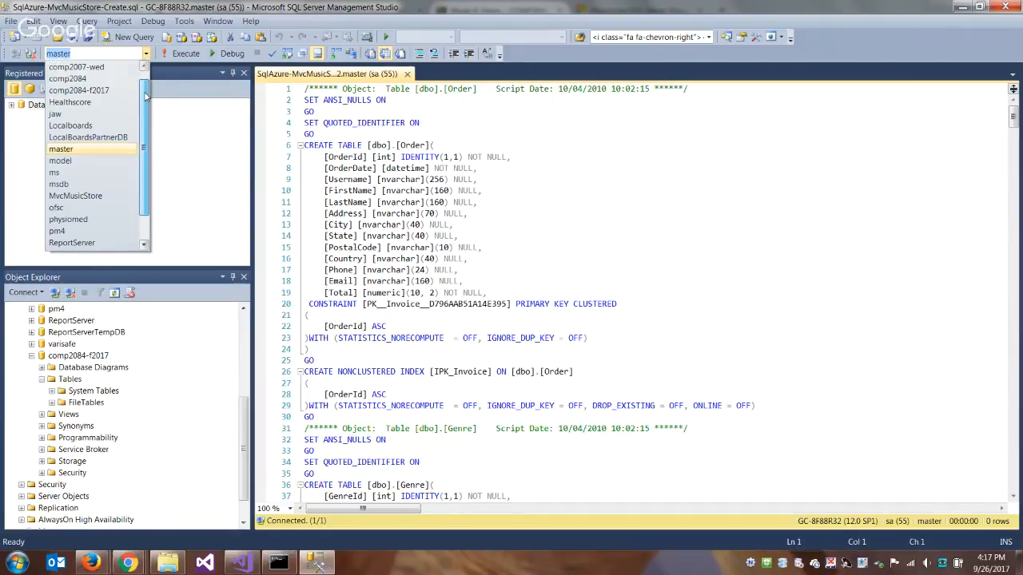
scroll(146, 96, "up", 1)
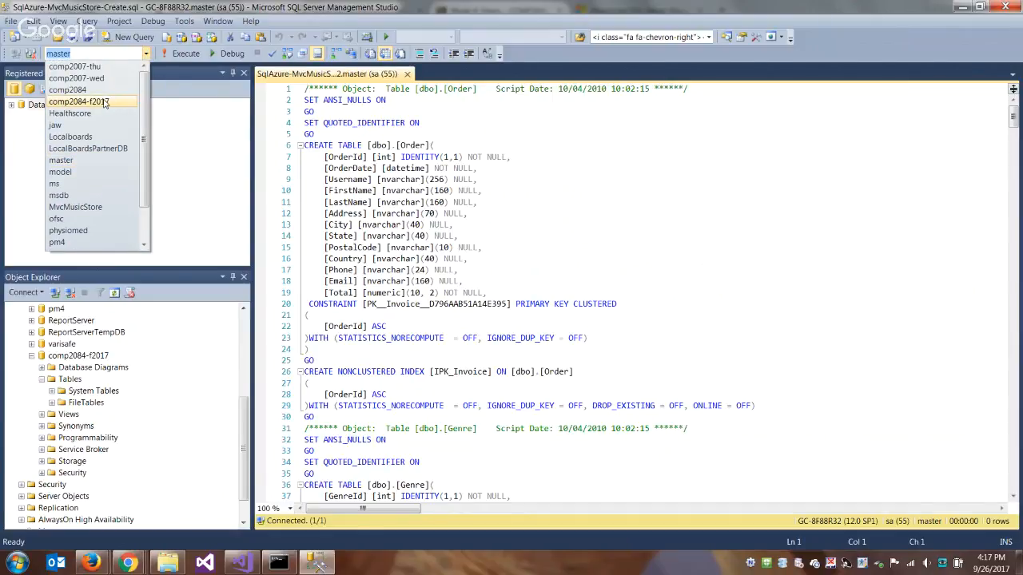
left_click(104, 102)
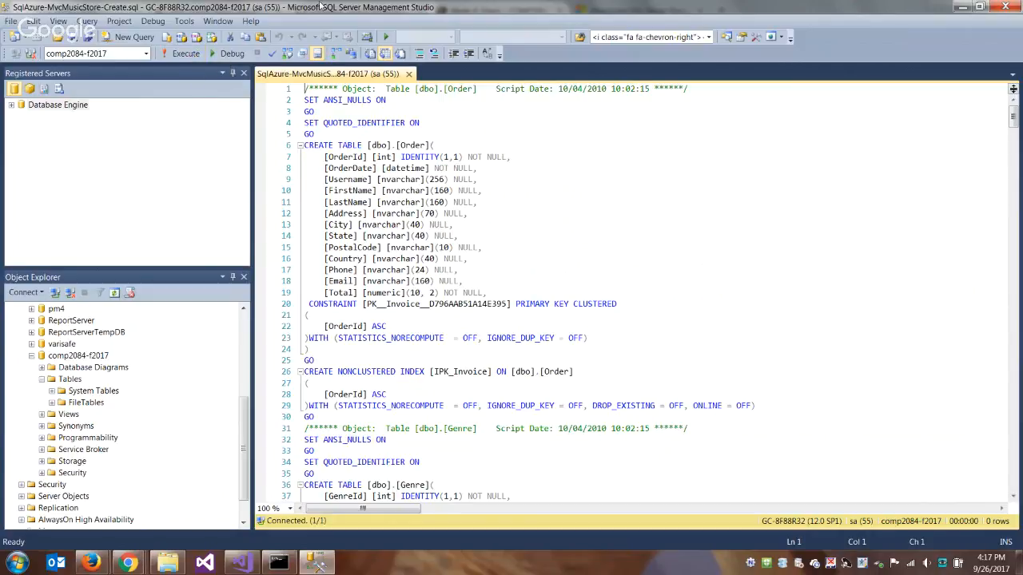
left_click(187, 54)
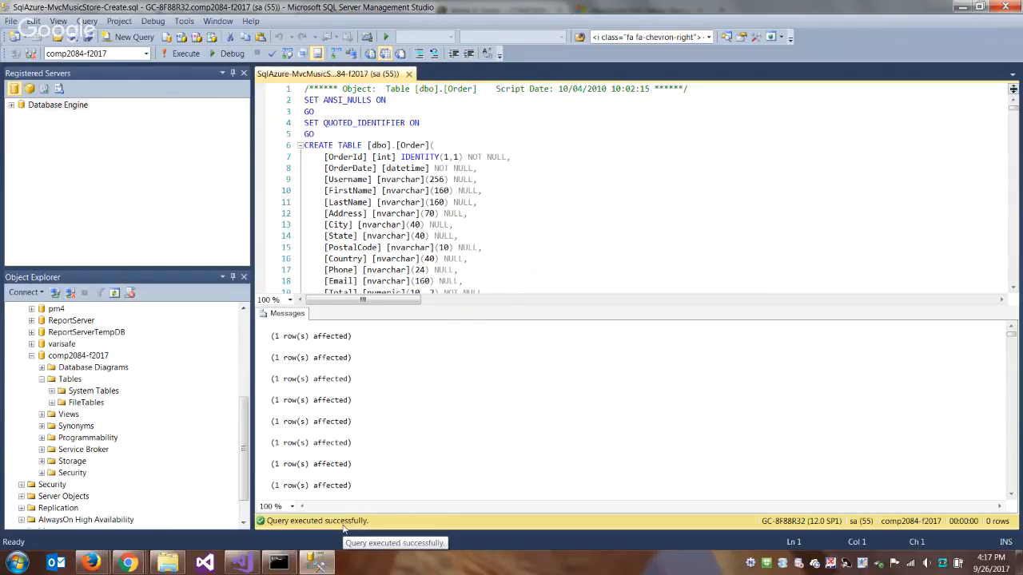
- Refresh the Tables folder of the comp2084-f2017 database
left_click(70, 379)
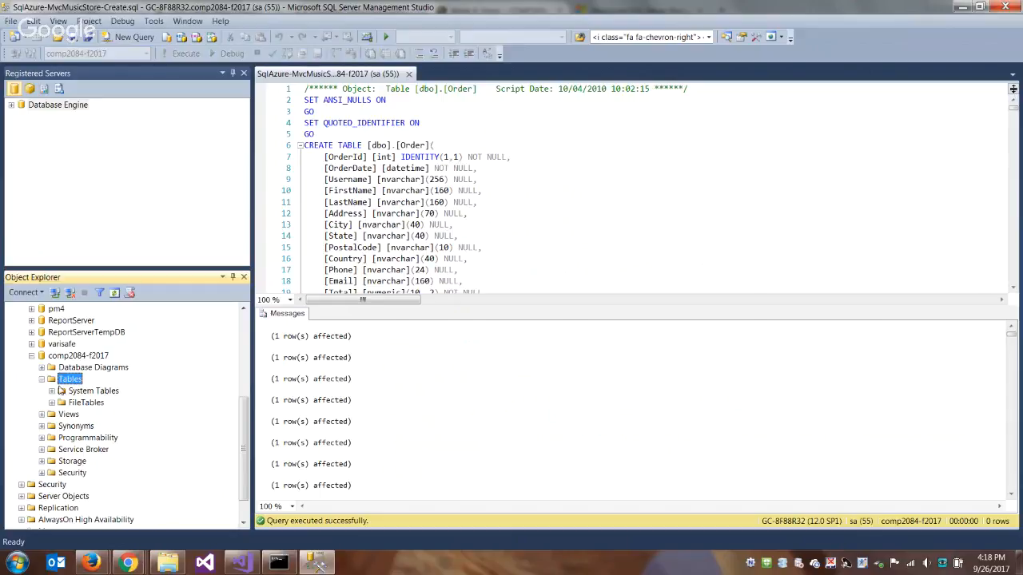
left_click(114, 296)
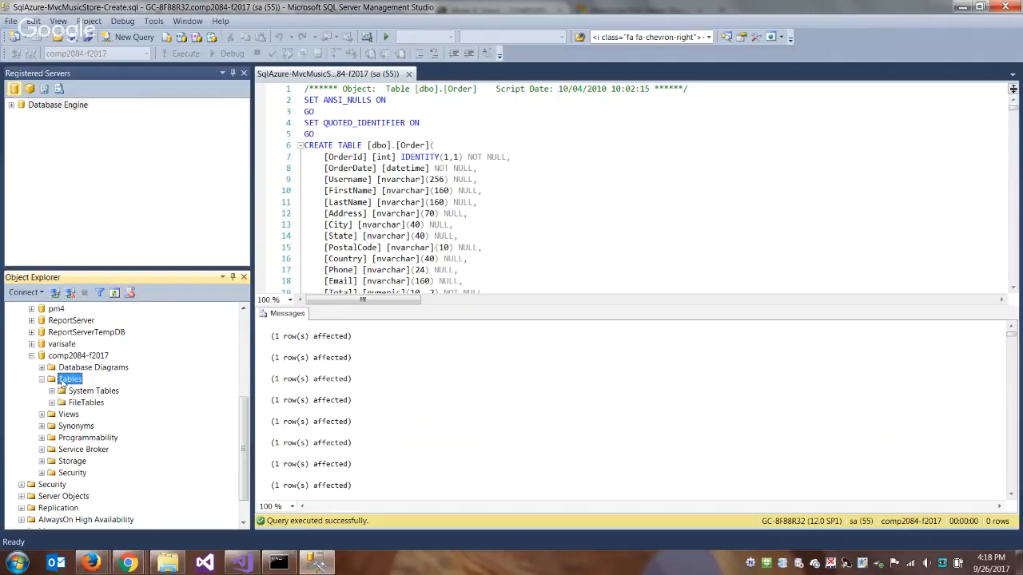
left_click(114, 295)
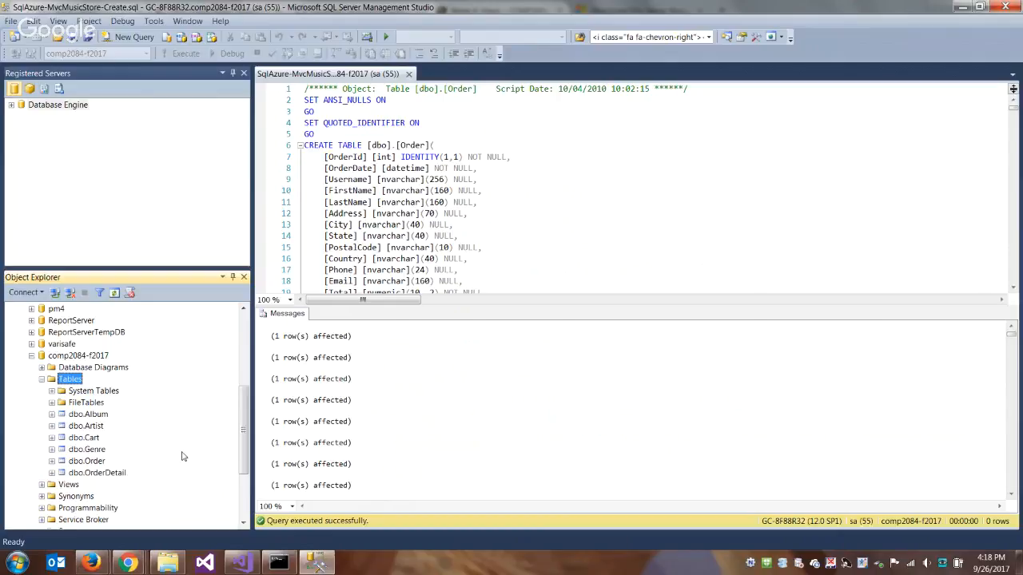
- Select the top 1000 rows of the dbo.Genre table to inspect its data
scroll(182, 456, "down", 1)
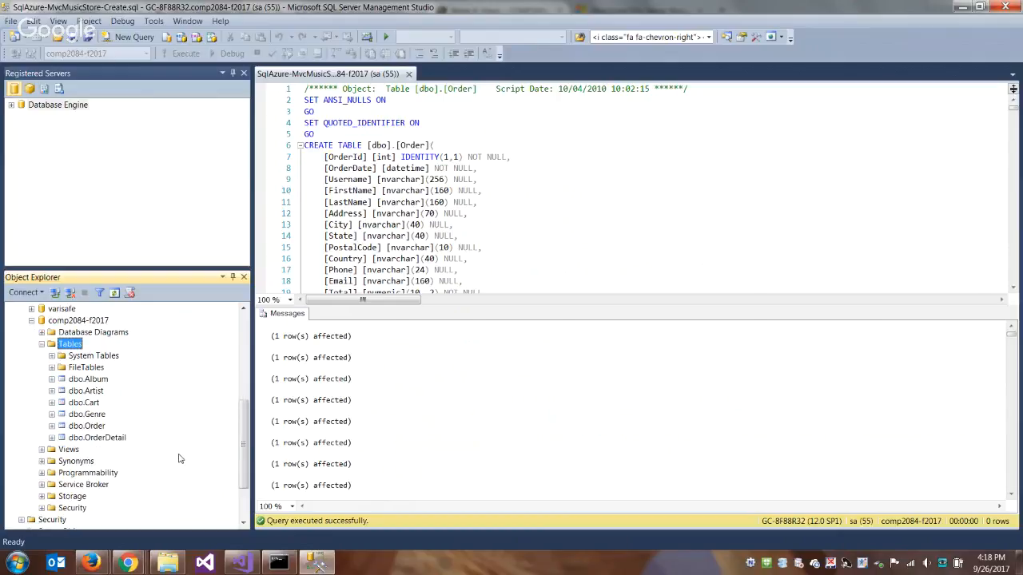
right_click(96, 417)
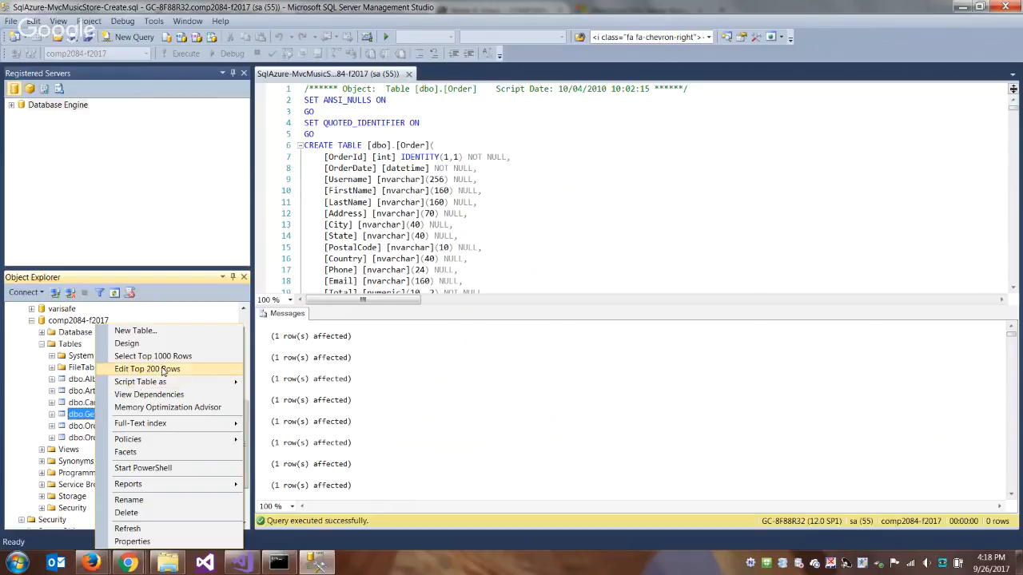
left_click(186, 359)
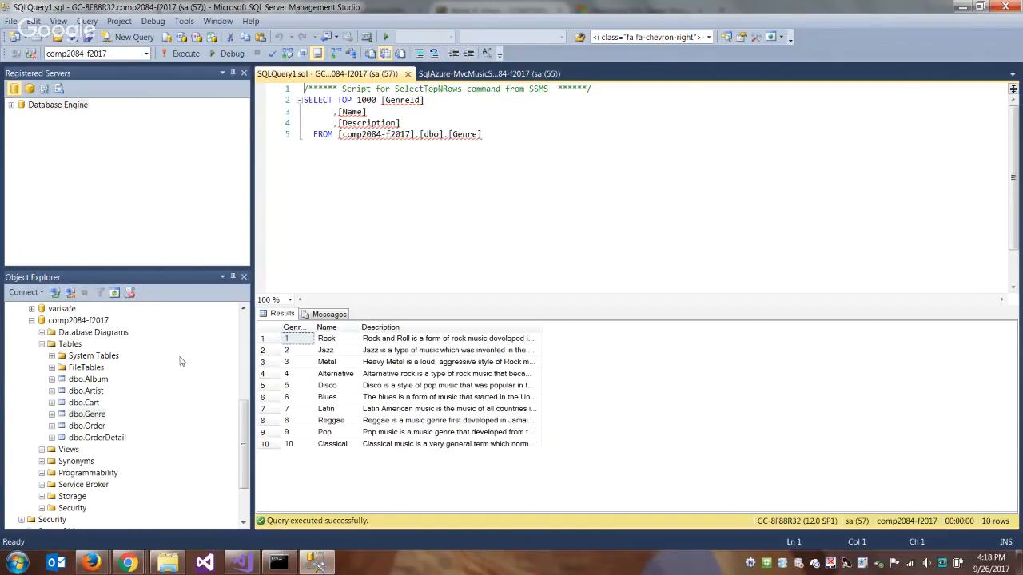
left_click(502, 225)
- Start a new query and write "ALTER TABLE Genre" followed by "ADD COLUMN" on the second line
left_click(133, 38)
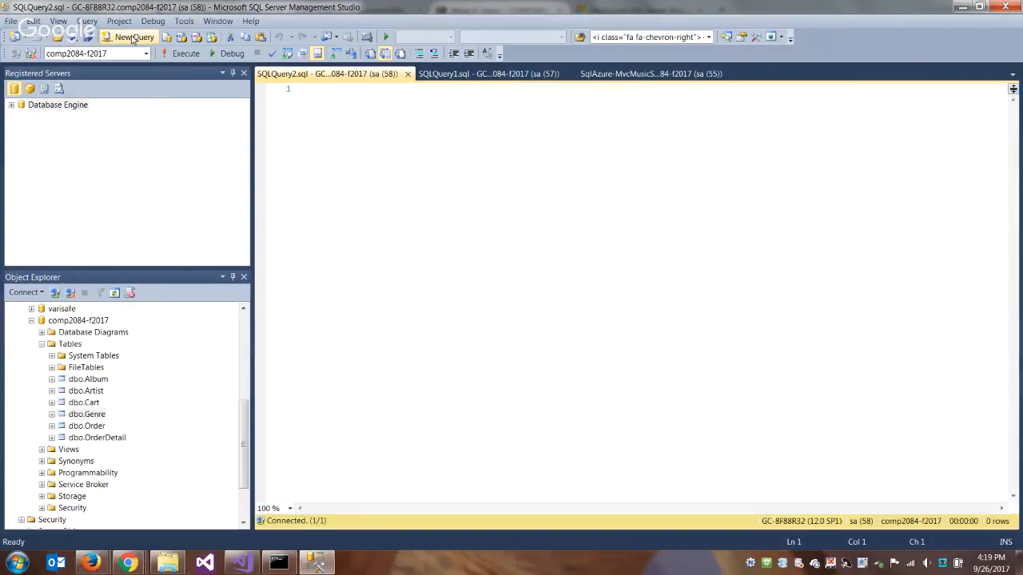
type("ALTER TA")
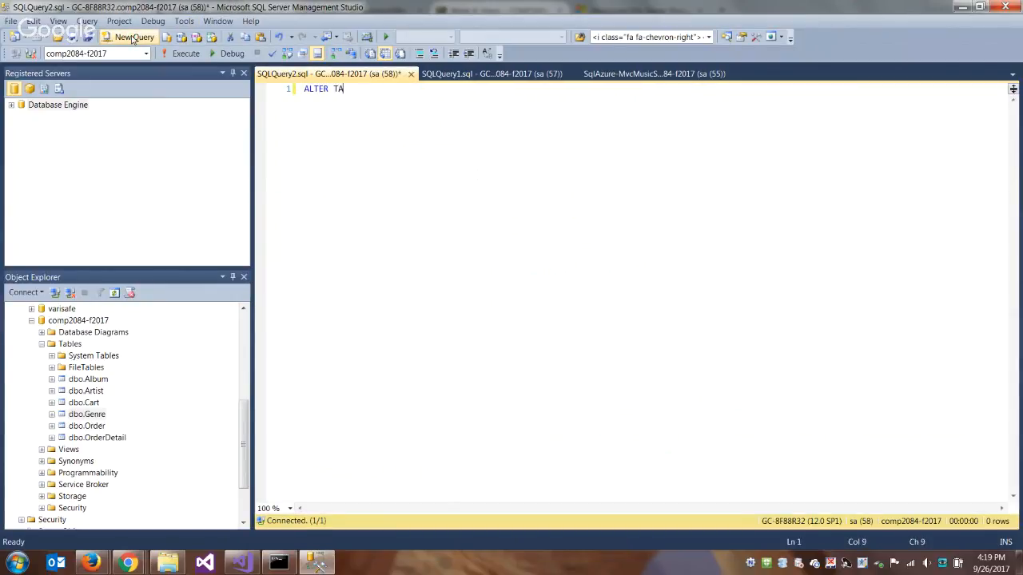
type("LBLE g")
key("BackSpace")
key("BackSpace")
key("BackSpace")
type("BLE Genre")
key("Return")
type("A")
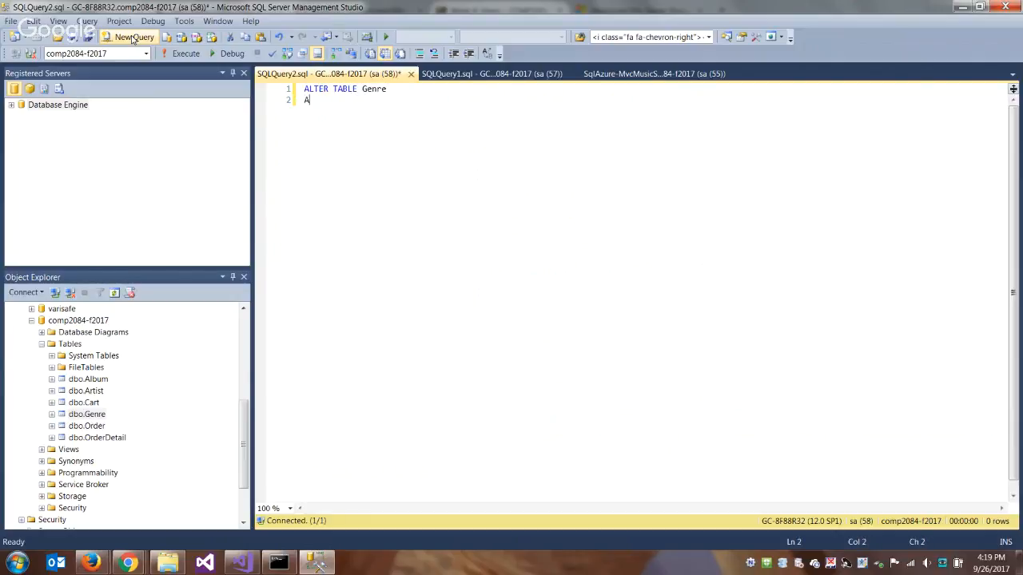
type("DD COLUMN")
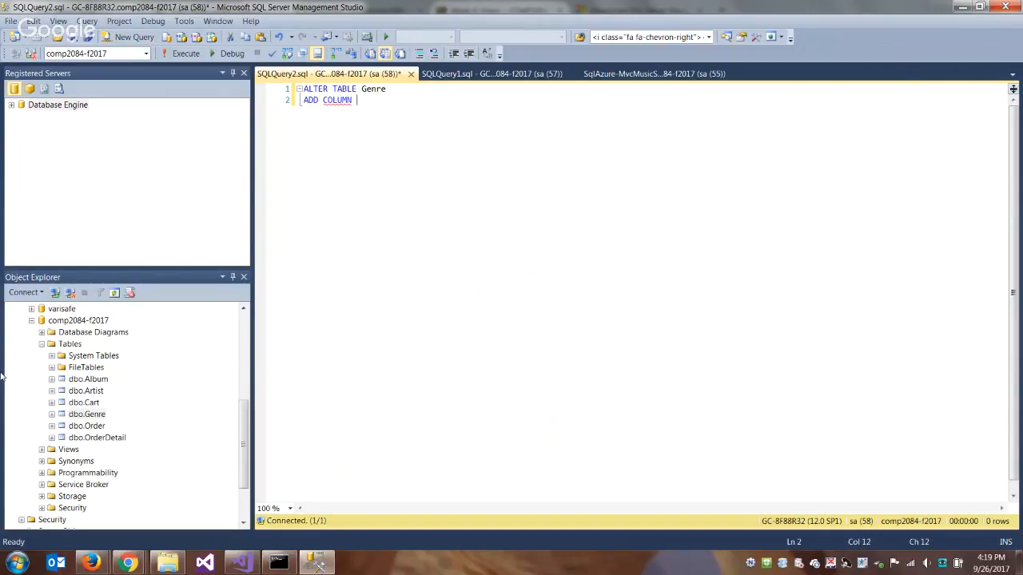
- Open the design of the dbo.Genre table and add a varchar(50) column named NewColumn that does not allow nulls
right_click(96, 416)
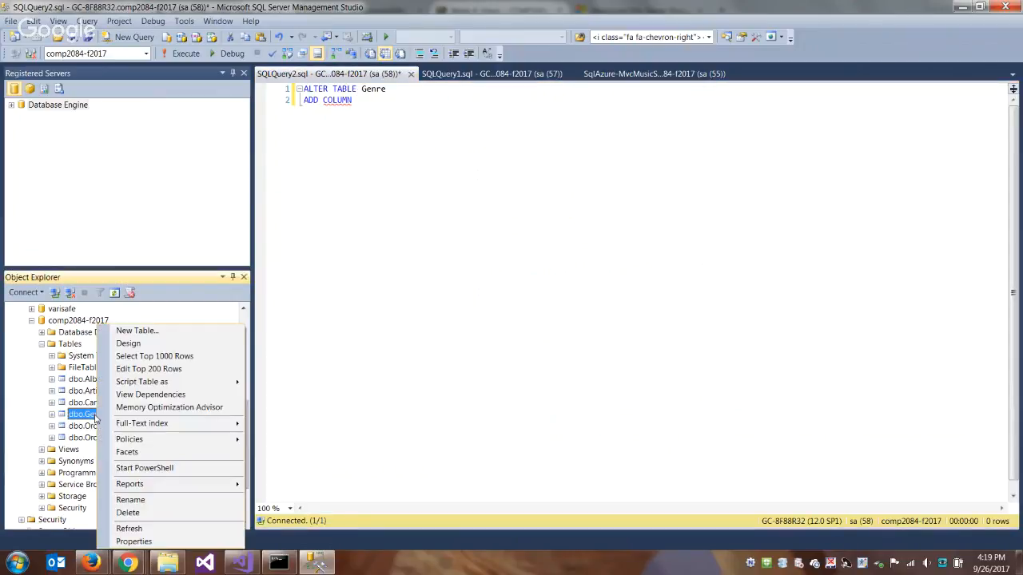
left_click(164, 344)
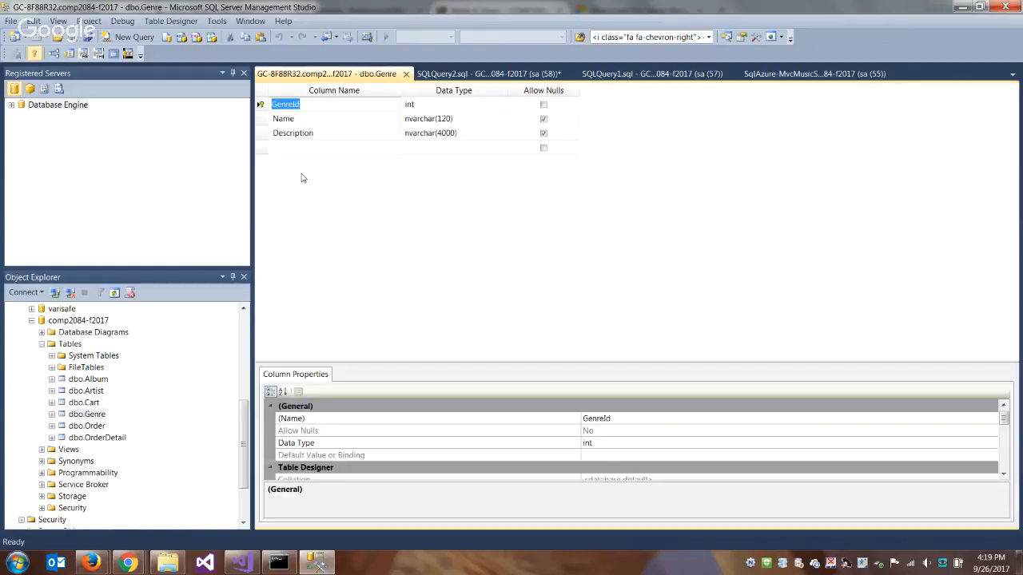
left_click(347, 147)
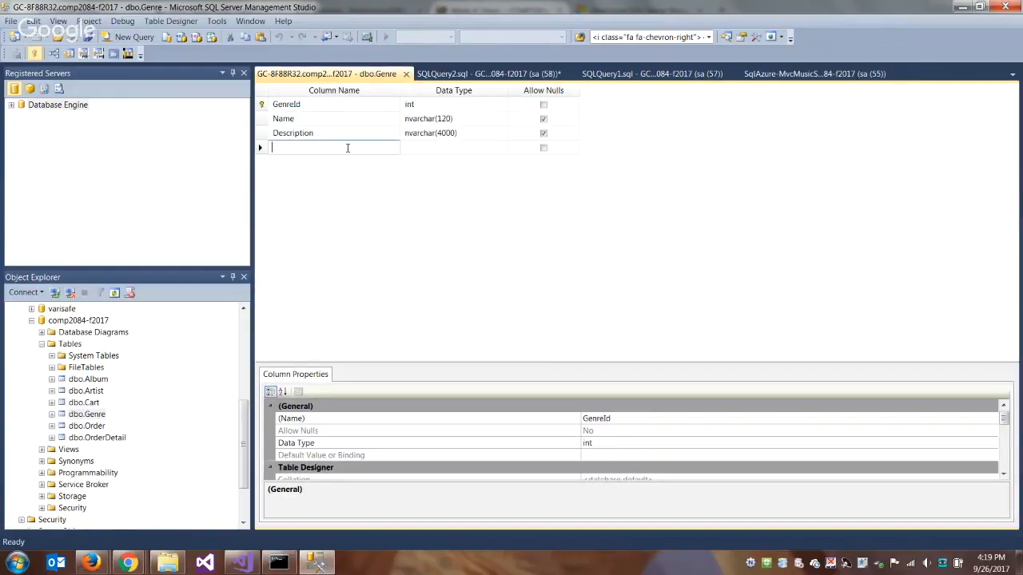
type("Ne")
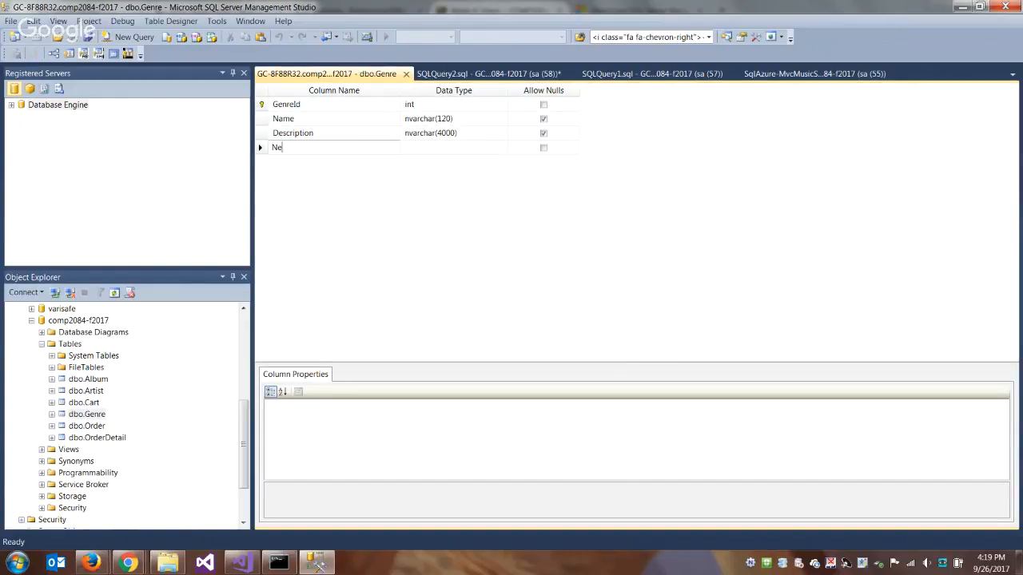
type("wColumn")
key("Tab")
type("var")
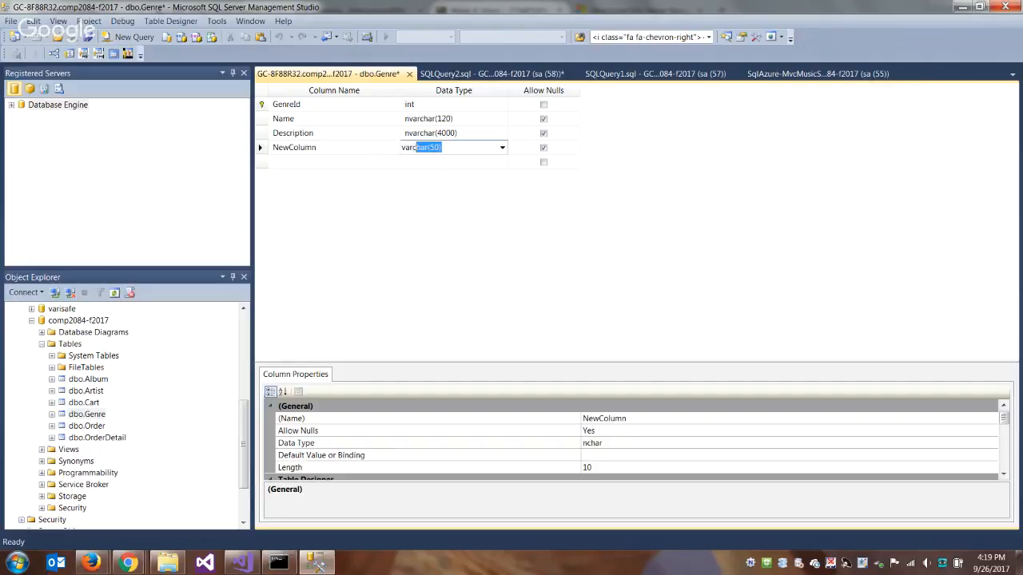
key("Tab")
left_click(544, 147)
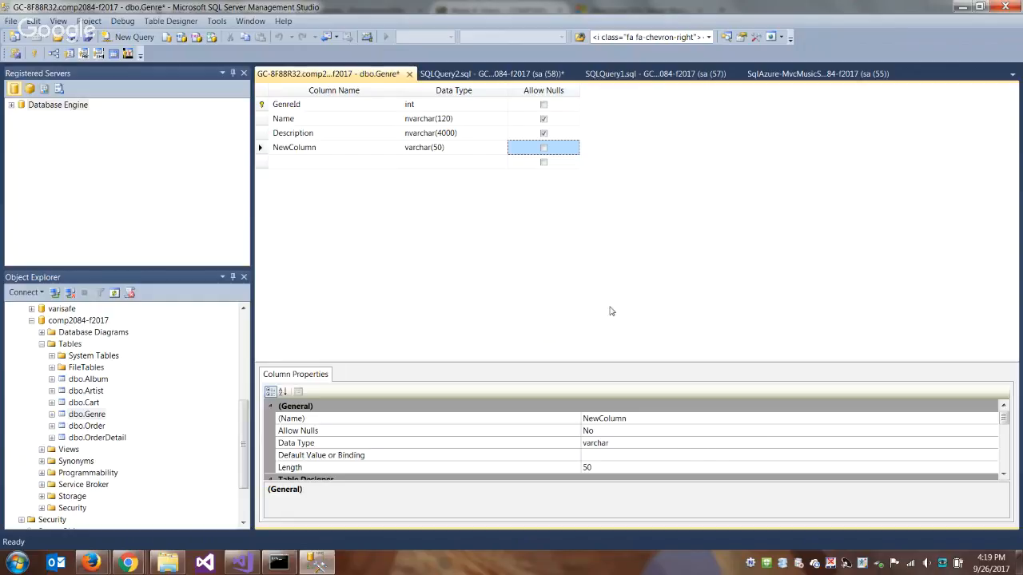
- Set NewColumn's data type to varchar(MAX) and enlarge the area showing its column properties
left_click(724, 442)
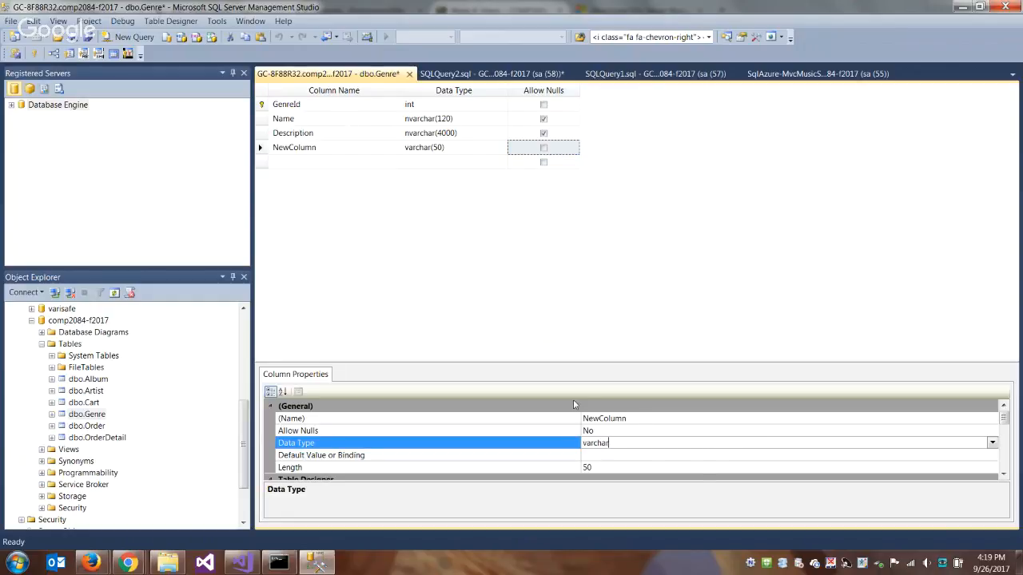
type("(MAX)")
key("Return")
scroll(717, 464, "down", 1)
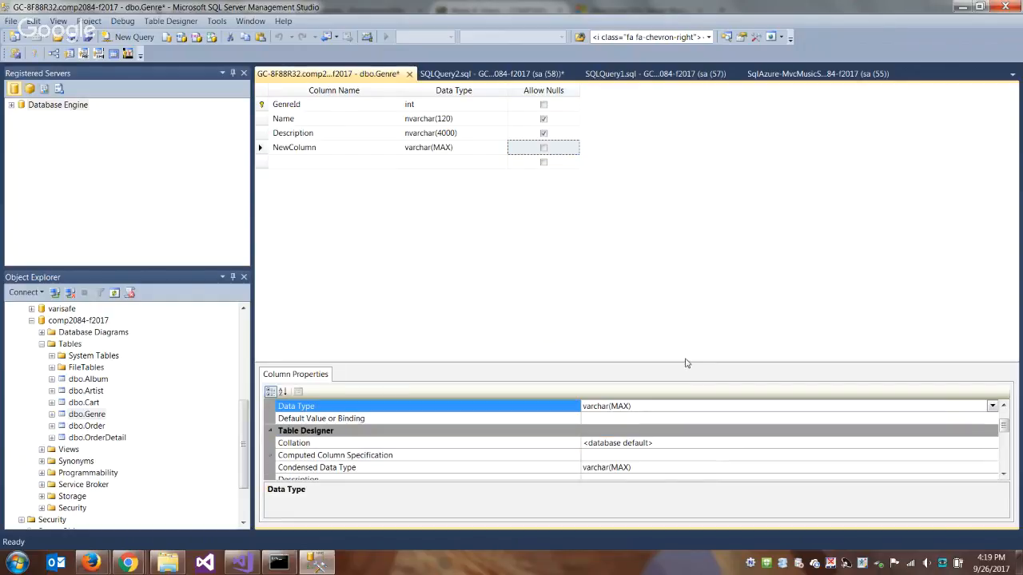
left_click_drag(685, 361, 658, 257)
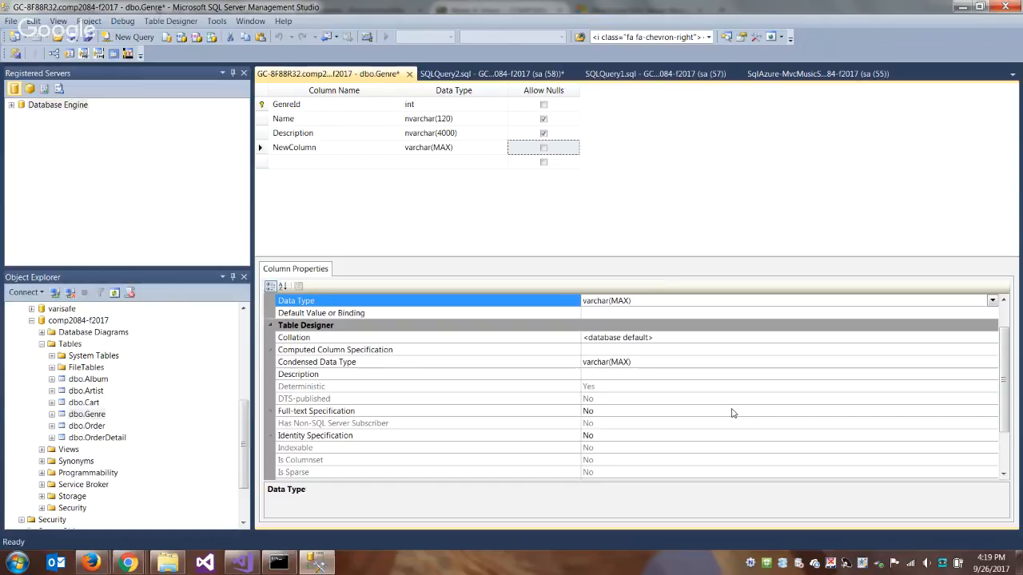
- Close the Genre table design without saving and delete the ALTER TABLE statement from the query
left_click(408, 75)
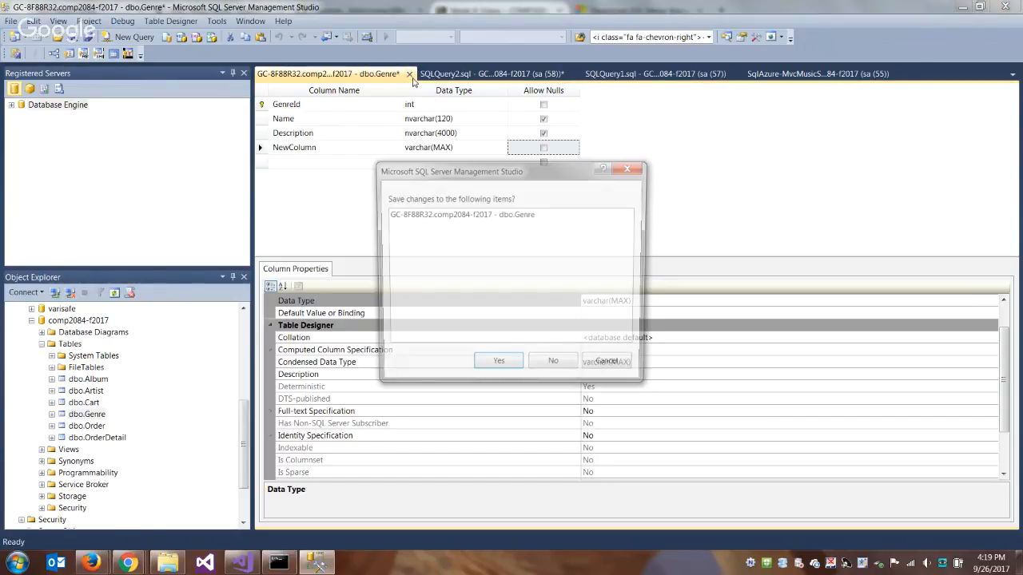
left_click(559, 363)
left_click_drag(383, 98, 290, 92)
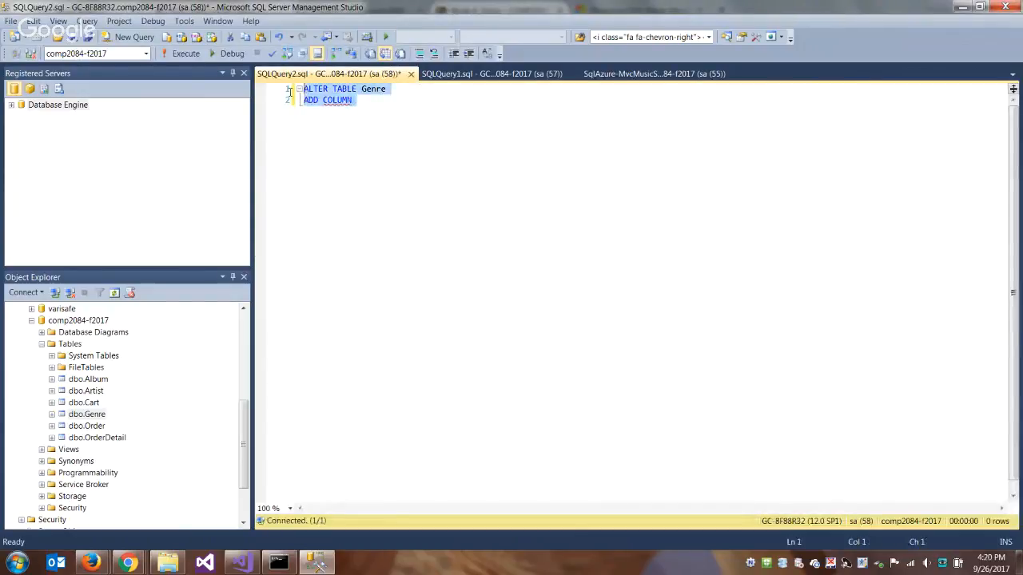
key("Delete")
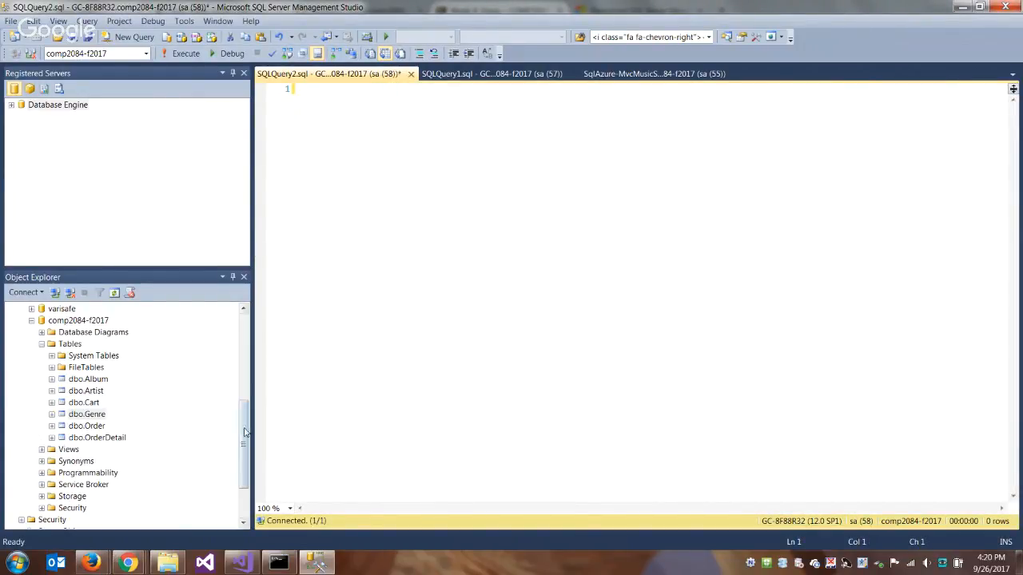
- Create the support objects required for database diagramming in the comp2084-f2017 database
scroll(160, 399, "up", 1)
left_click(160, 397)
left_click(42, 356)
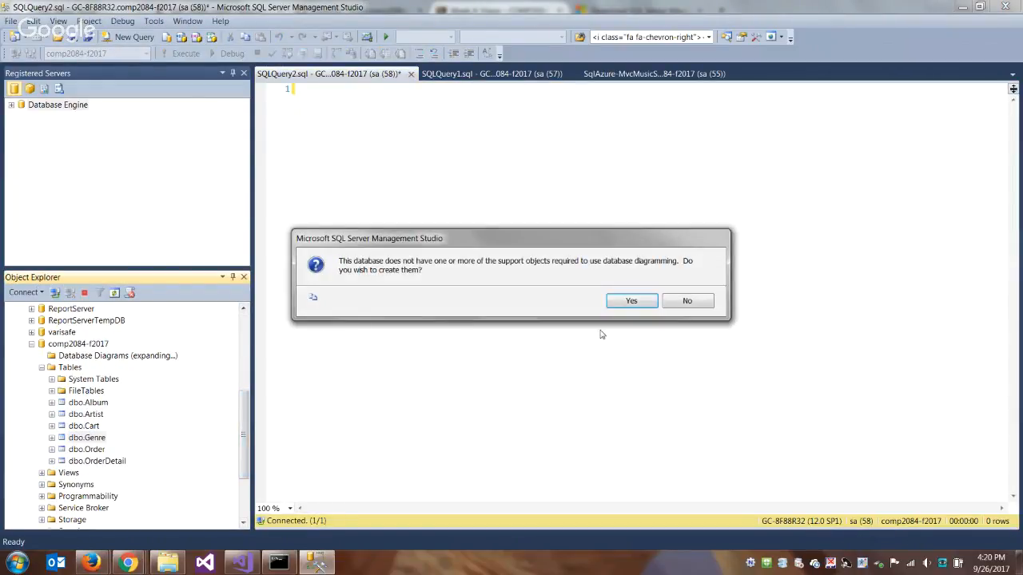
left_click(631, 300)
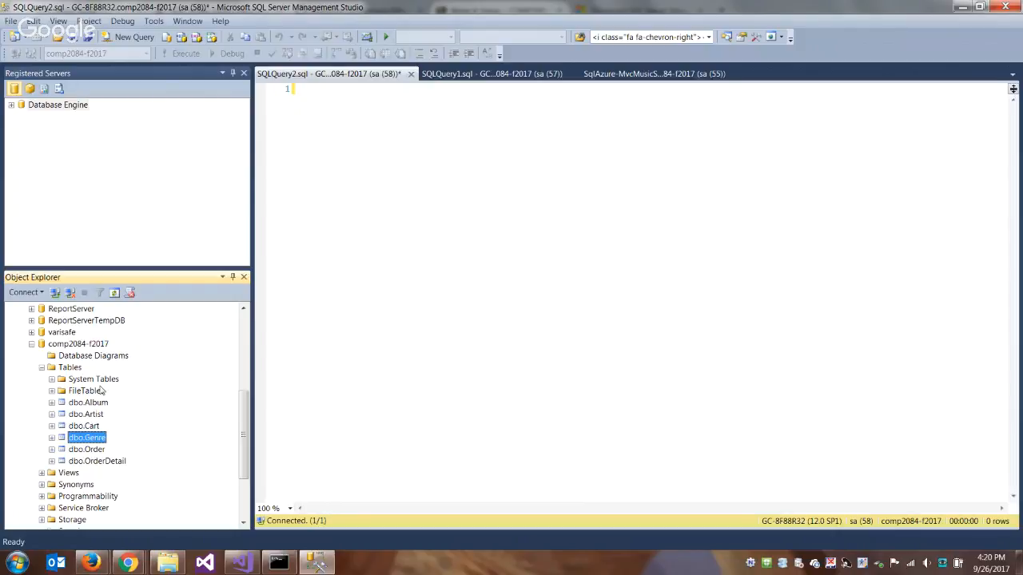
- Build a new database diagram of all six tables, Album through OrderDetail, and close it without saving
left_click(99, 357)
right_click(99, 357)
left_click(132, 364)
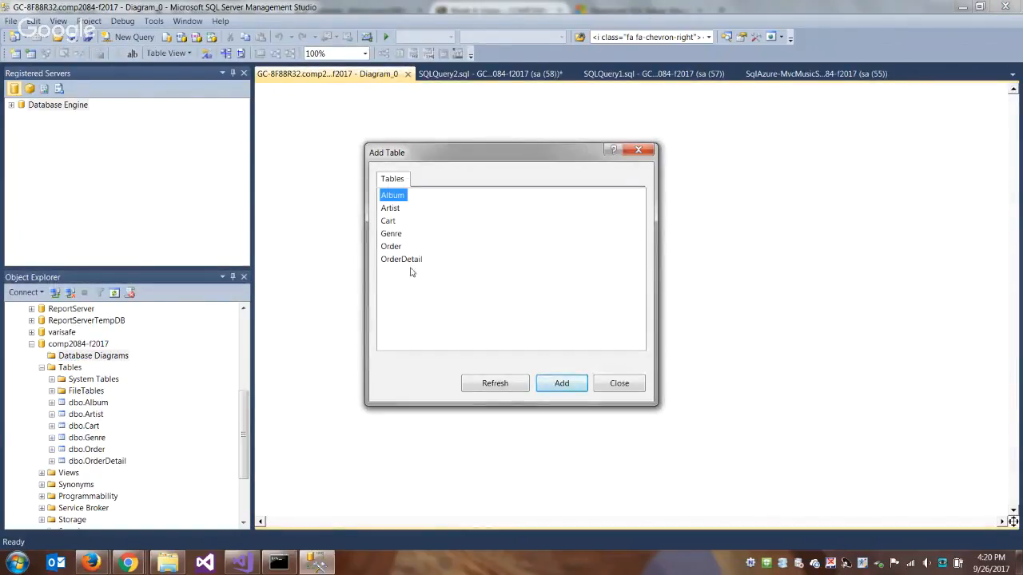
left_click(411, 264, "shift")
left_click(562, 383)
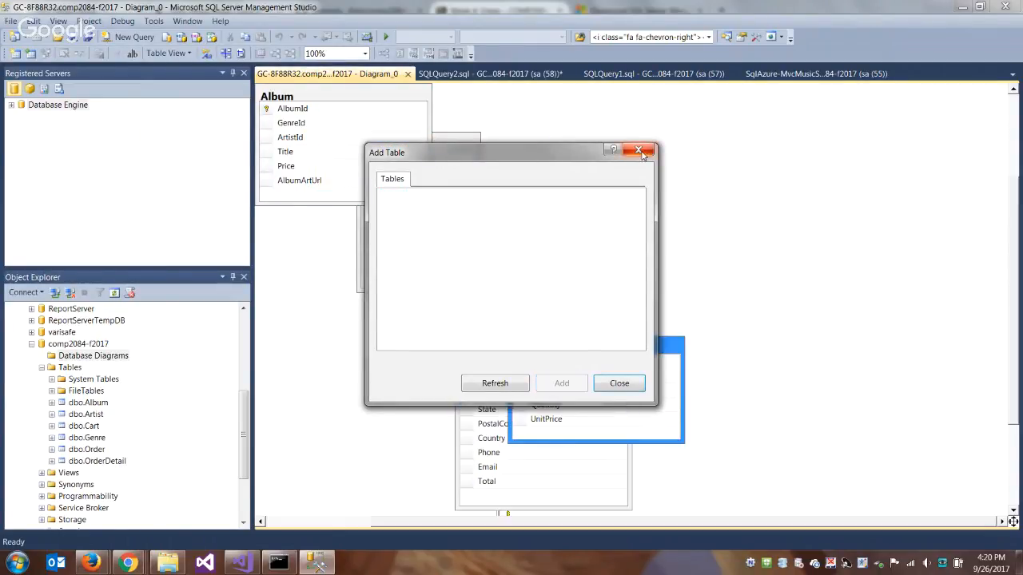
left_click(631, 385)
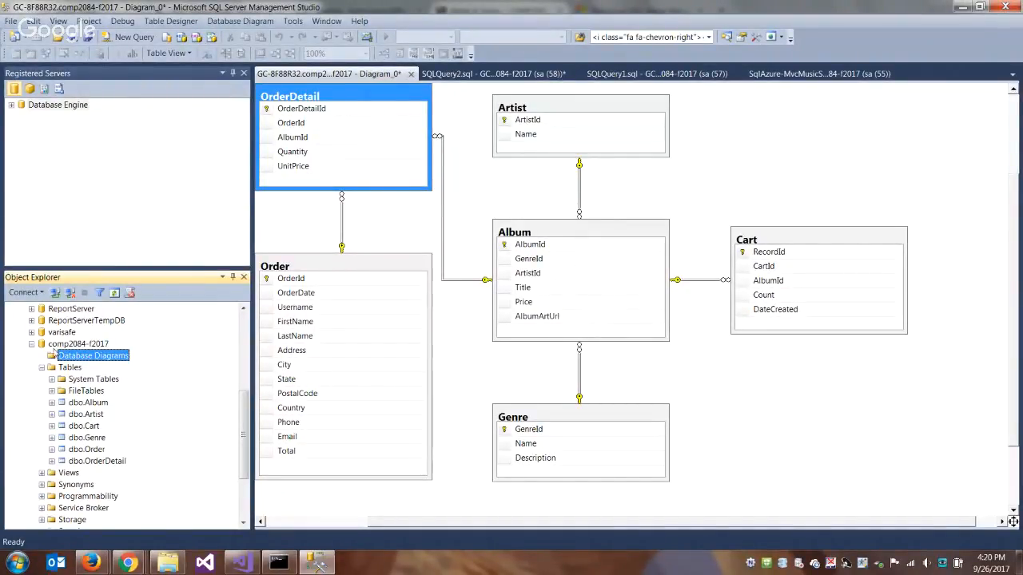
left_click(410, 74)
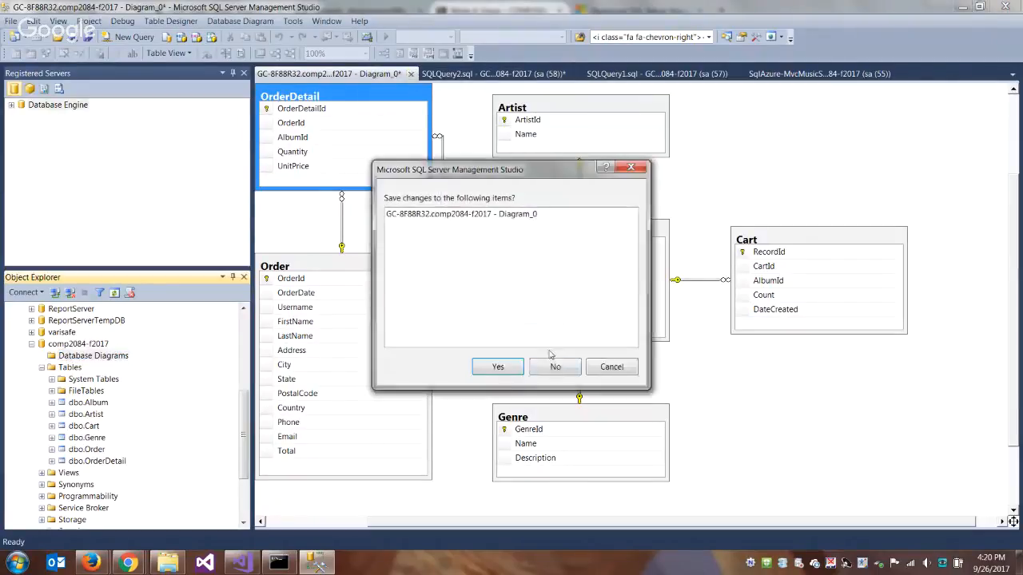
left_click(555, 367)
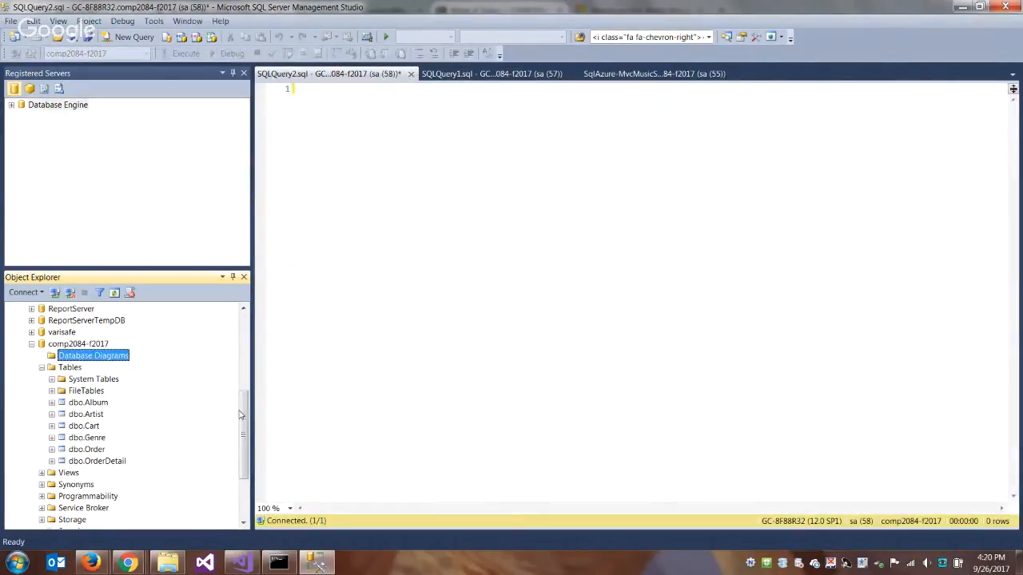
- Create a new view in comp2084-f2017 and add the Album, Artist and Genre tables to it
left_click_drag(241, 415, 242, 451)
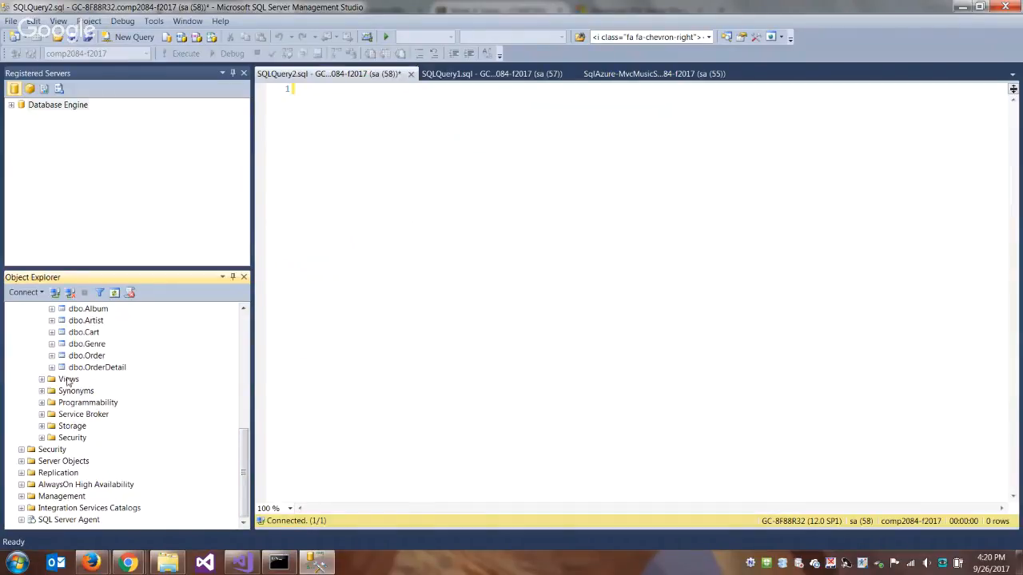
right_click(68, 379)
left_click(104, 386)
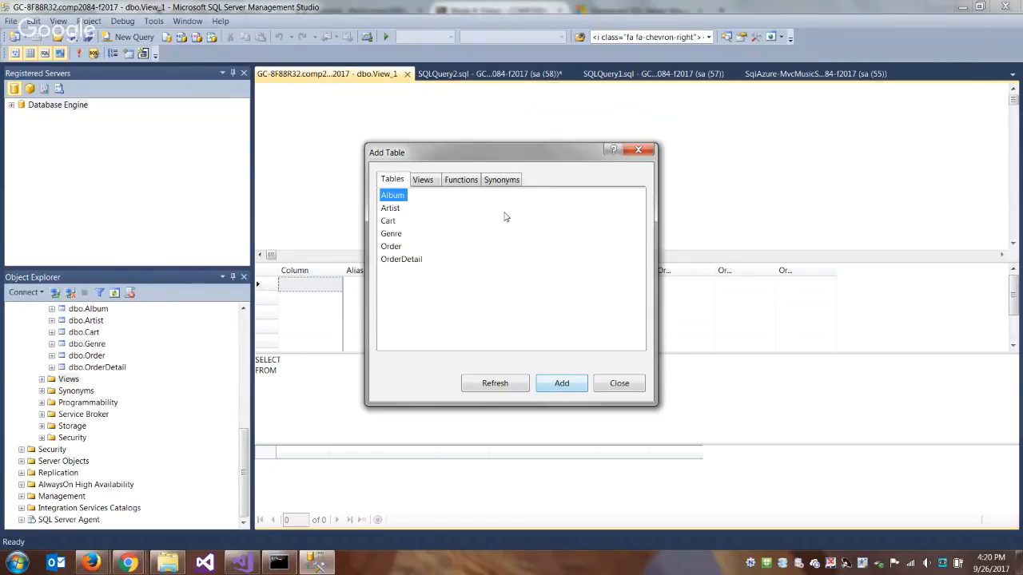
left_click(408, 261, "shift")
left_click(494, 285)
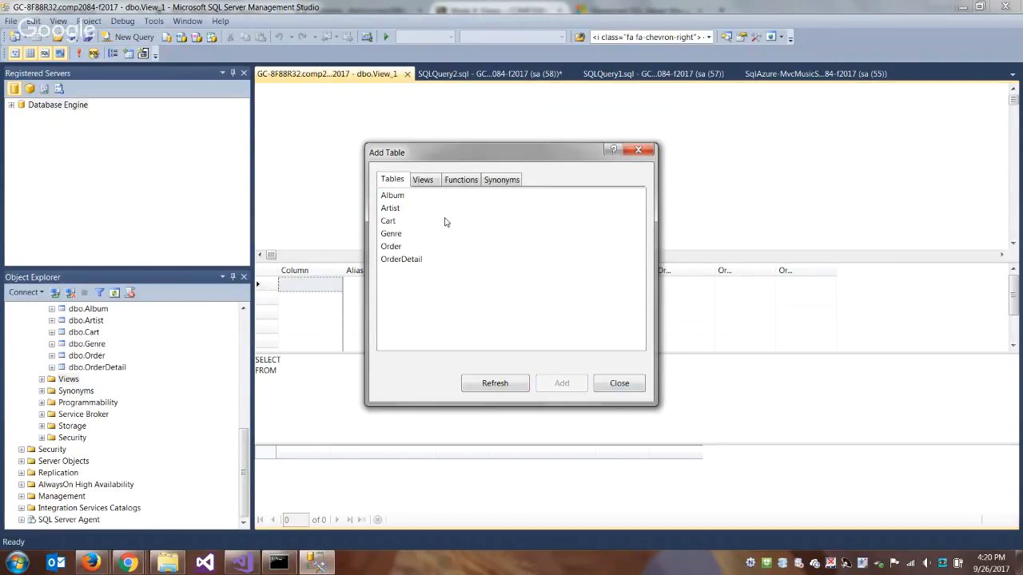
left_click(401, 235)
left_click(395, 209, "ctrl")
left_click(395, 196, "ctrl")
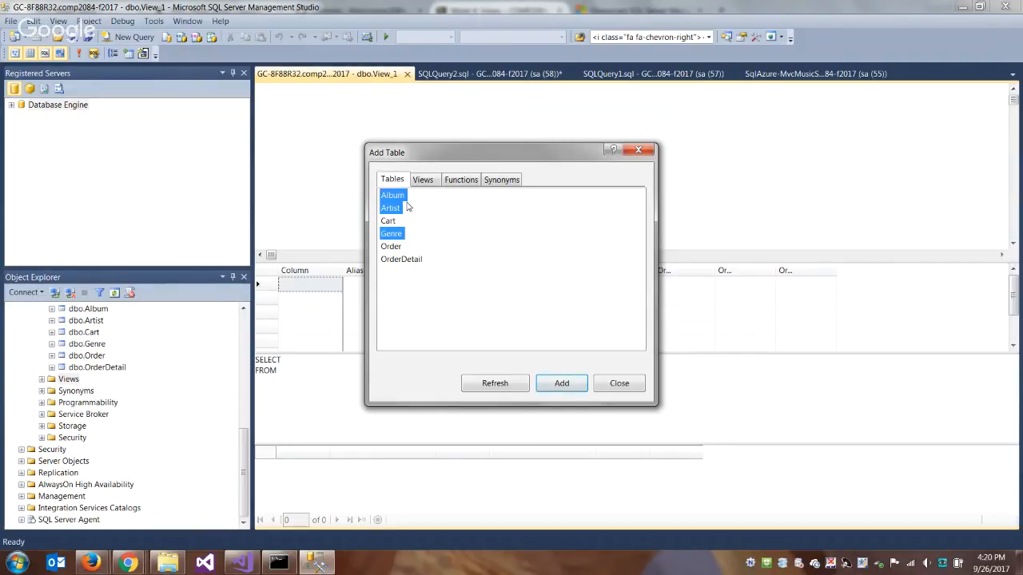
left_click(562, 383)
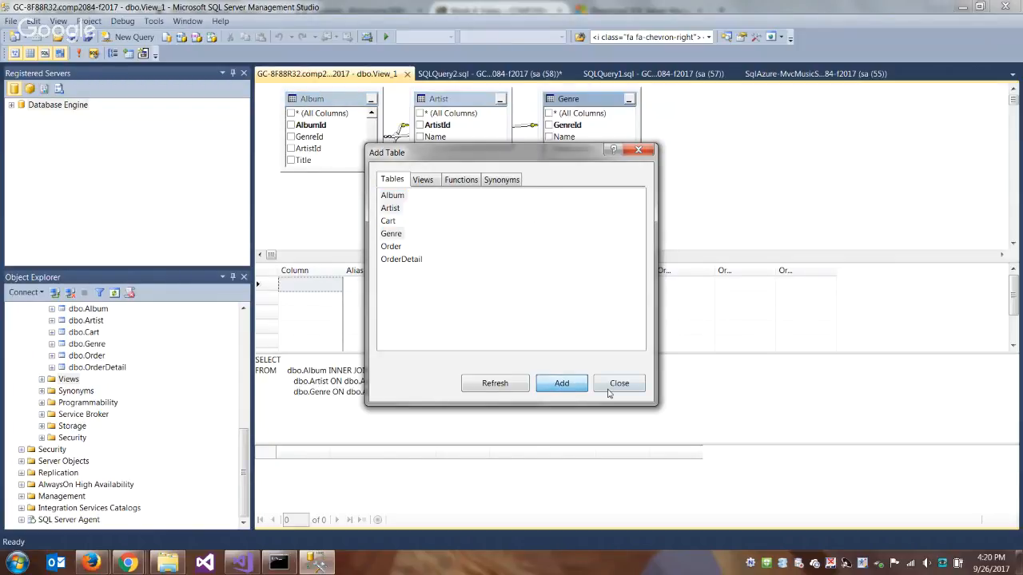
left_click(620, 383)
- Include the Genre Name, Album Title, Album Price and Artist Name columns in the view's output
left_click(549, 137)
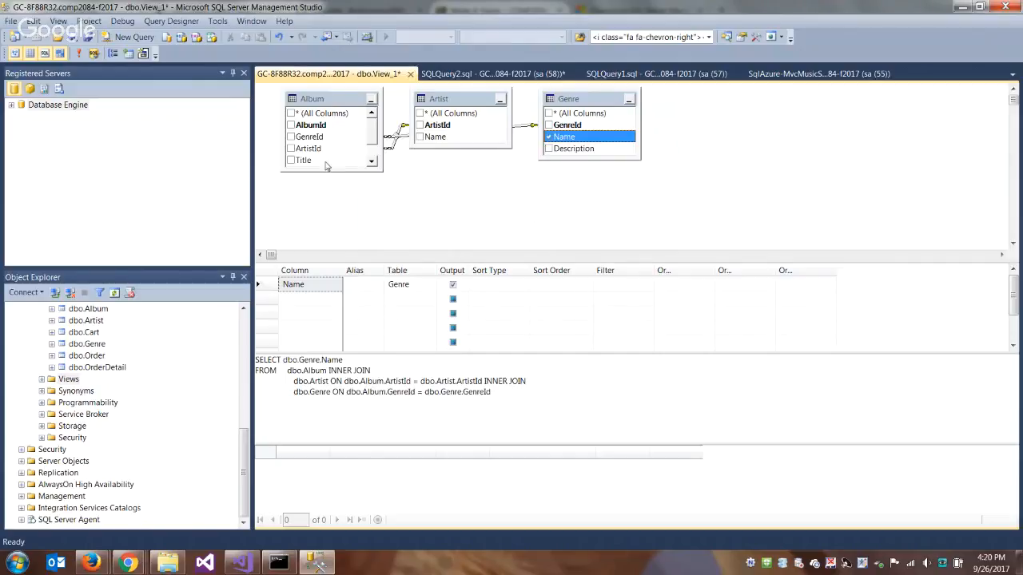
left_click(291, 159)
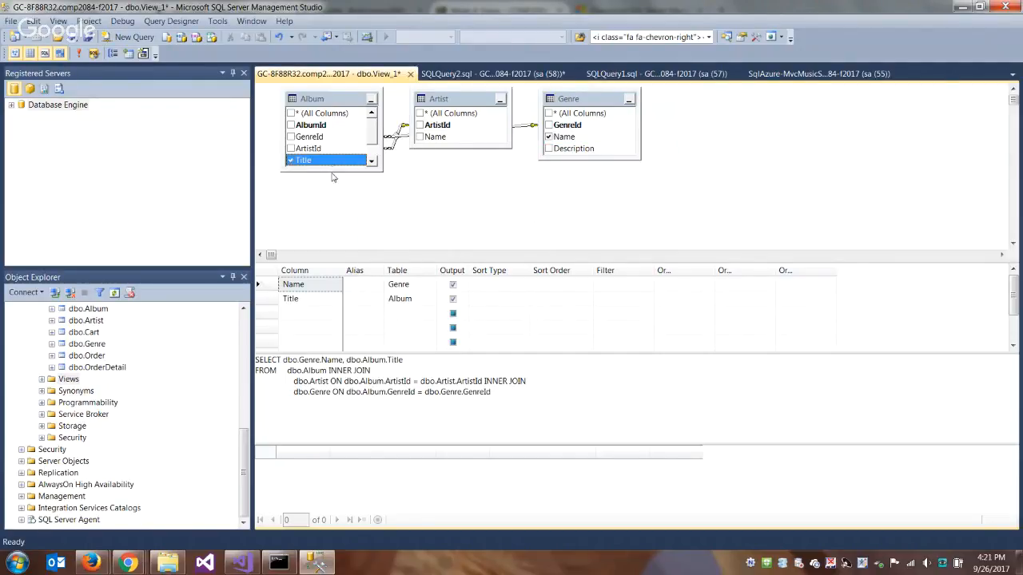
left_click_drag(331, 170, 327, 220)
left_click(291, 171)
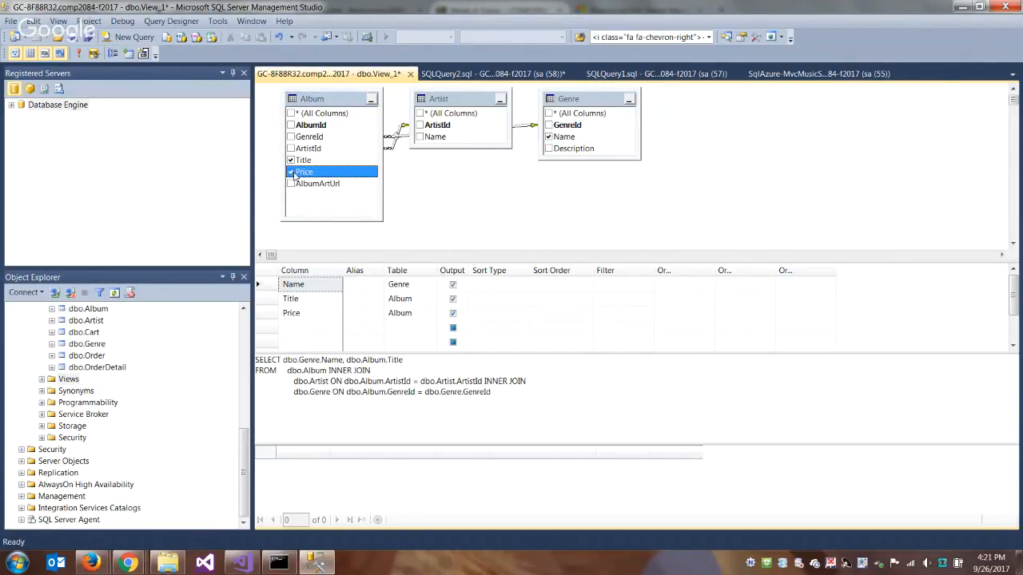
left_click(419, 137)
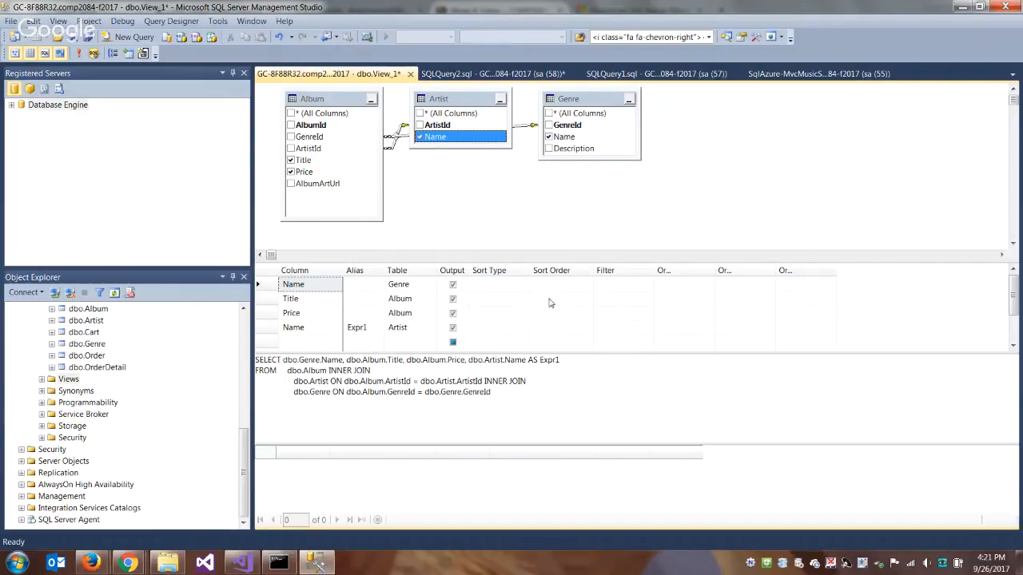
- Sort the view by Album Title in ascending order and execute its query
left_click(521, 298)
left_click(521, 299)
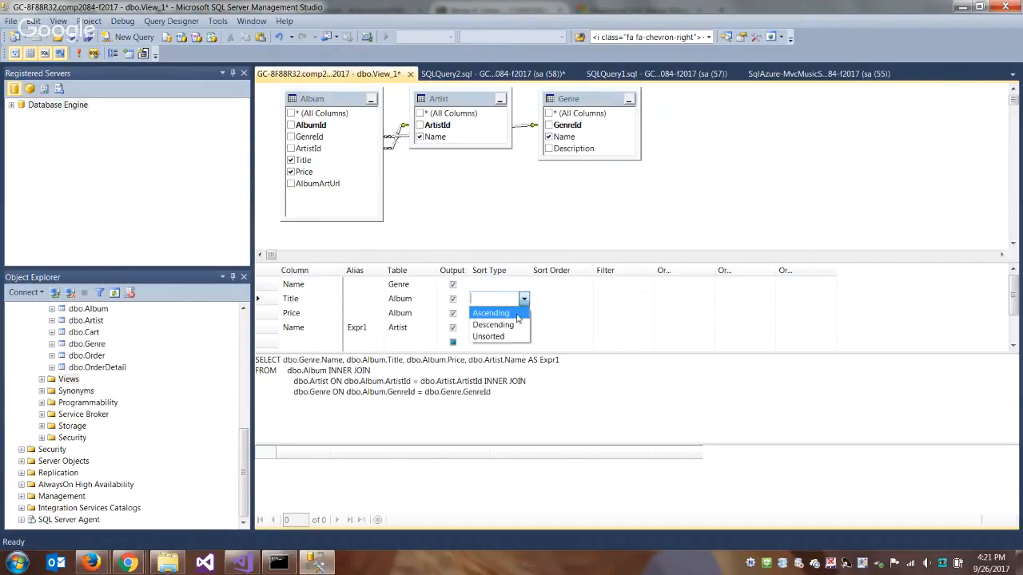
left_click(487, 310)
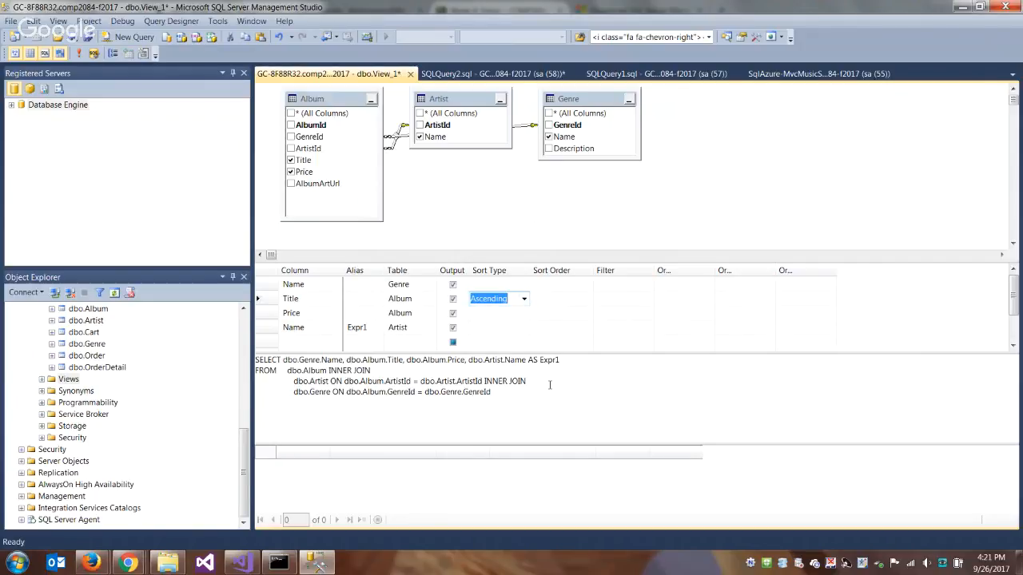
left_click(78, 53)
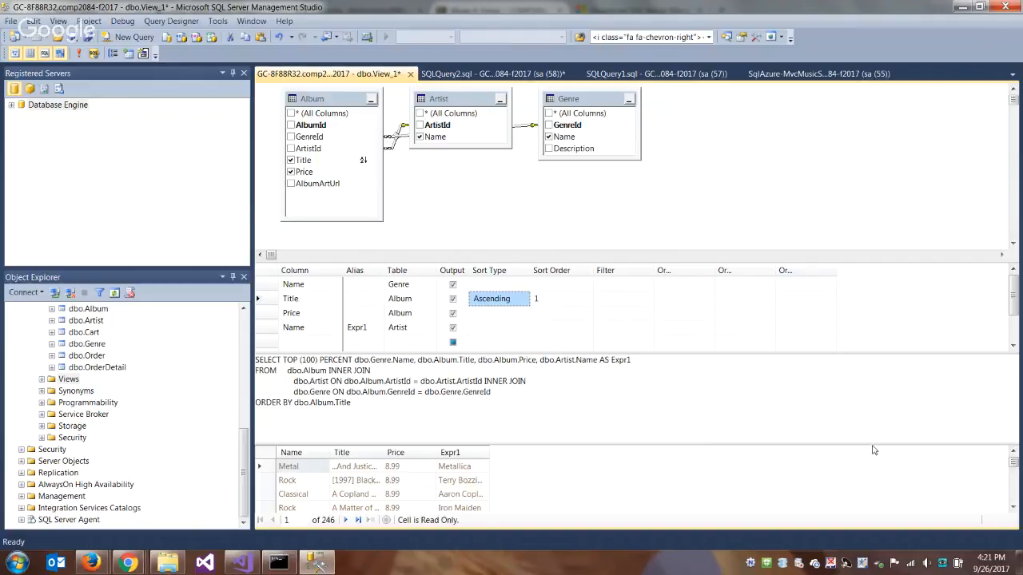
- Enlarge the results area, widen its first Name column and look through the returned rows
left_click_drag(872, 446, 847, 385)
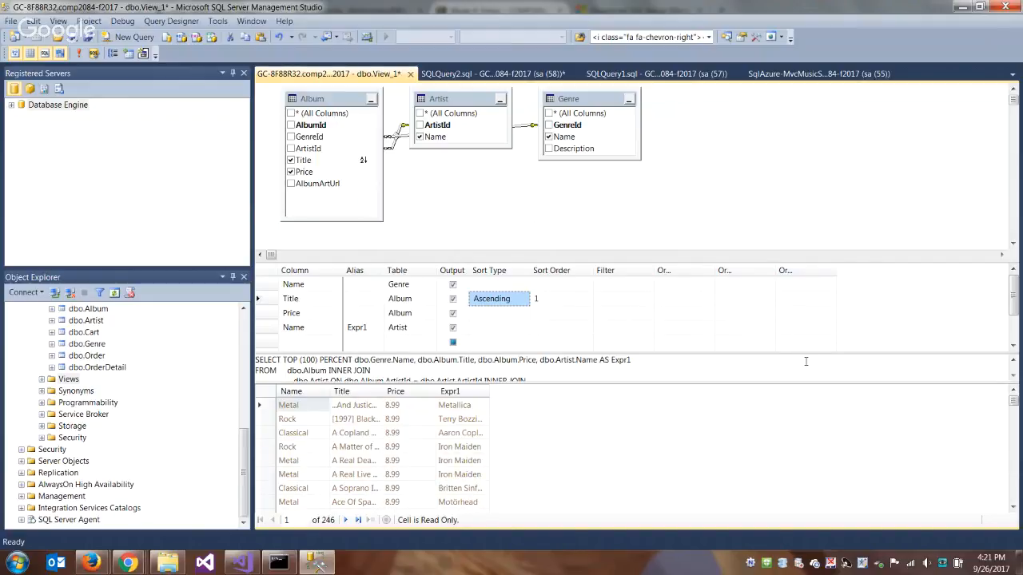
left_click_drag(330, 391, 485, 390)
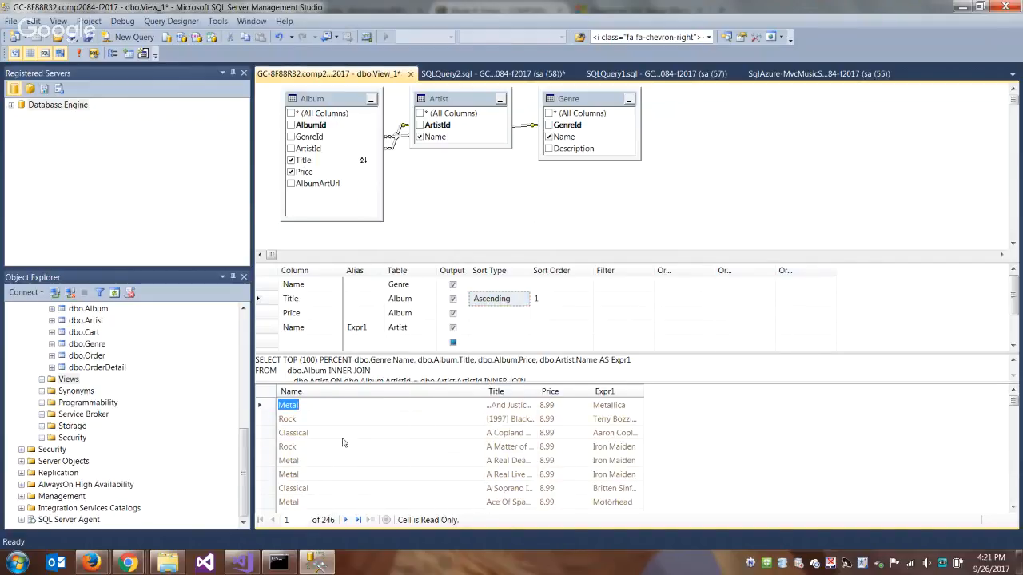
scroll(360, 449, "down", 6)
scroll(358, 443, "up", 6)
left_click(774, 227)
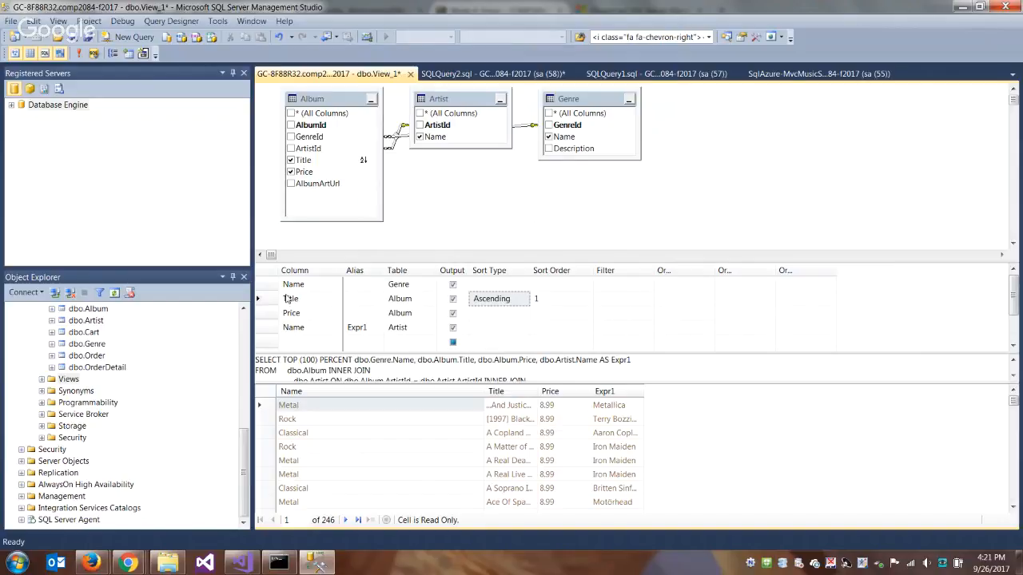
right_click(65, 381)
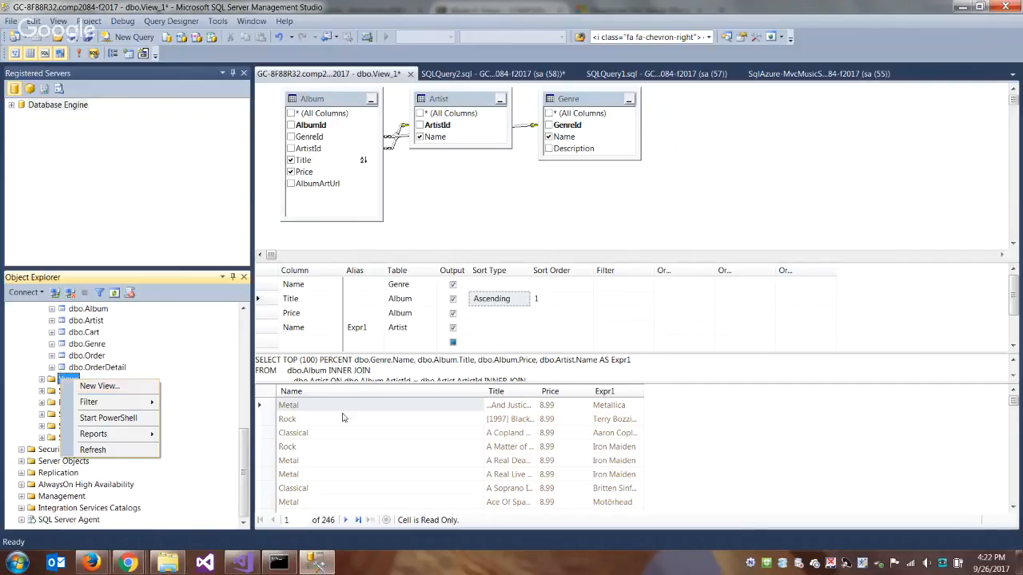
- Copy all rows of the view's results and paste them into a new blank Excel workbook starting at cell A1
left_click(267, 393)
right_click(268, 394)
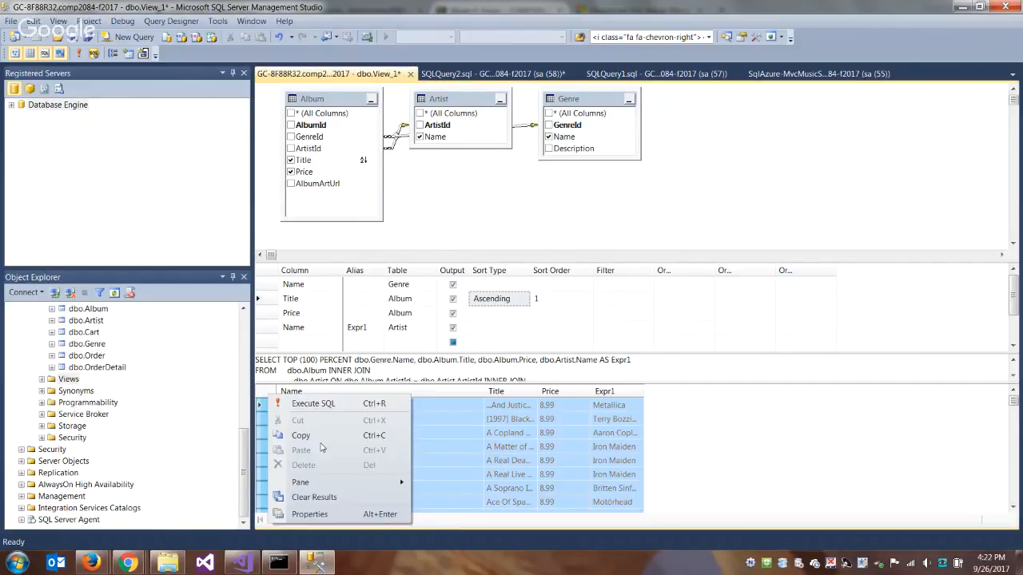
left_click(304, 436)
left_click(17, 563)
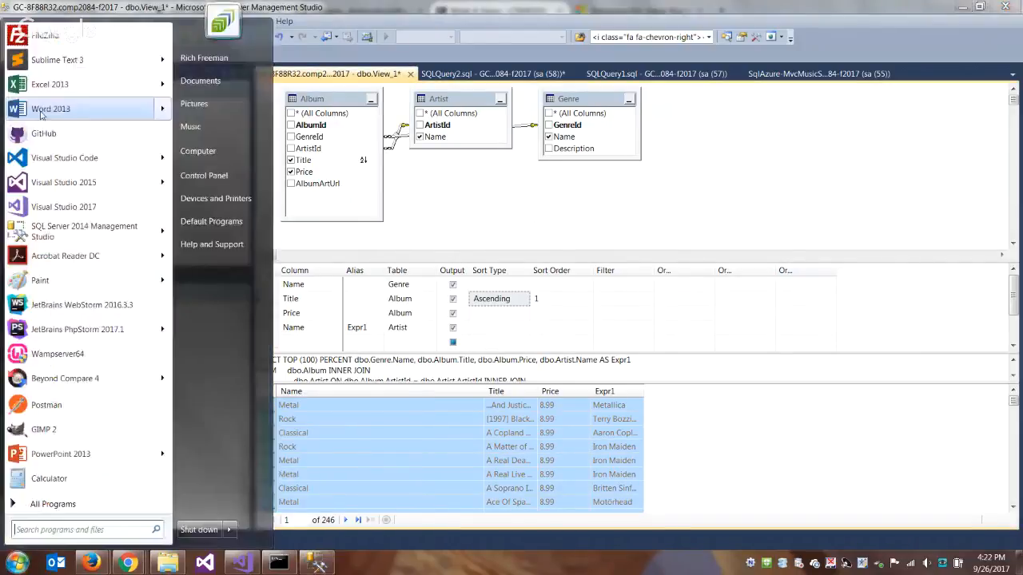
left_click(40, 114)
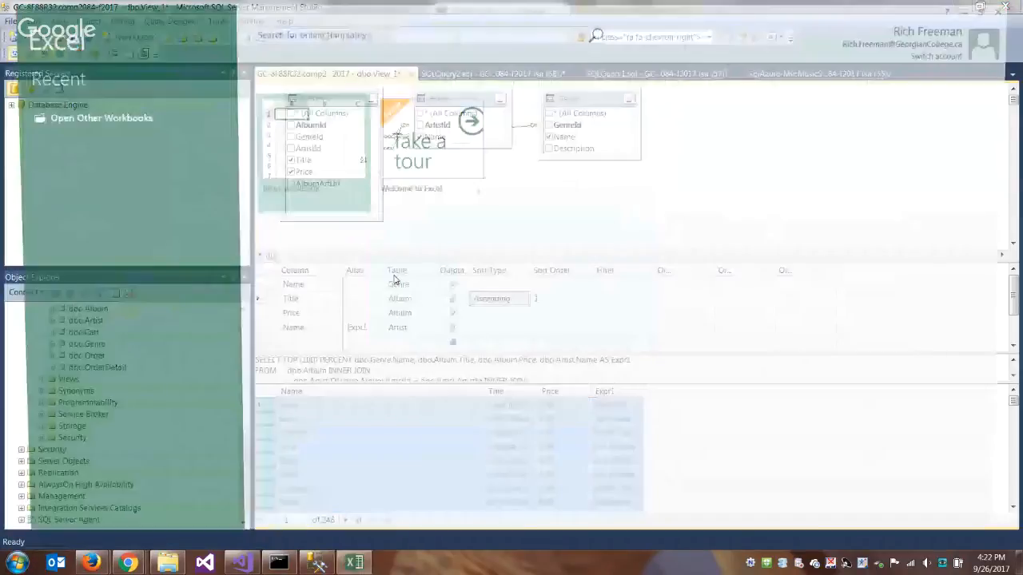
left_click(313, 136)
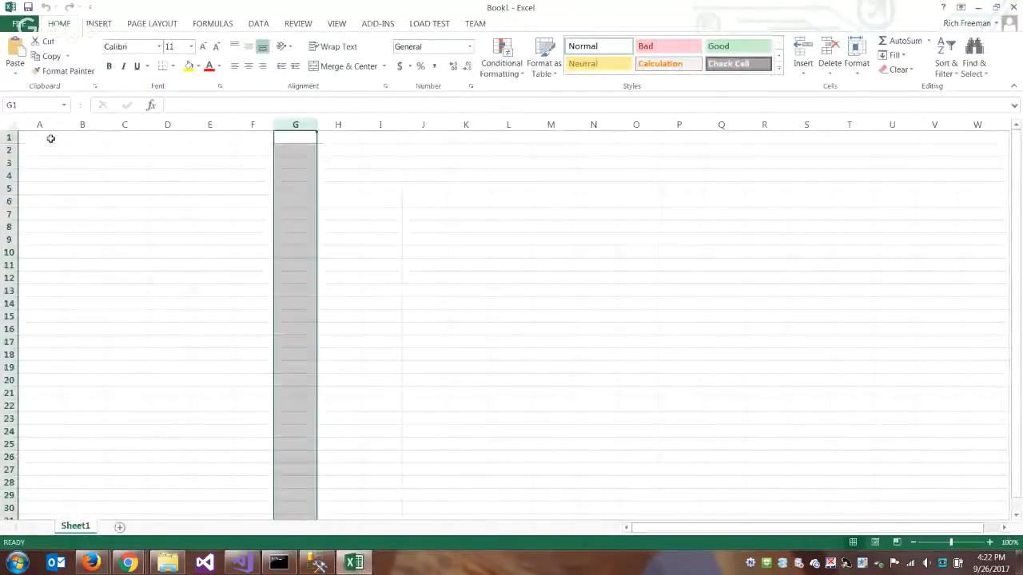
left_click(48, 137)
key("ctrl+v")
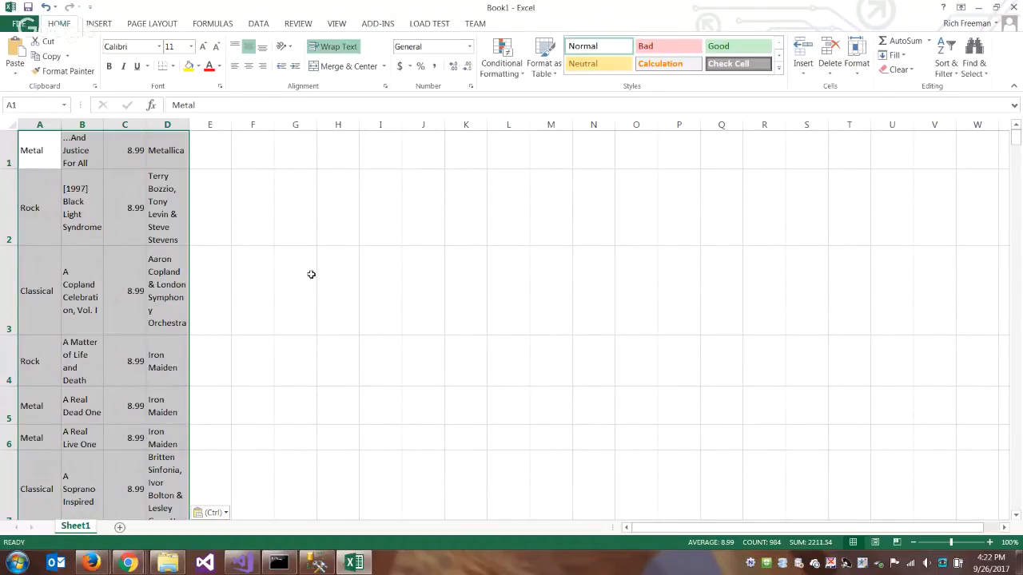
- Return to SQL Server Management Studio and close the View_1 designer without saving its changes
left_click(318, 562)
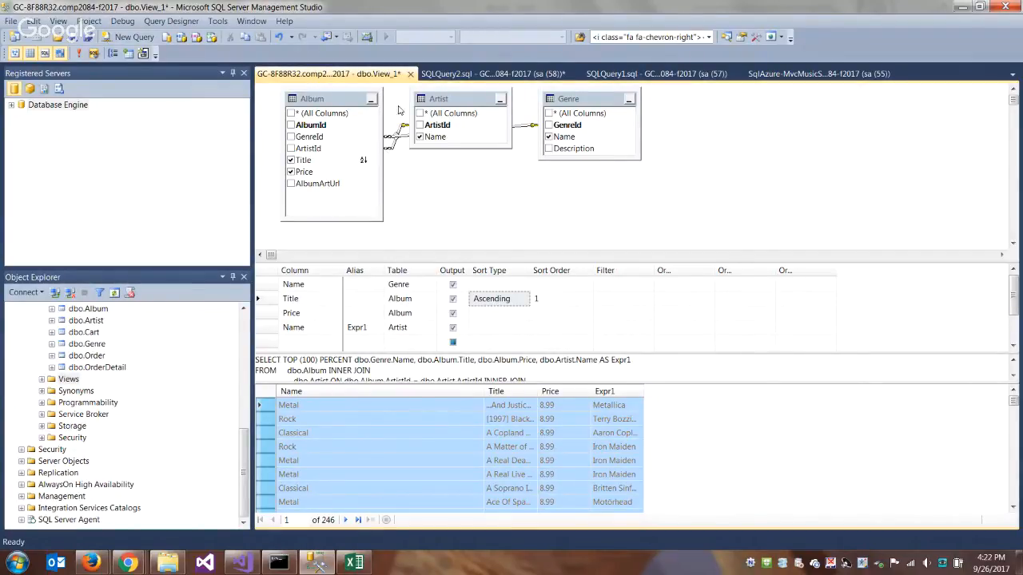
left_click(410, 73)
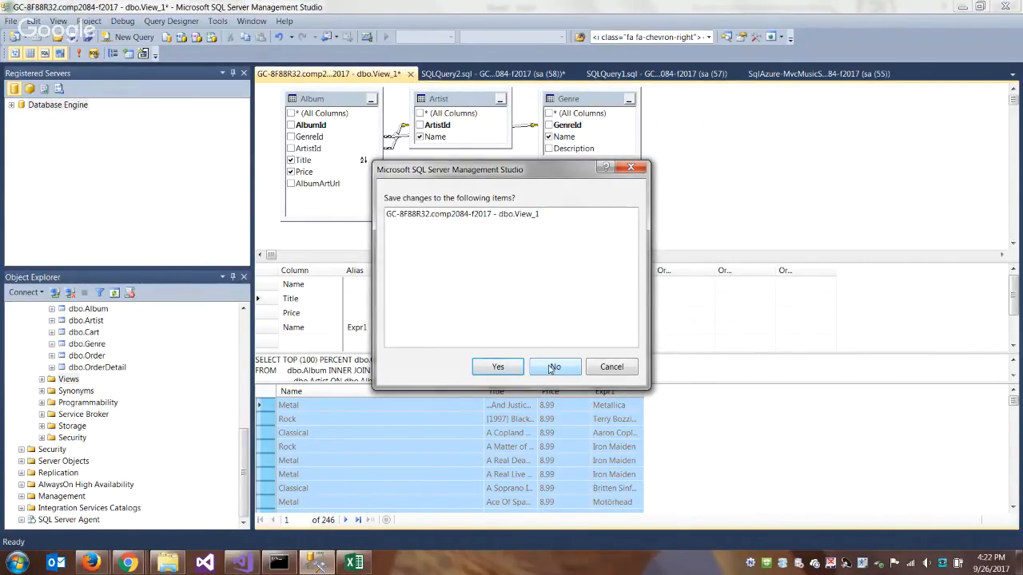
left_click(549, 368)
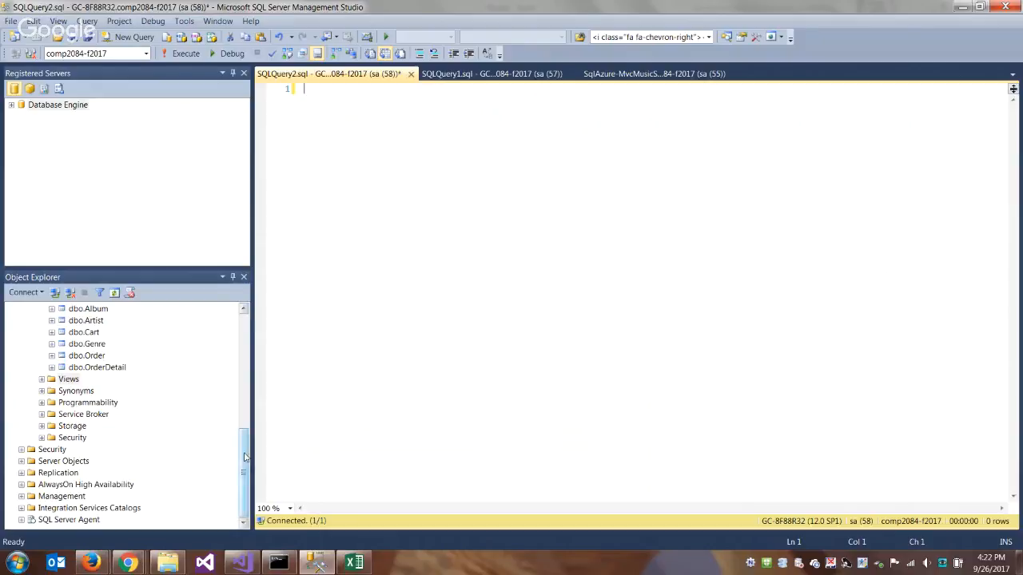
left_click_drag(246, 456, 248, 416)
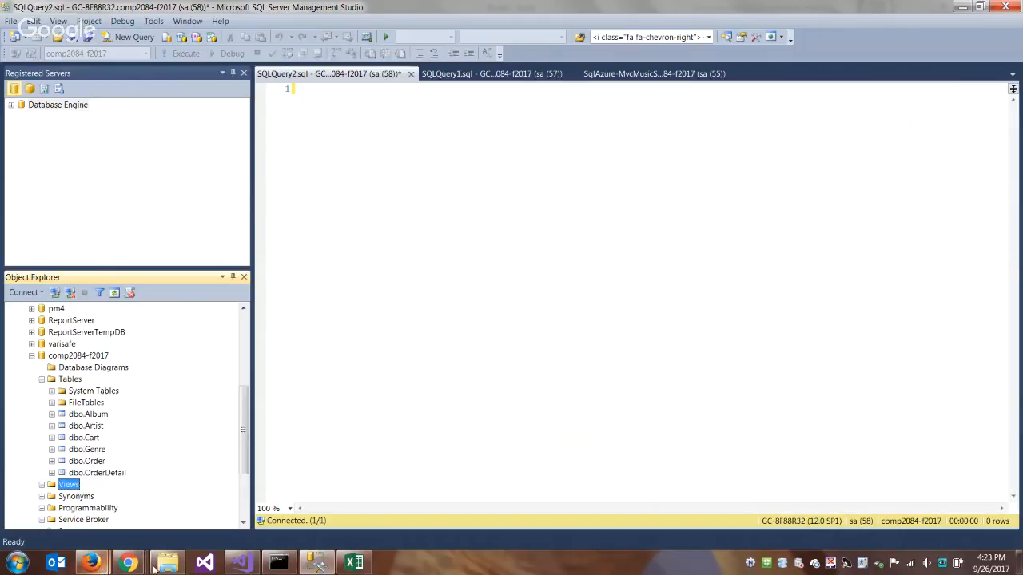
- Switch to the Azure portal in Firefox and start adding a new database from the SQL databases list
left_click(95, 565)
left_click(192, 515)
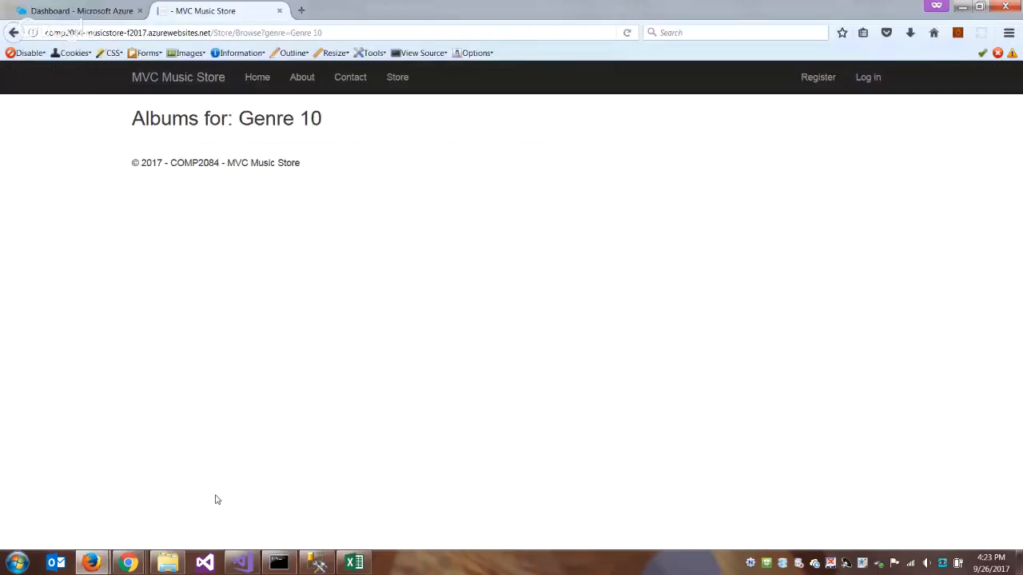
left_click(73, 12)
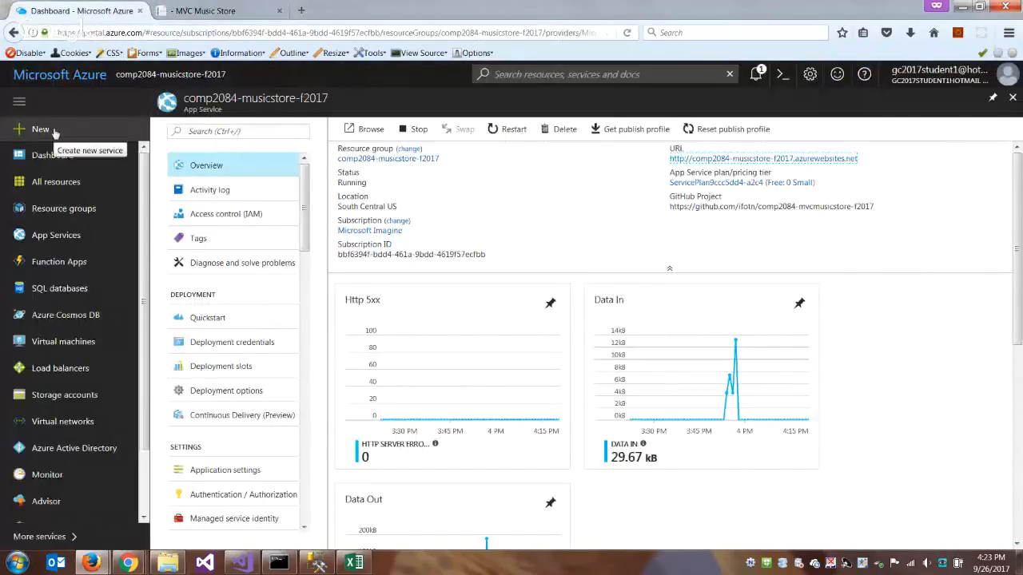
left_click(60, 289)
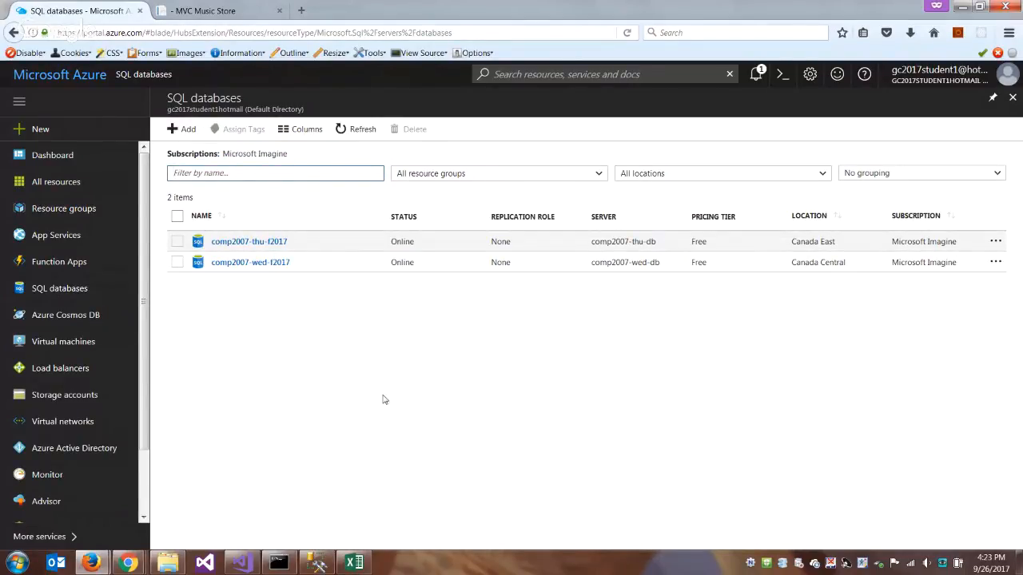
left_click(187, 130)
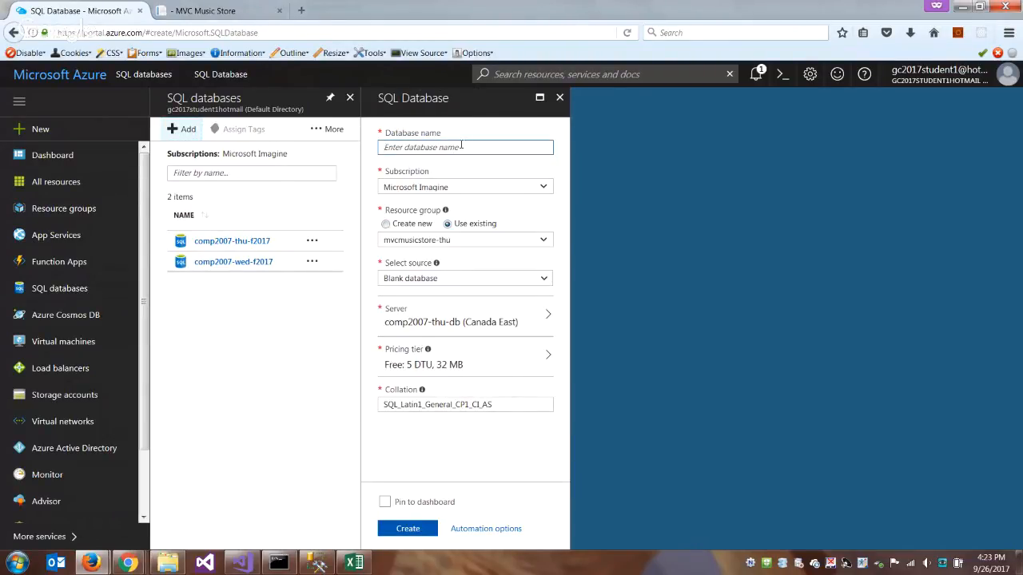
- Name the new database comp2084-f2017 and assign it to the existing comp2084-musicstore-f2017 resource group
type("comp208")
type("4-f2017")
left_click(545, 241)
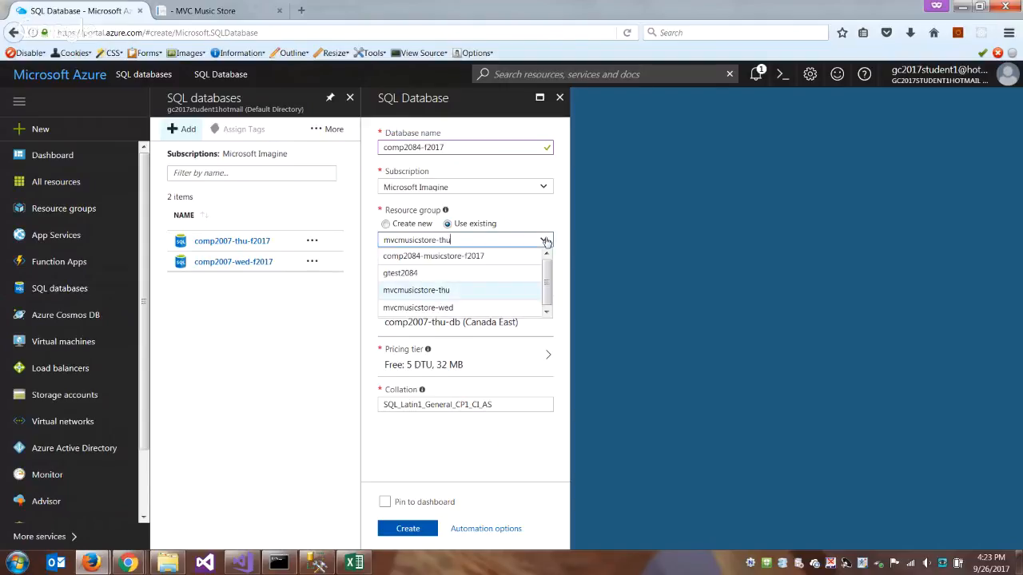
left_click(468, 263)
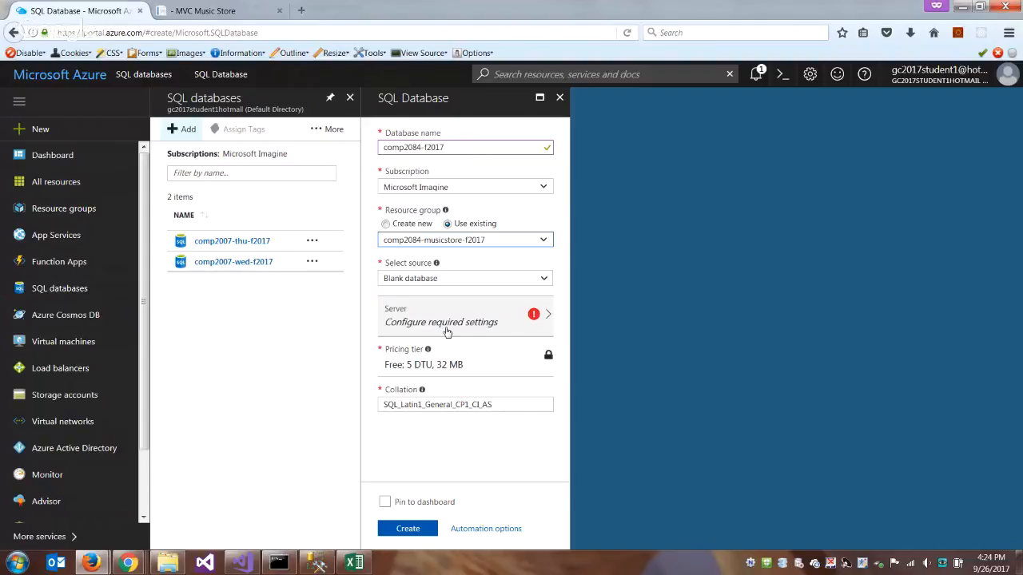
- Start configuring a new server for the database and name it comp2084-f2017
left_click(447, 328)
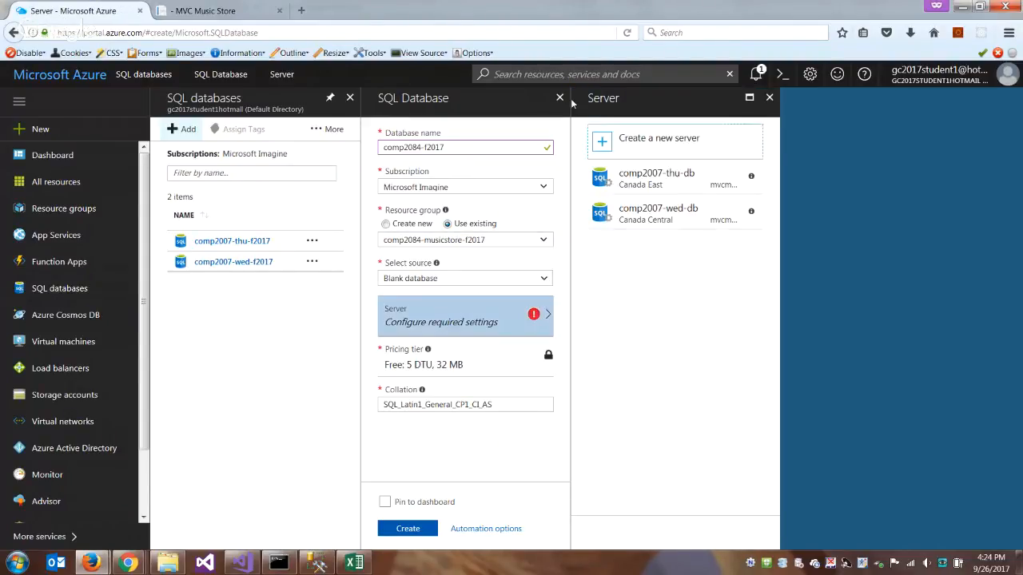
left_click(659, 143)
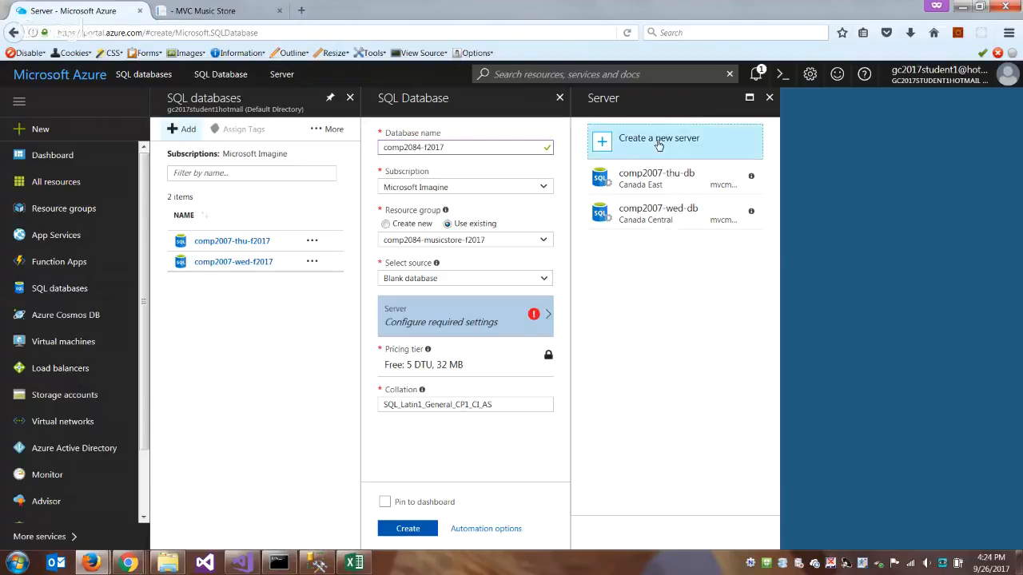
left_click(844, 148)
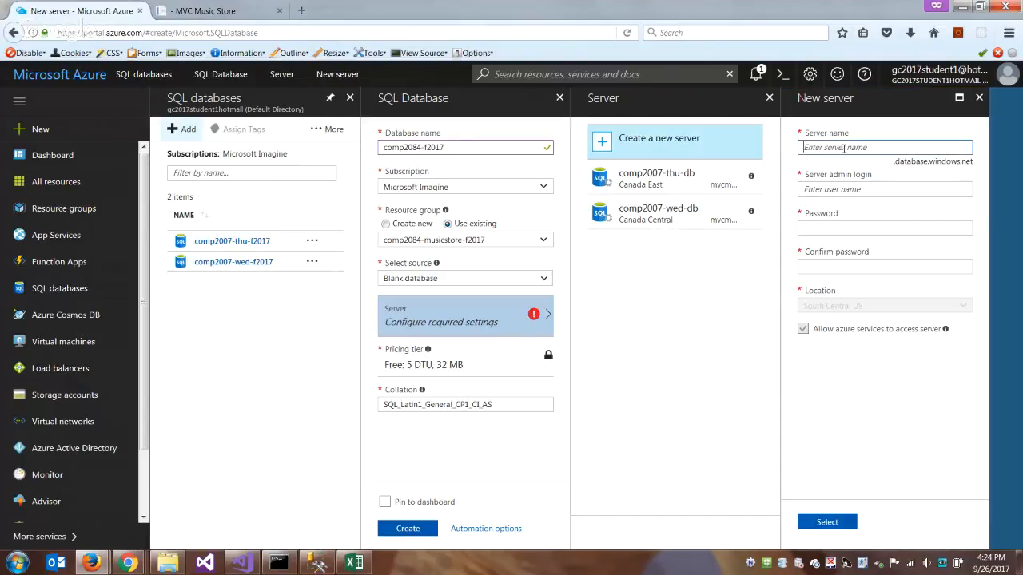
type("comp2084-f2017")
- Set the server admin login to mvcdba, then enter and confirm the admin password
left_click(854, 191)
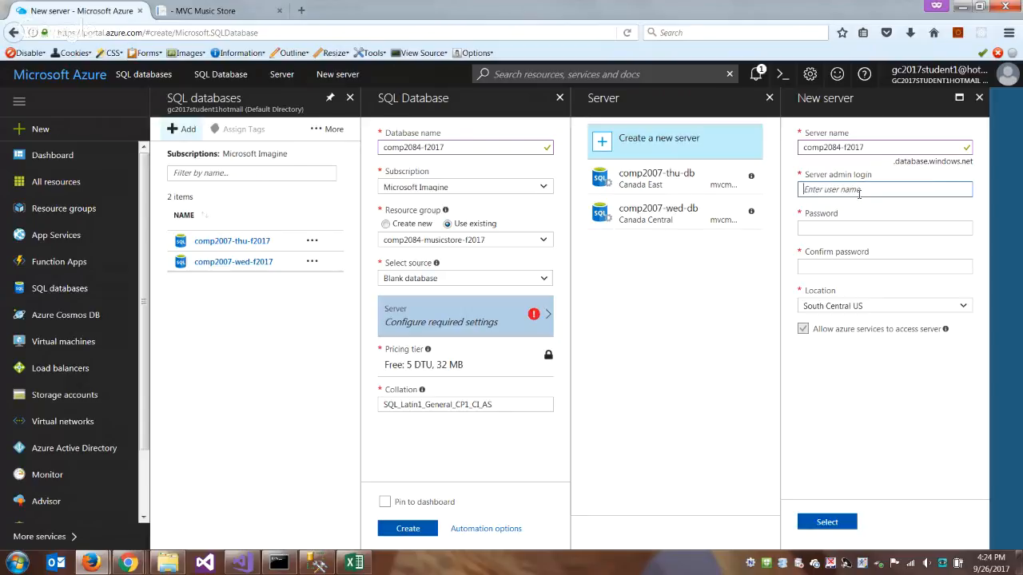
type("mvcdba")
key("Tab")
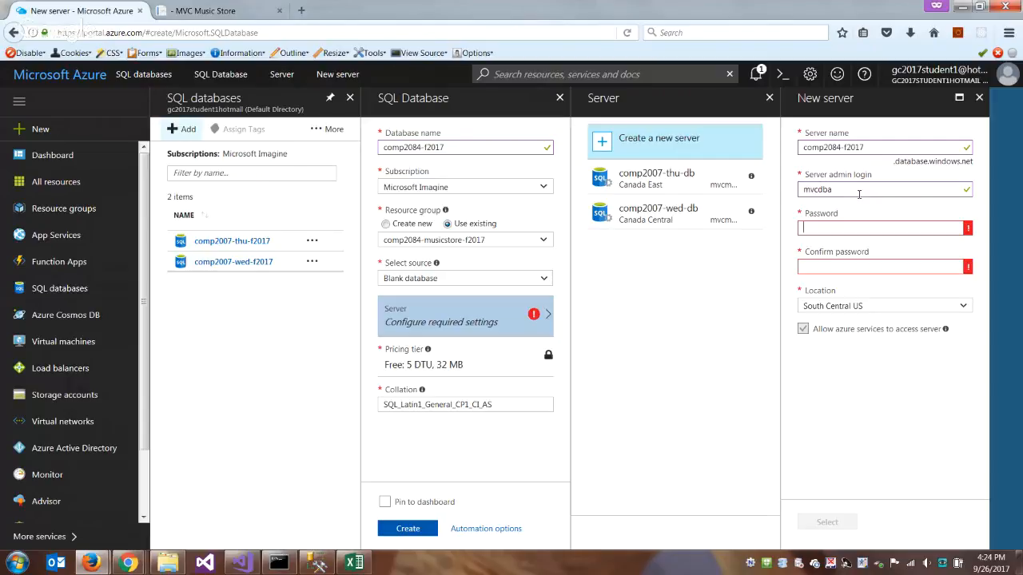
type("•••••")
key("BackSpace")
key("BackSpace")
key("BackSpace")
key("BackSpace")
type("•••••••")
key("Tab")
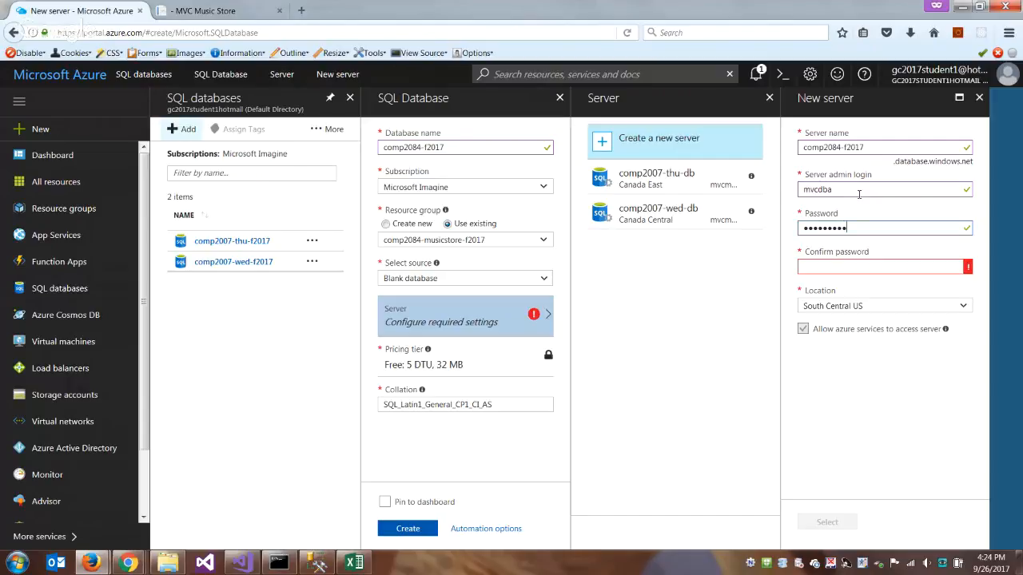
type("•••••••••")
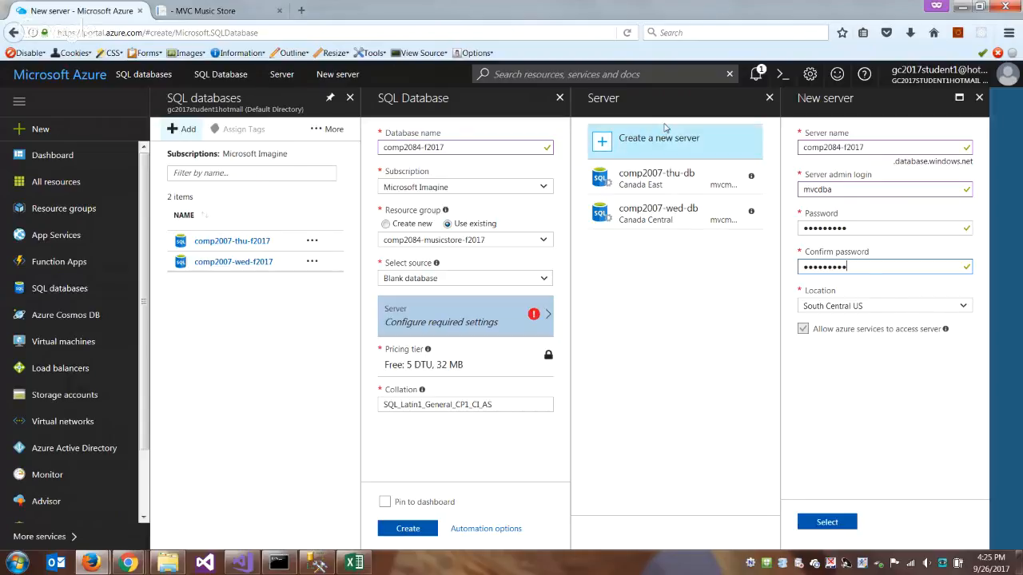
- Switch to File Explorer and create a text document named access.txt in the MvcMusicStore-F2017 folder
left_click(171, 566)
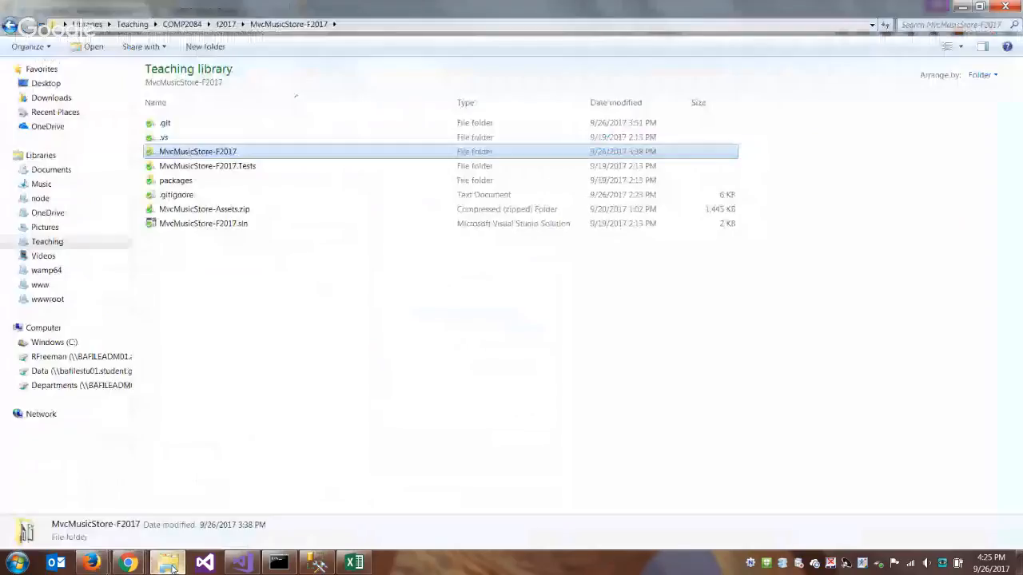
right_click(174, 274)
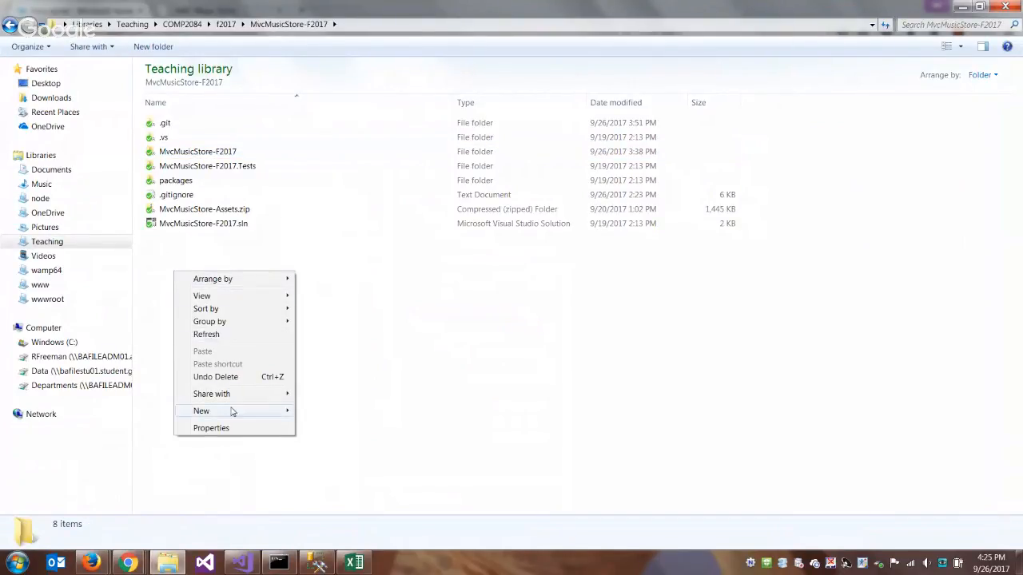
mouse_move(264, 411)
left_click(370, 369)
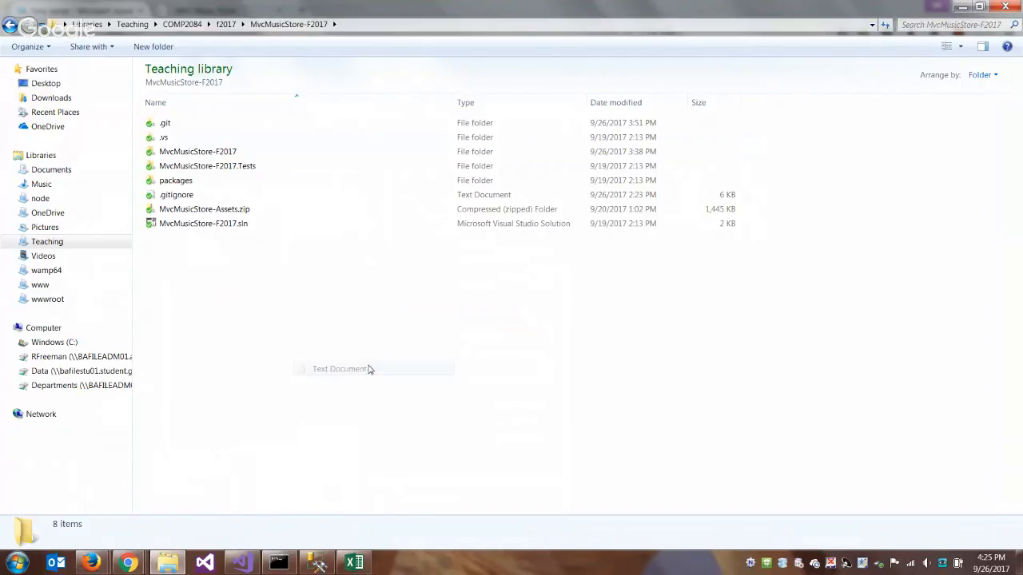
type("access")
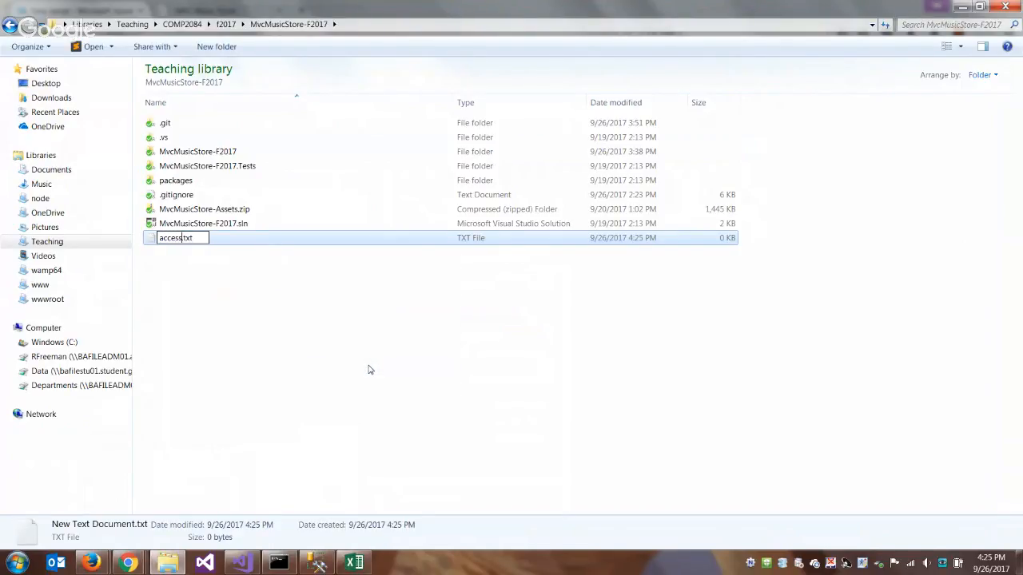
left_click(369, 365)
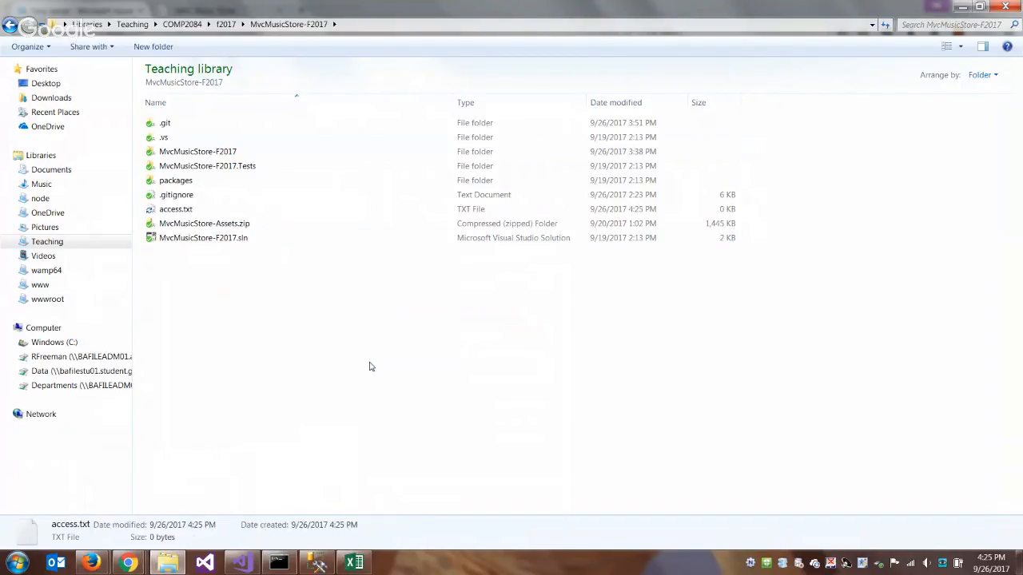
- Open access.txt and enter the heading "Azure SQL Server" followed by a blank line
left_click(183, 209)
double_click(184, 210)
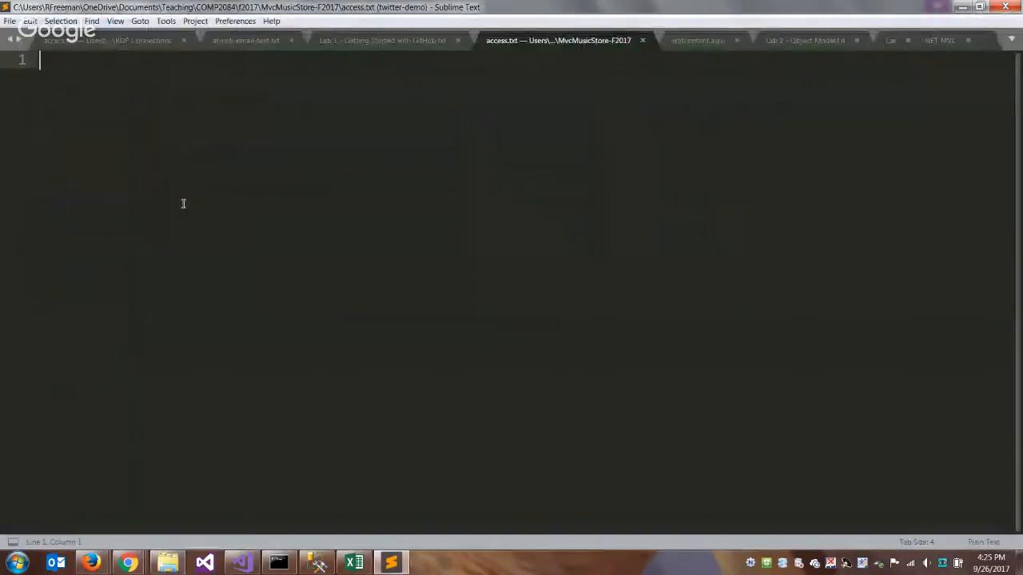
type("Azu")
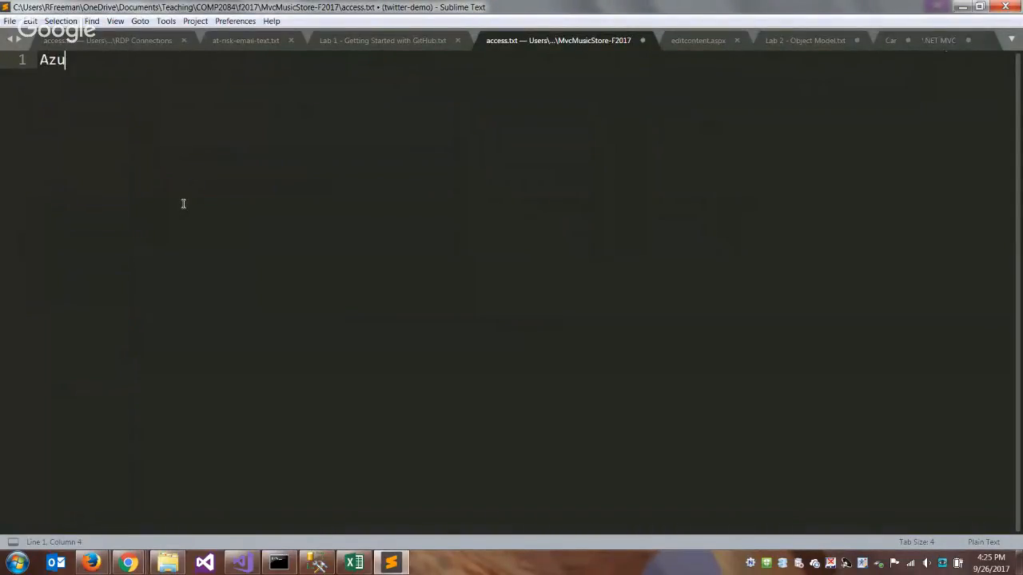
type("re SQL Server")
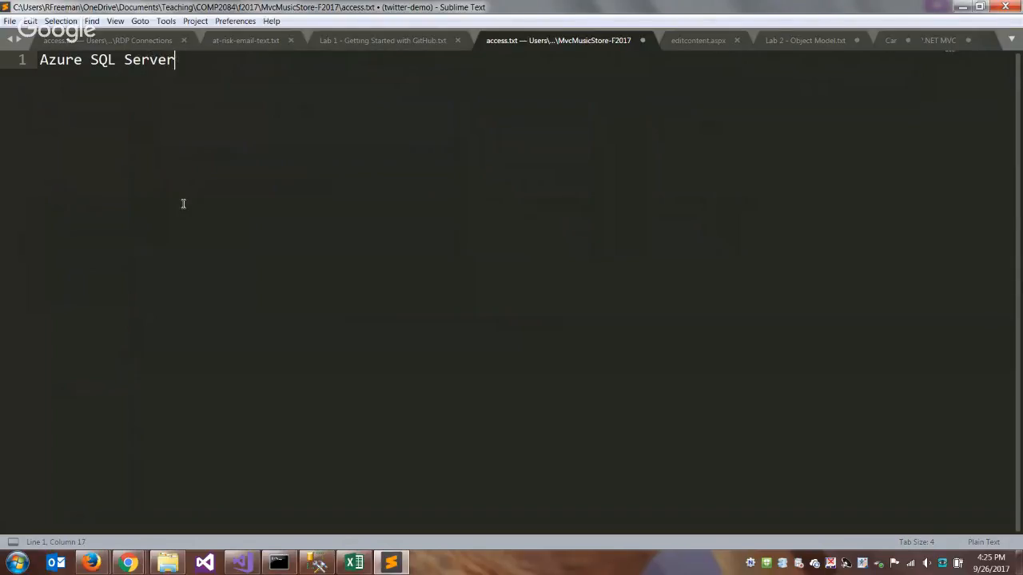
key("Return")
key("Return")
- Below the heading, add the labels Host:, Dbname:, Un: and Pw: on separate lines
type("hOST")
key("BackSpace")
key("BackSpace")
key("BackSpace")
key("BackSpace")
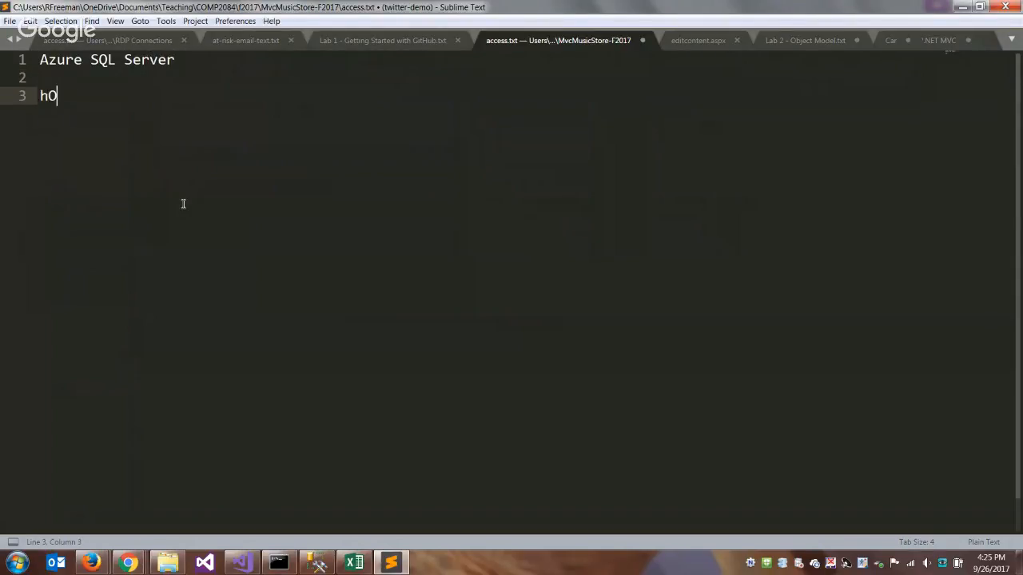
type("Host:")
key("Return")
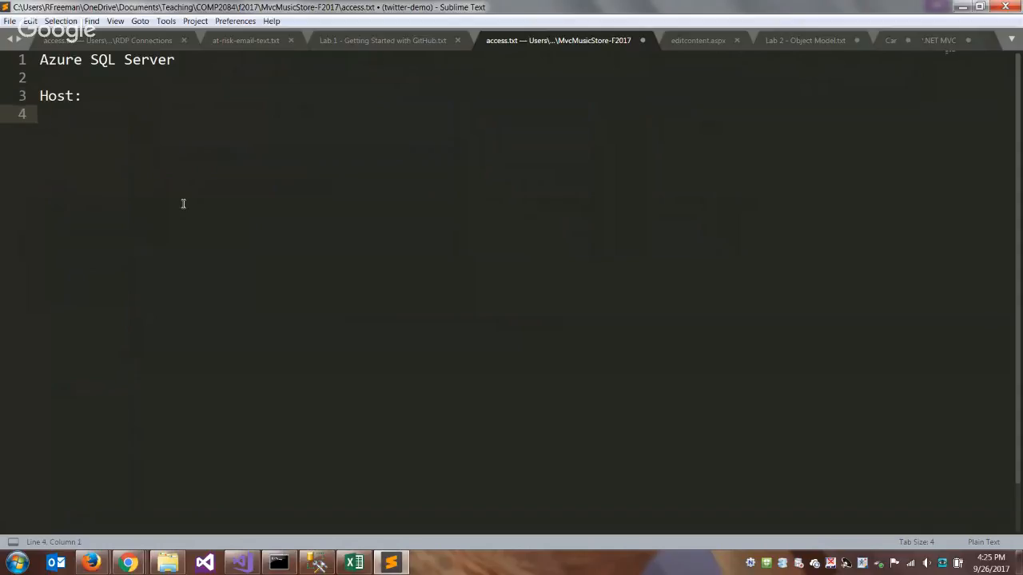
type("DbName")
key("BackSpace")
key("BackSpace")
key("BackSpace")
key("BackSpace")
type("name:")
key("Return")
type("Un:")
key("Return")
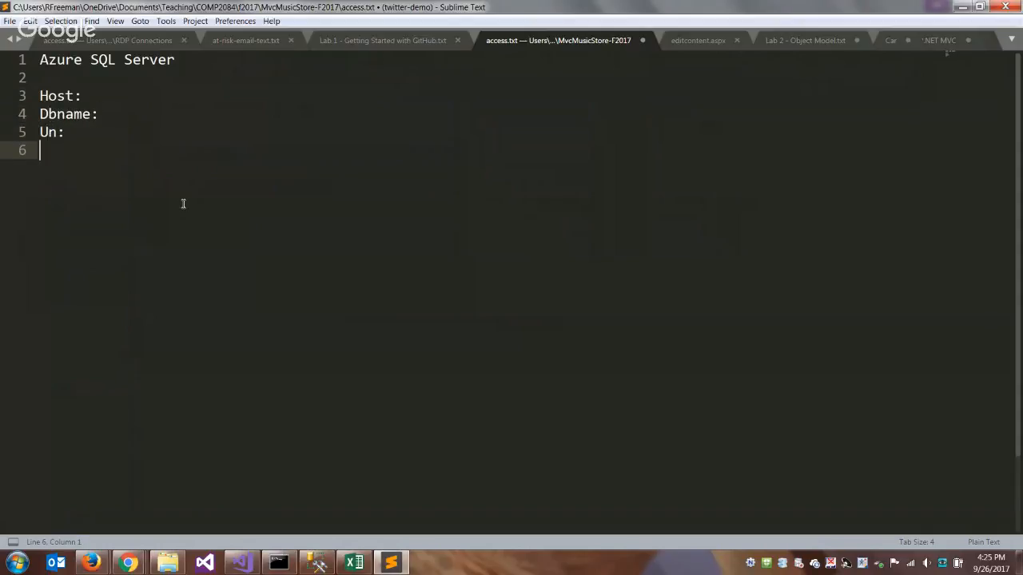
type("Pw:")
key("Up")
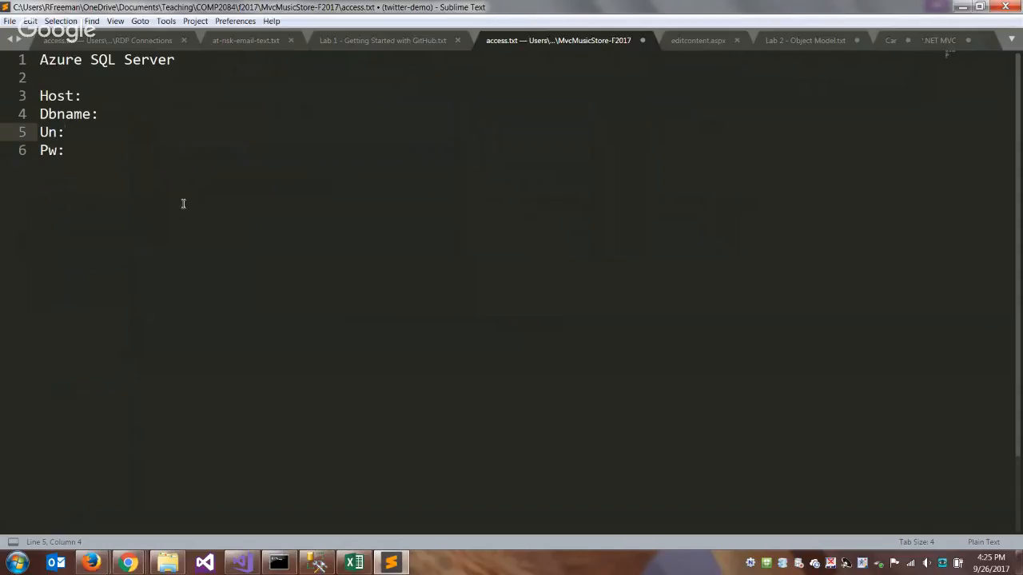
- Copy the server name from the Azure portal and complete the Host line in access.txt as comp2084-f2017.database.windows.net
left_click(150, 102)
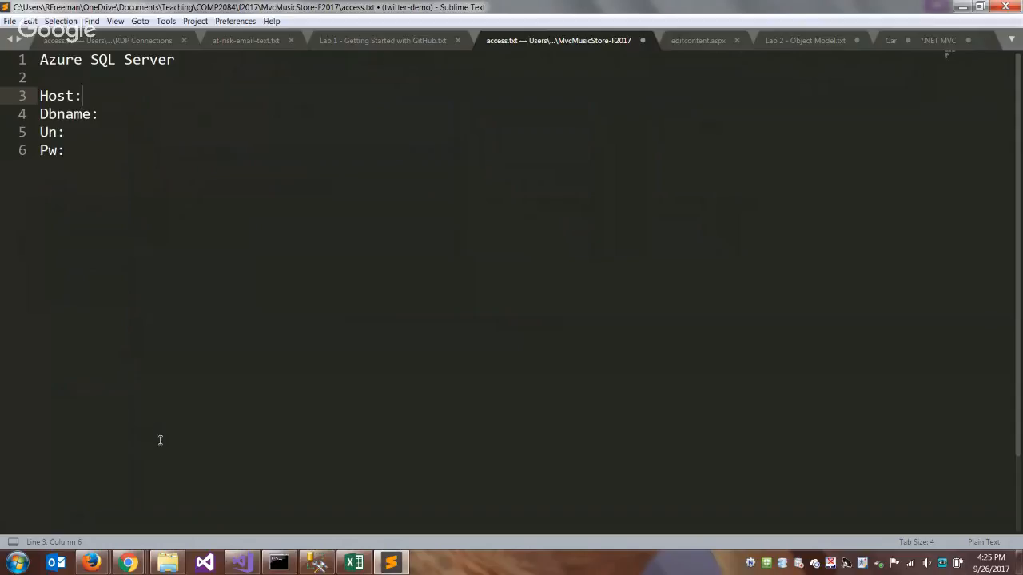
left_click(102, 554)
left_click(187, 497)
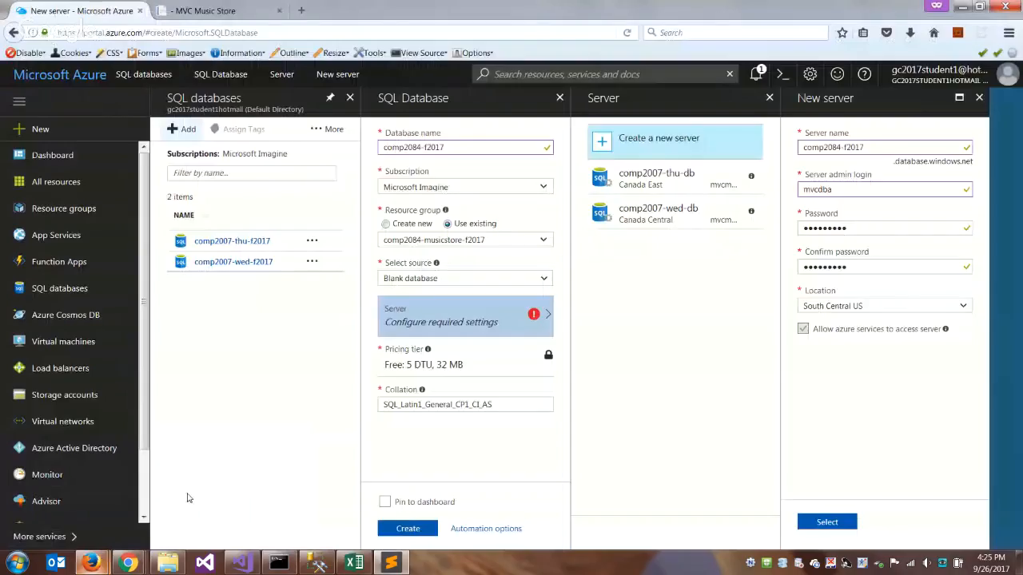
left_click_drag(870, 149, 767, 152)
key("ctrl+c")
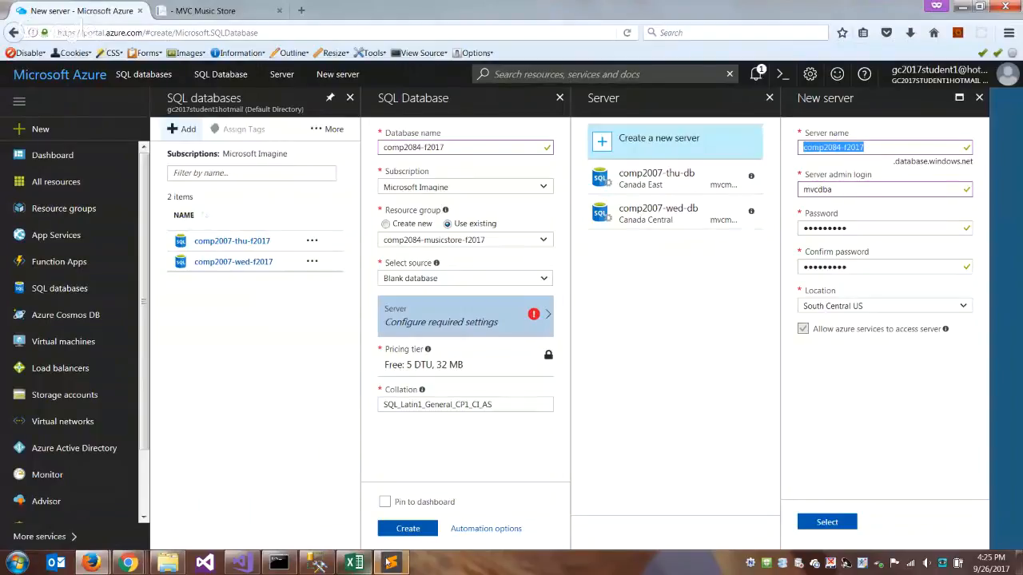
left_click(391, 563)
key("ctrl+v")
type(".data")
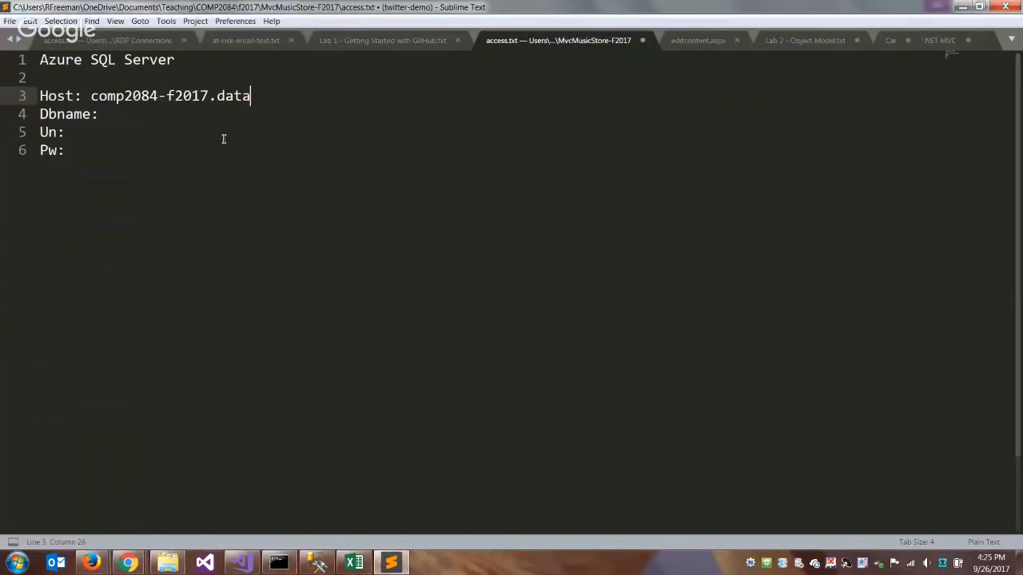
type("base.windows.net")
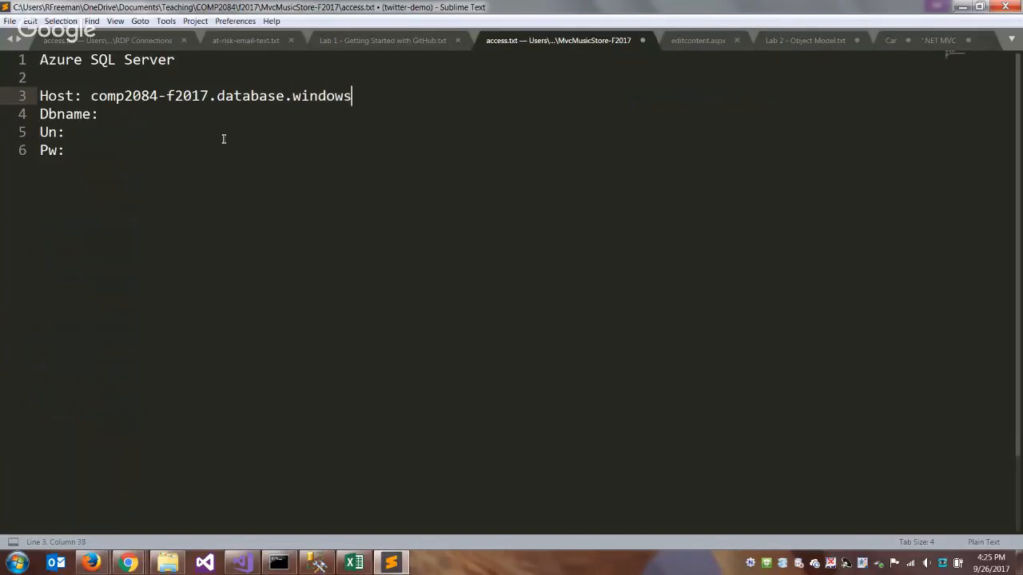
- Fill in Dbname as comp2084-f2017 and Un as mvcdba, checking the admin login in the Azure portal
left_click(213, 112)
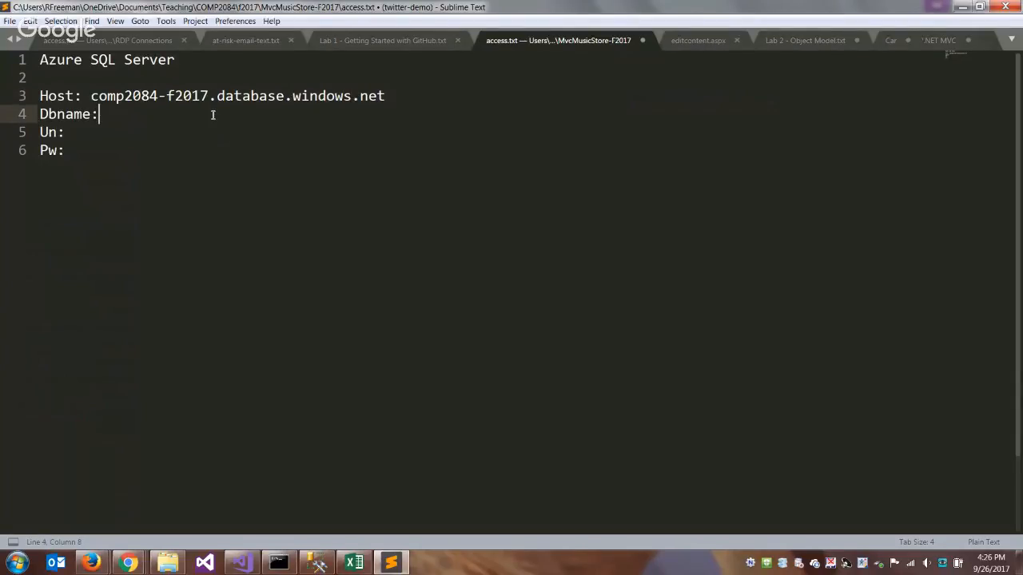
type("comp2084-f2017")
left_click(161, 131)
left_click(101, 565)
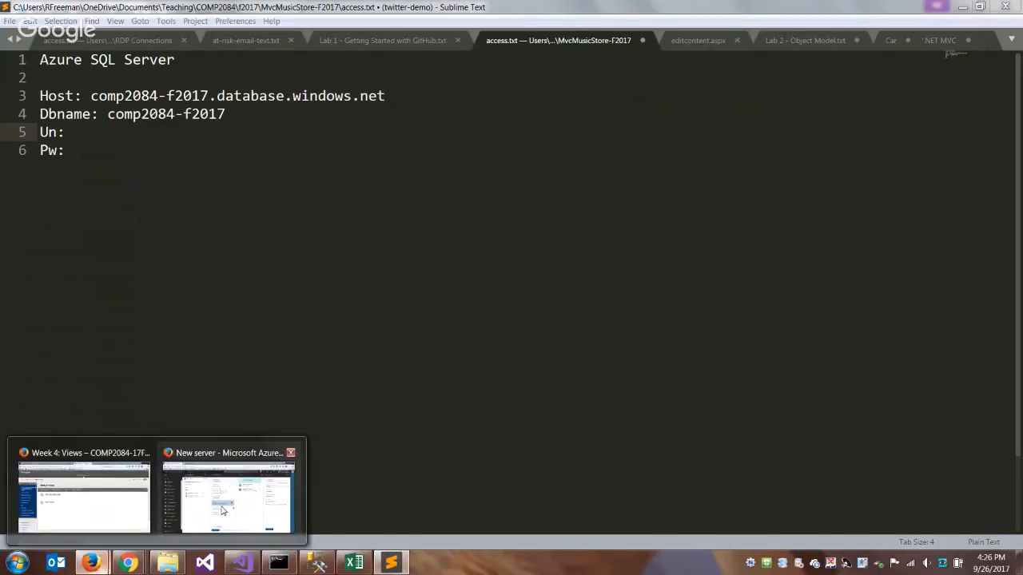
left_click(229, 487)
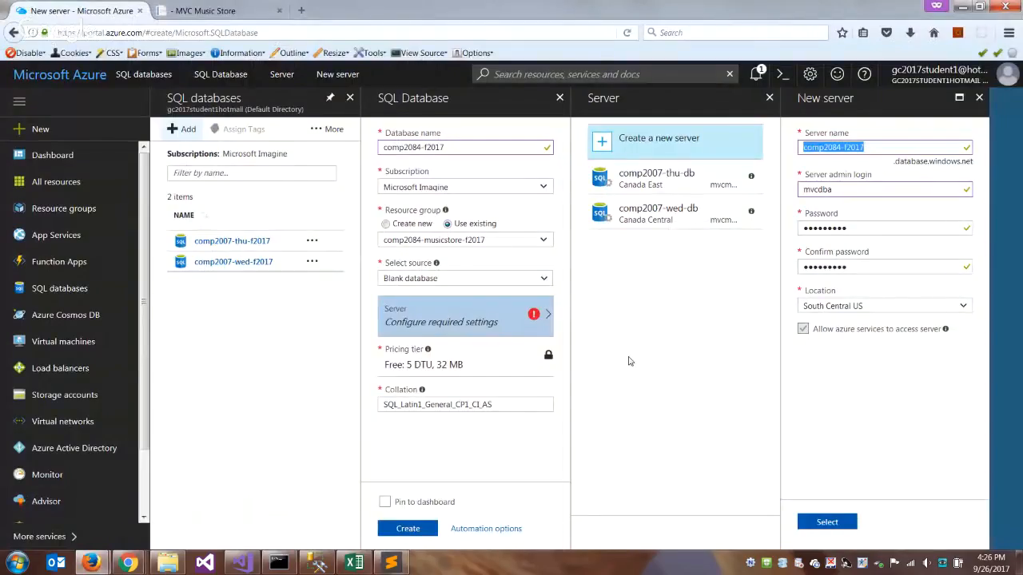
left_click(391, 564)
type("mvcdba")
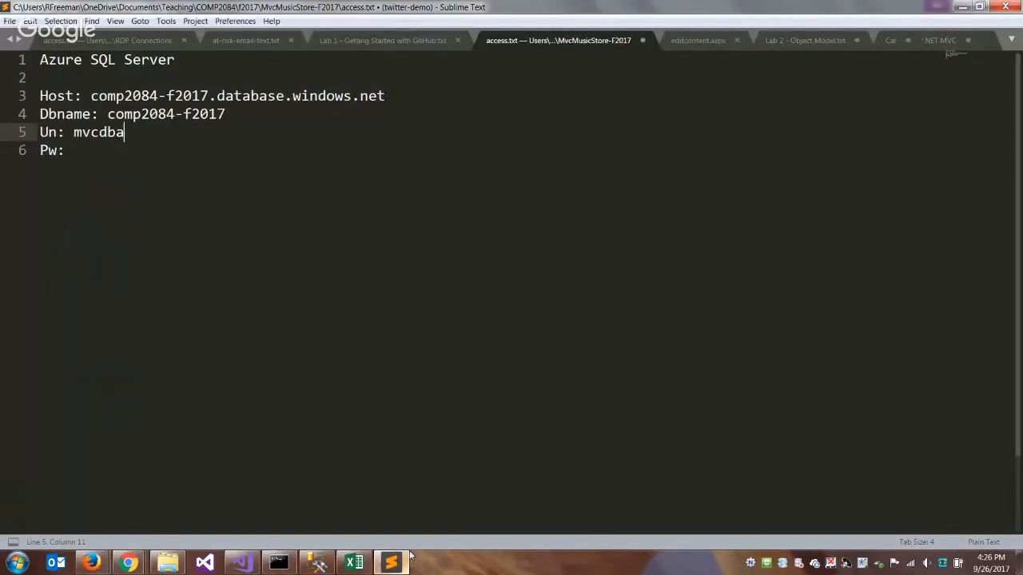
- Enter the admin password on the Pw line and save access.txt
key("Down")
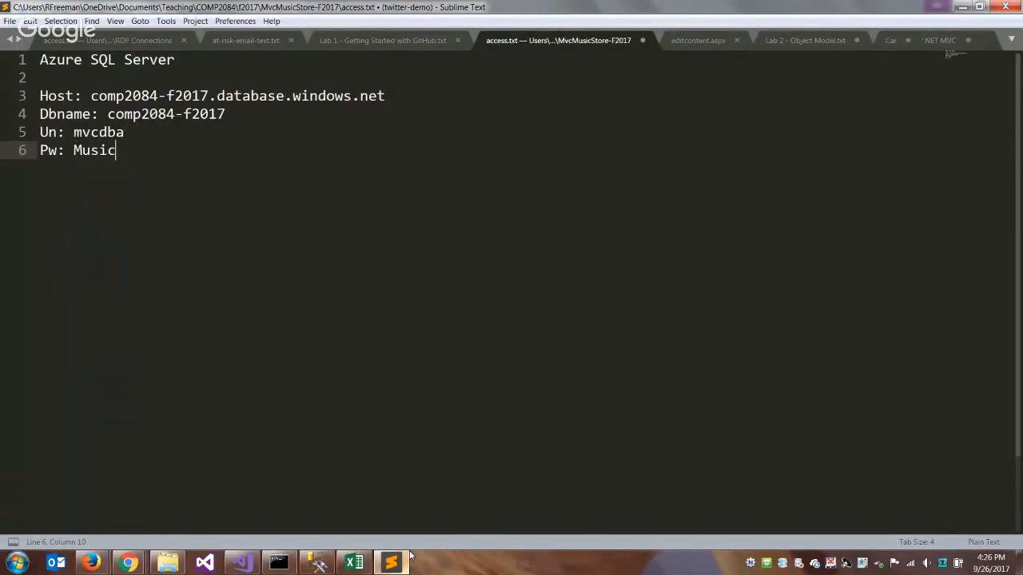
left_click(10, 21)
left_click(46, 111)
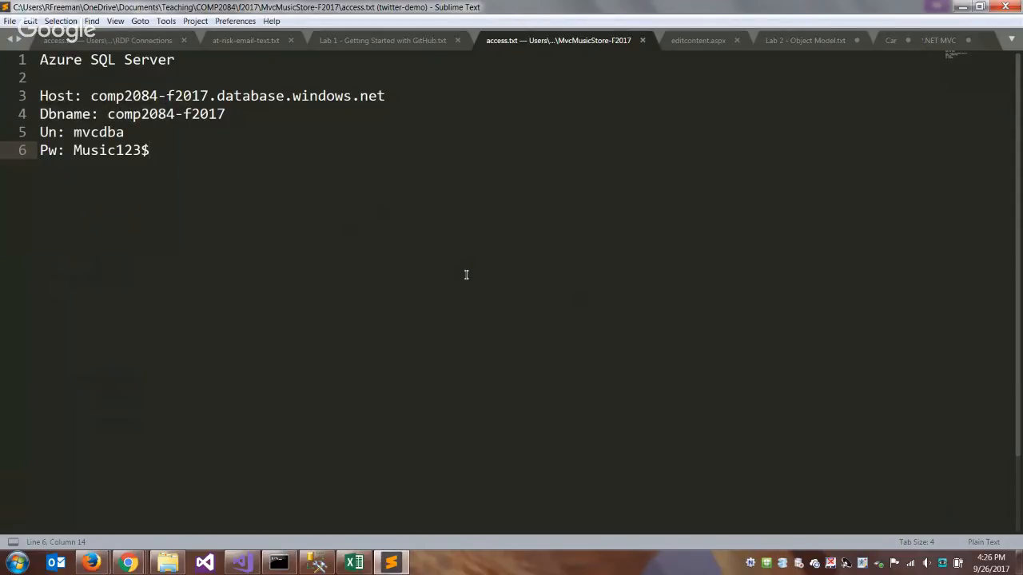
- Return to the Azure portal, accept the new server settings, and try to create the comp2084-f2017 database pinned to the dashboard
mouse_move(132, 561)
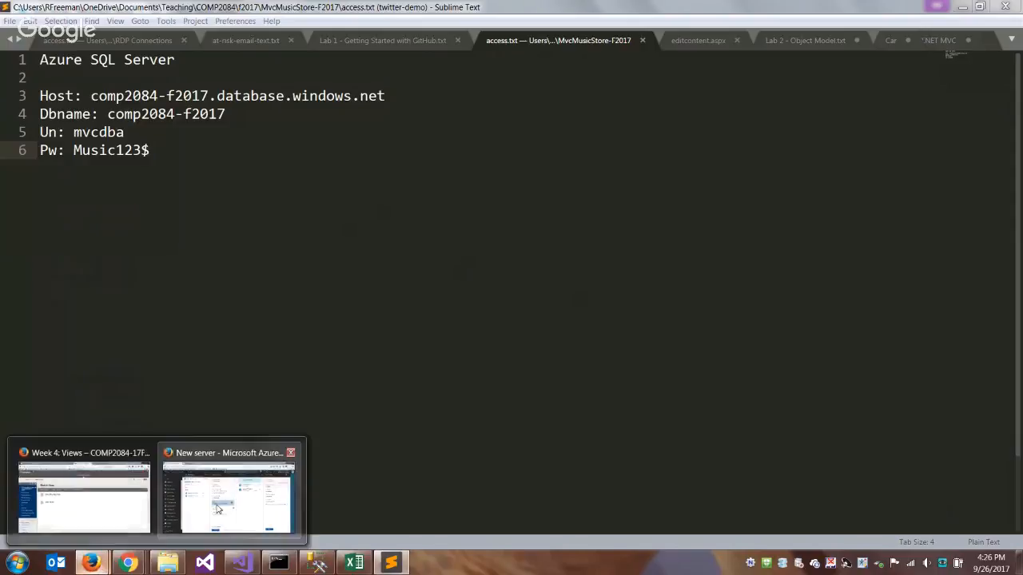
left_click(225, 502)
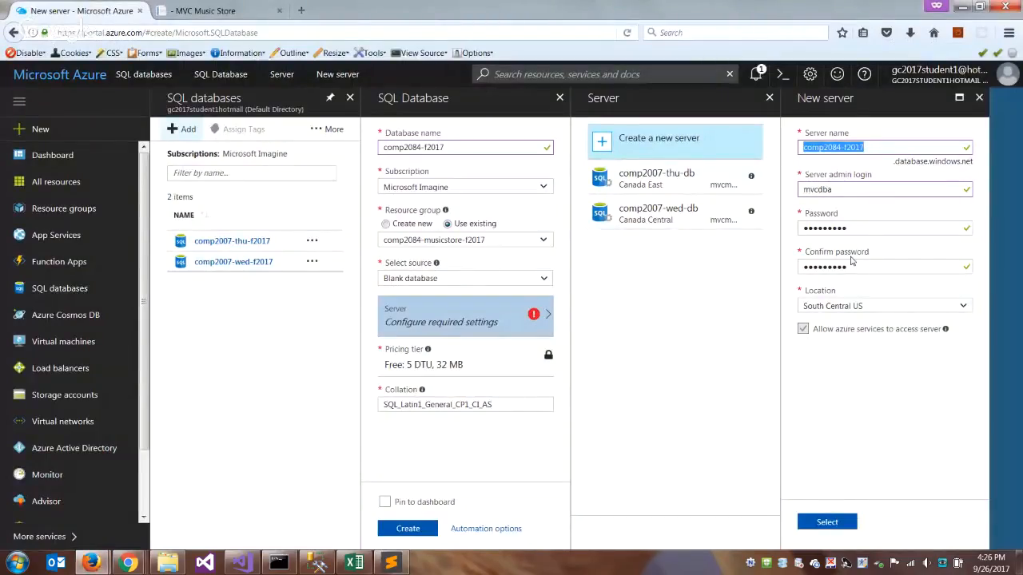
left_click(832, 523)
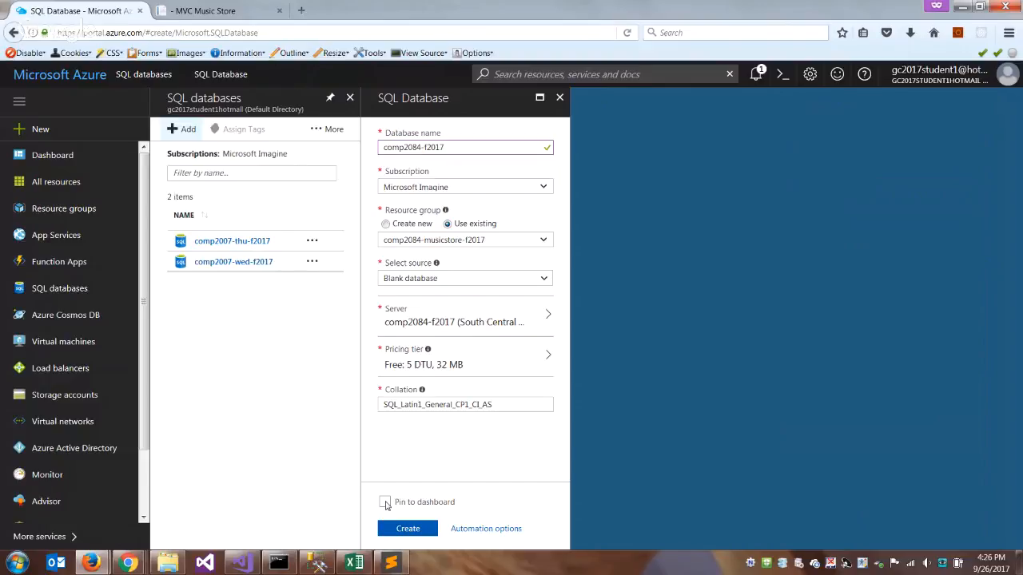
left_click(386, 502)
left_click(408, 528)
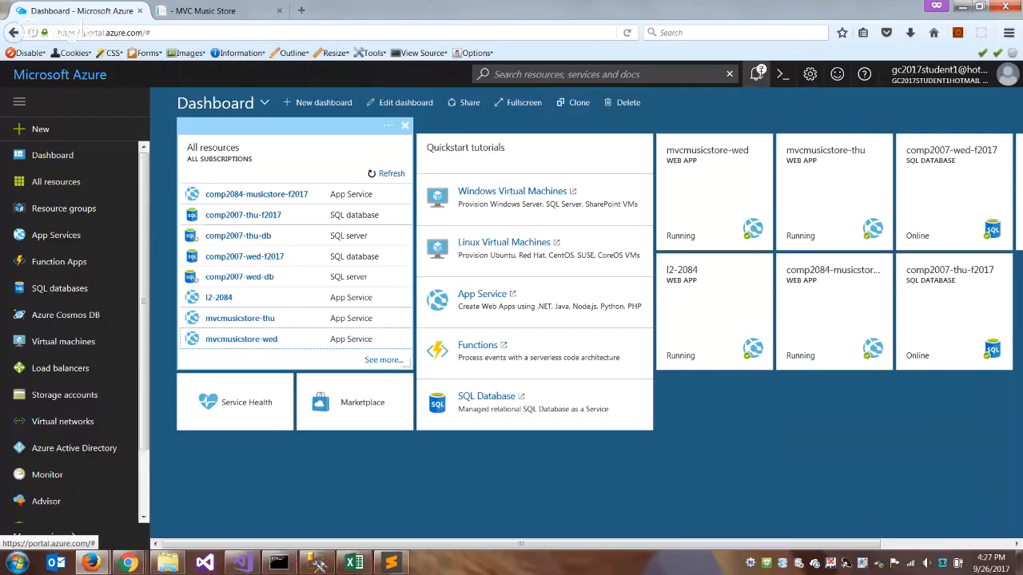
- Examine the failed deployment's notification, error details, inputs and the comp2084-f2017 server's operation details
left_click(757, 74)
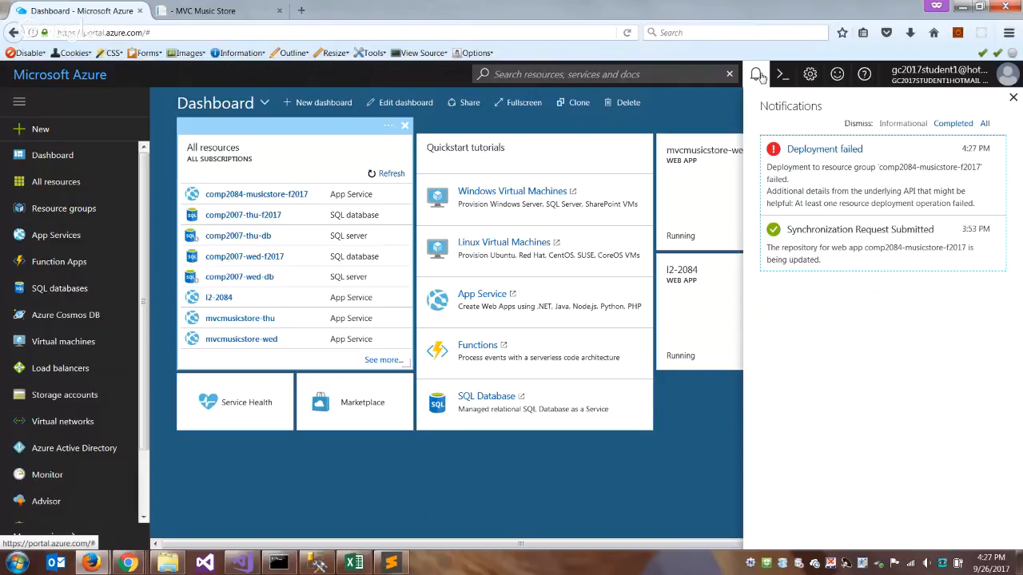
double_click(893, 194)
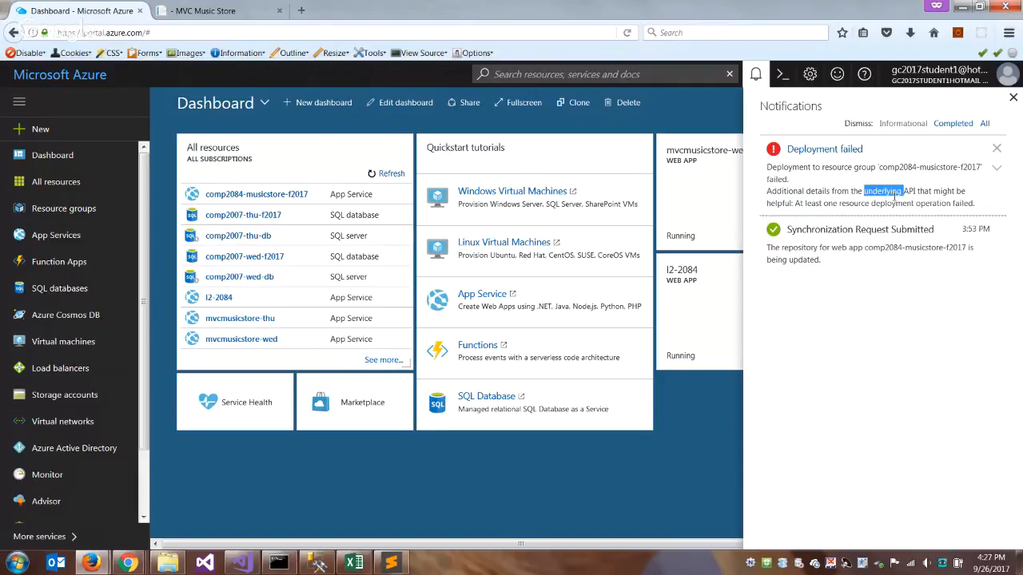
left_click(845, 152)
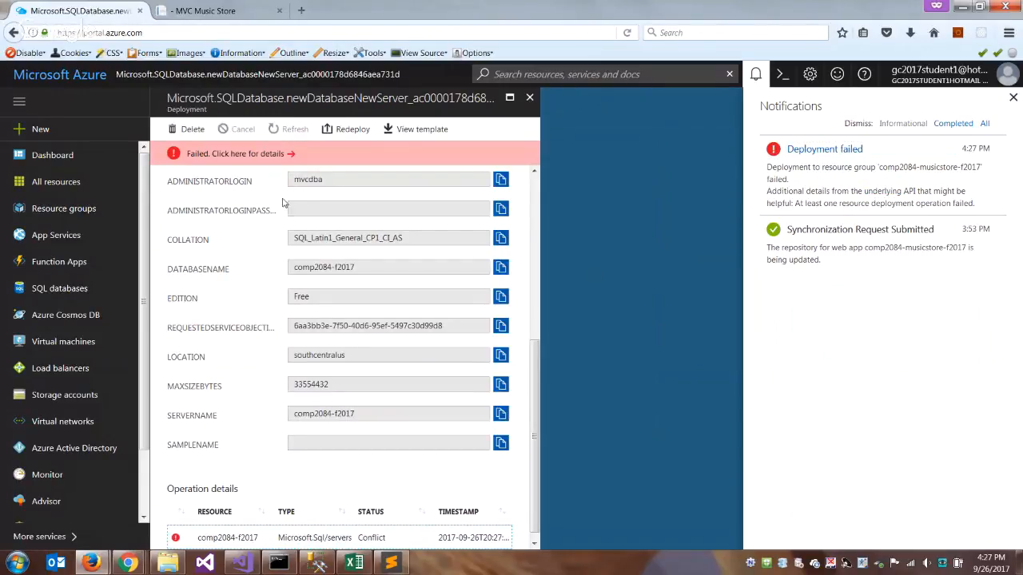
left_click(266, 156)
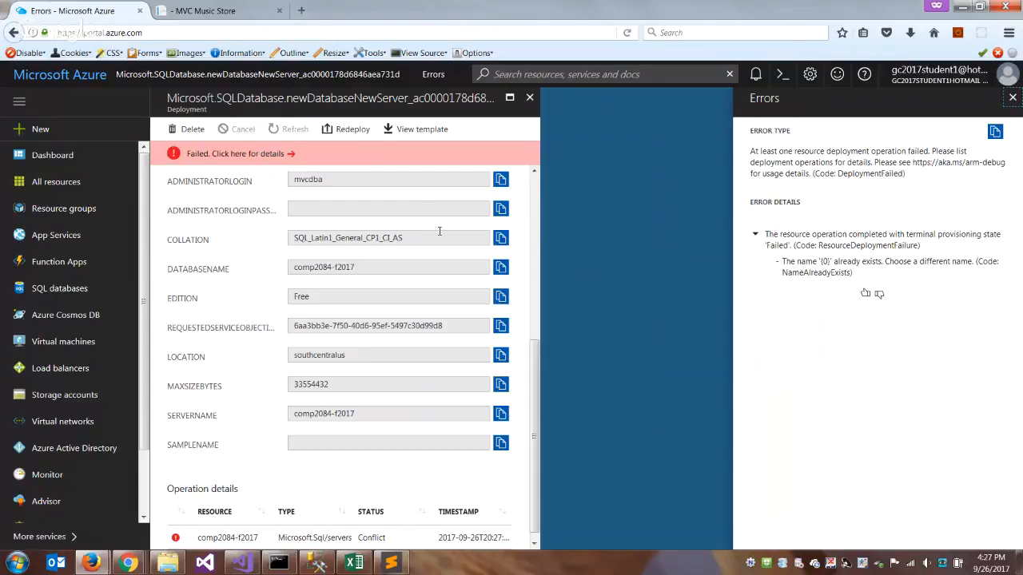
scroll(439, 232, "down", 1)
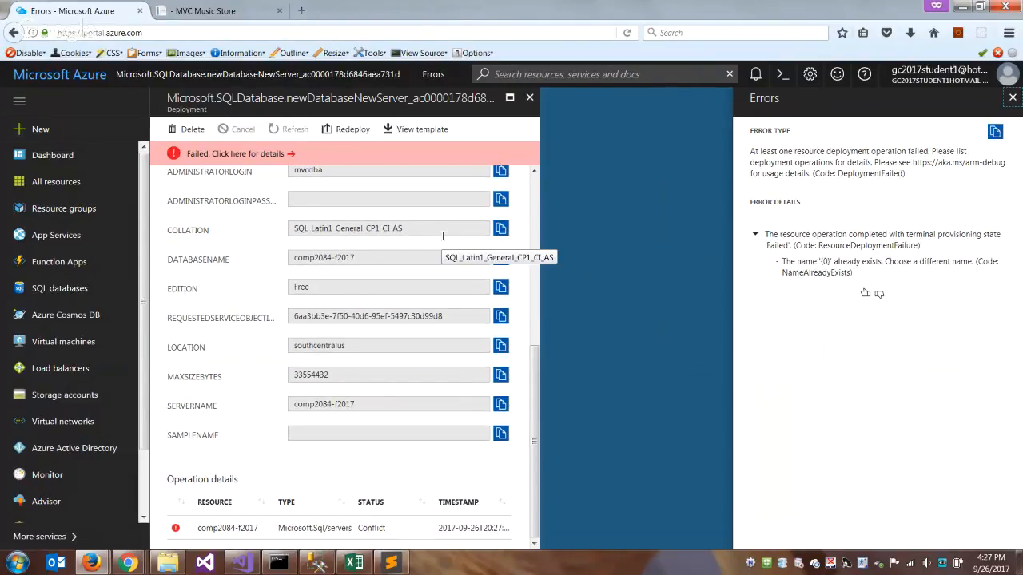
scroll(440, 235, "up", 5)
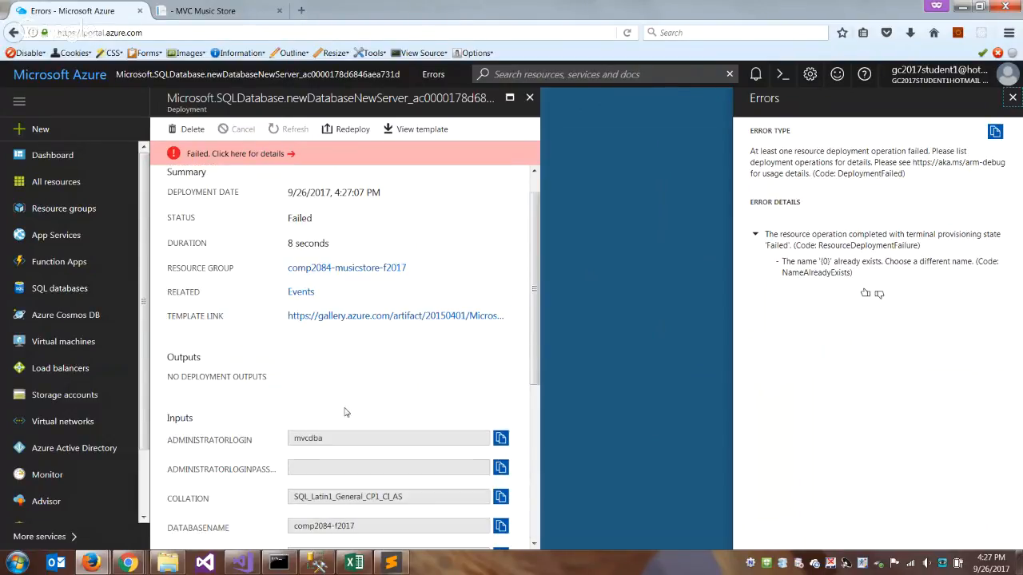
scroll(348, 384, "down", 5)
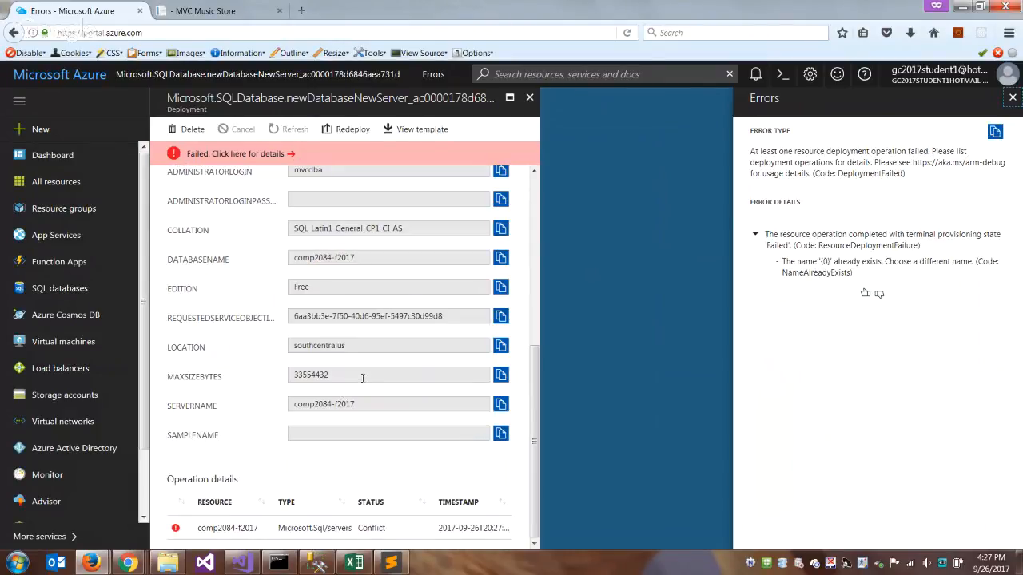
left_click(227, 528)
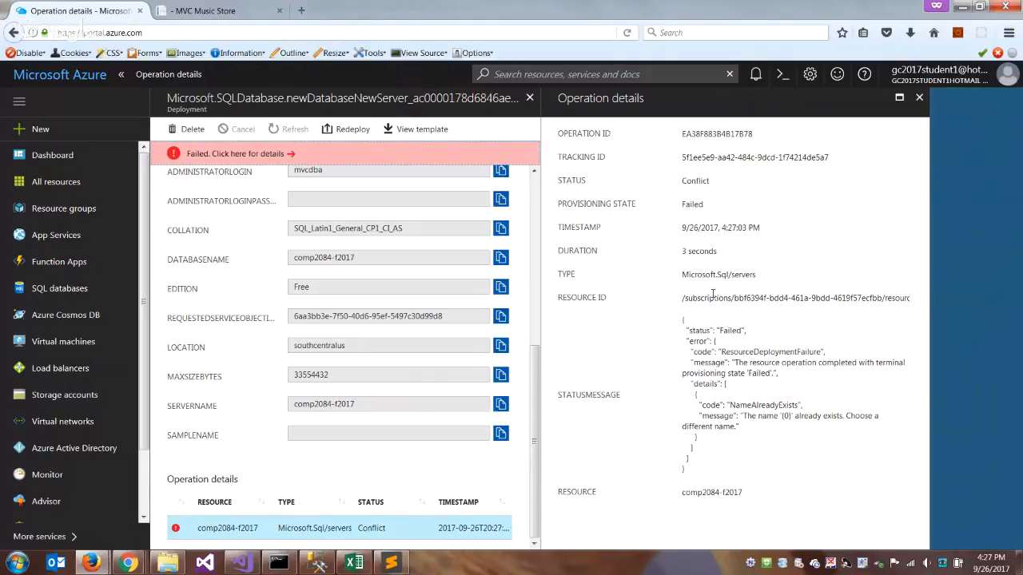
left_click(918, 99)
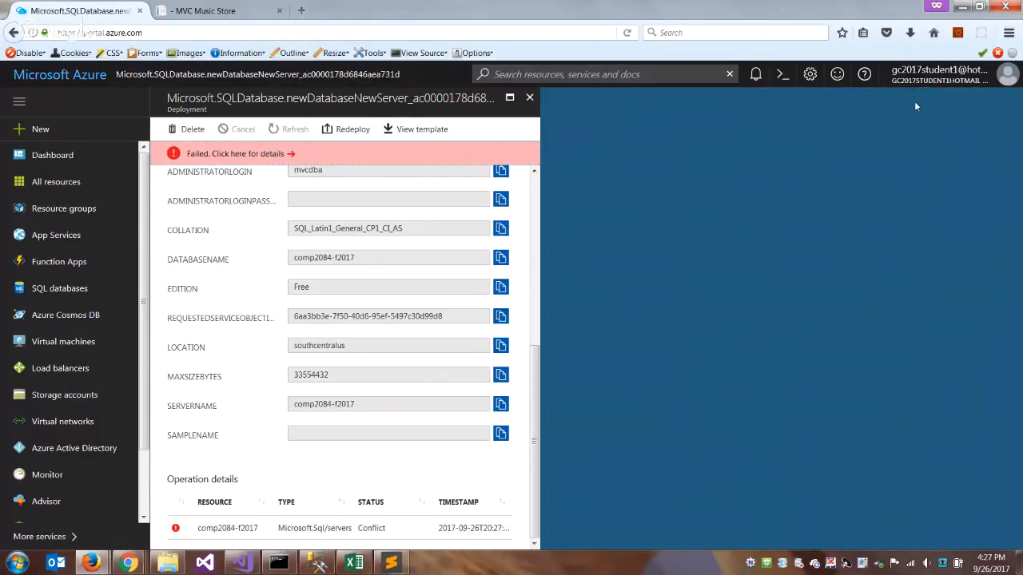
- Delete the failed SQL database deployment and check the deletion's progress in the notifications
left_click(188, 129)
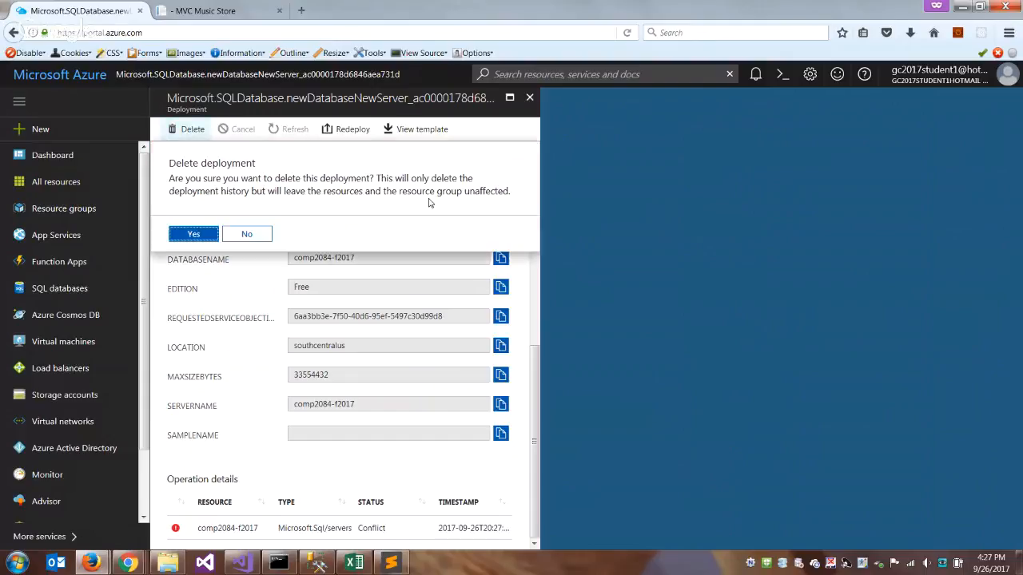
left_click(193, 233)
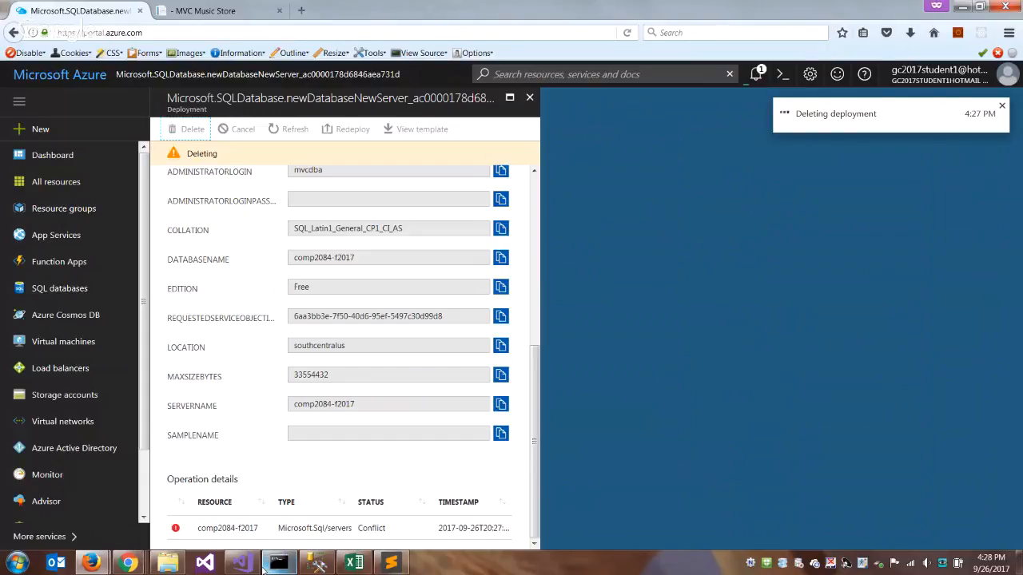
mouse_move(263, 569)
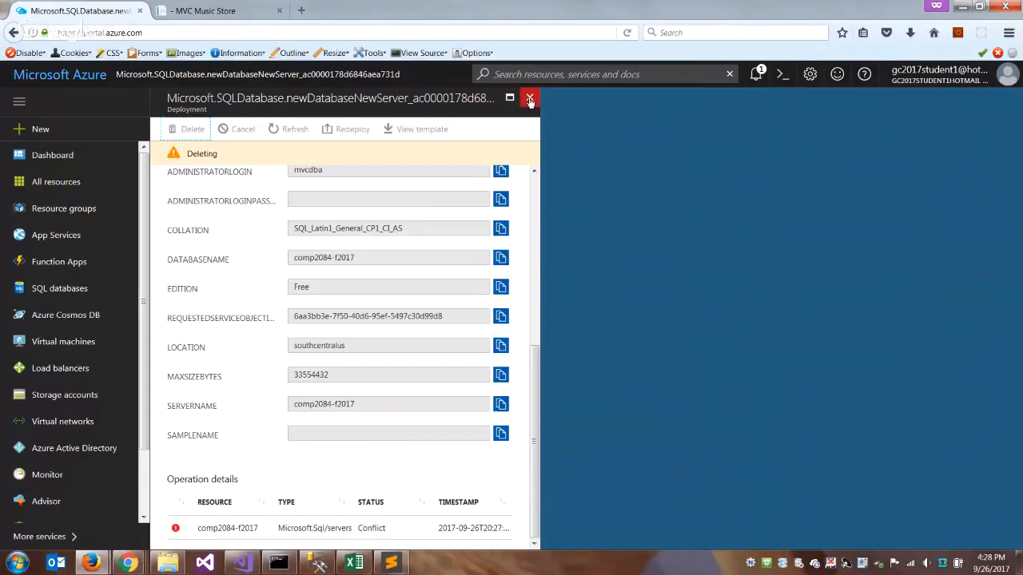
left_click(756, 73)
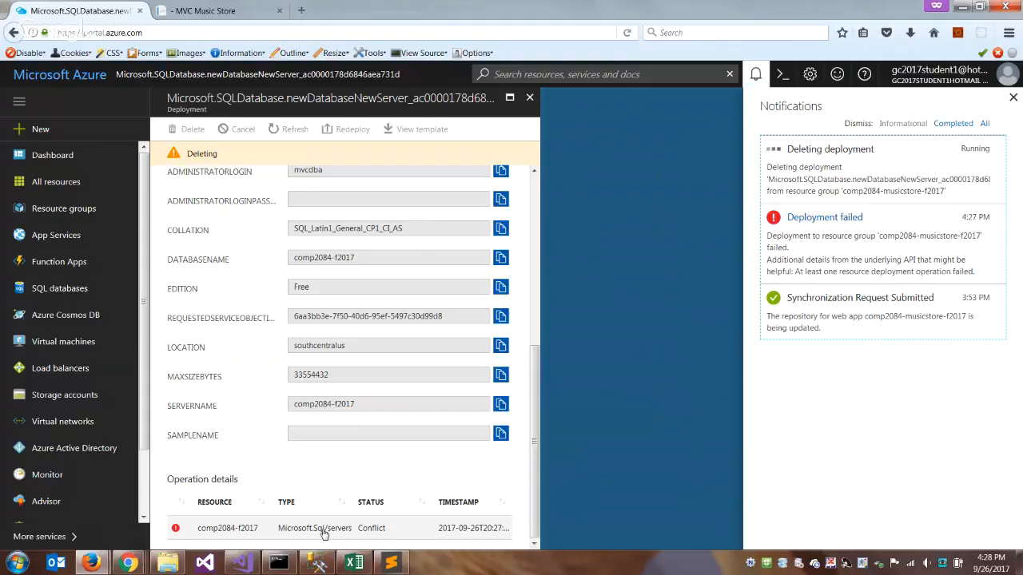
left_click(53, 291)
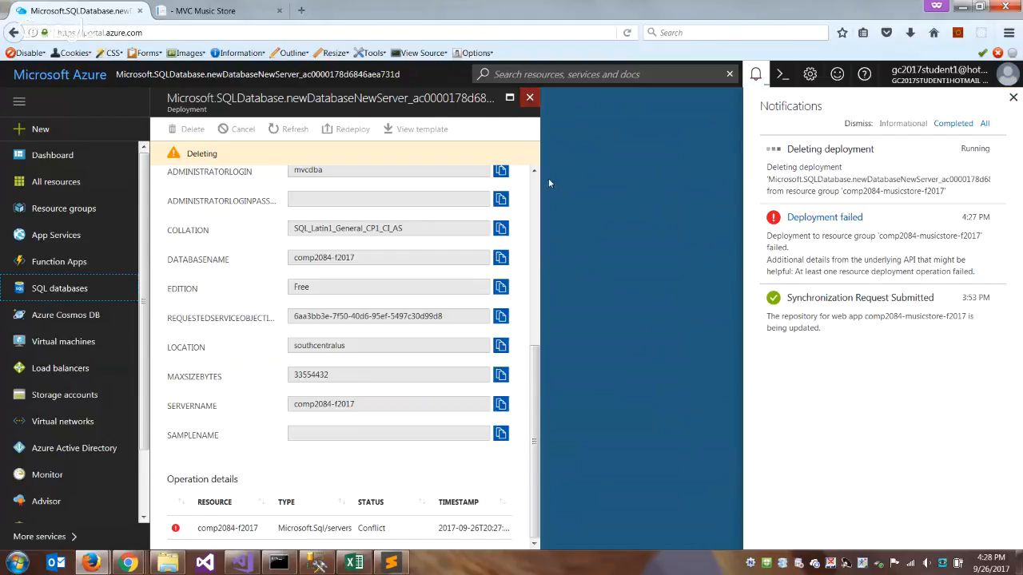
left_click_drag(530, 374, 533, 187)
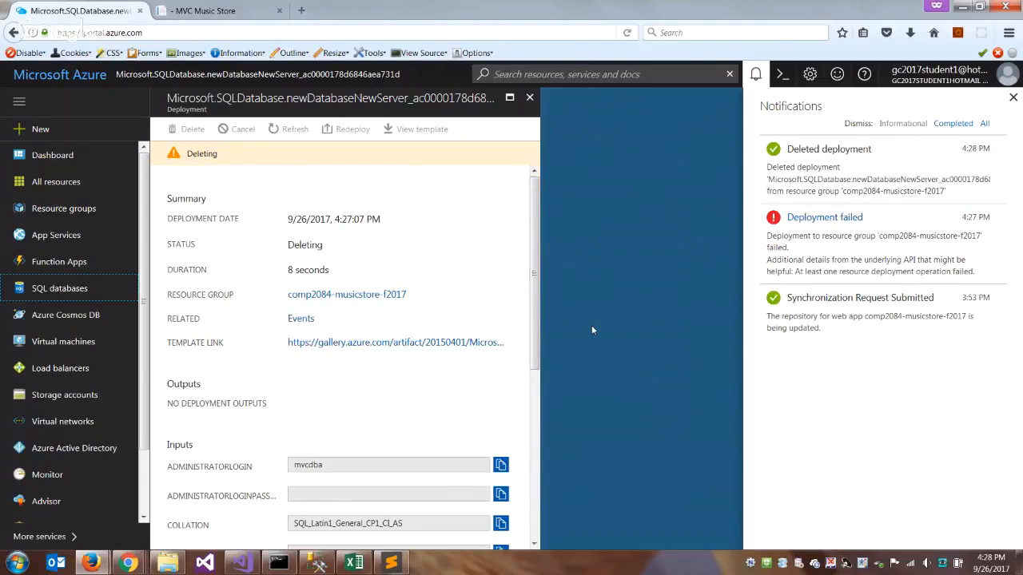
- Start a new SQL database named comp2084db and assign it to the existing resource group comp2084-musicstore-f2017
left_click(58, 294)
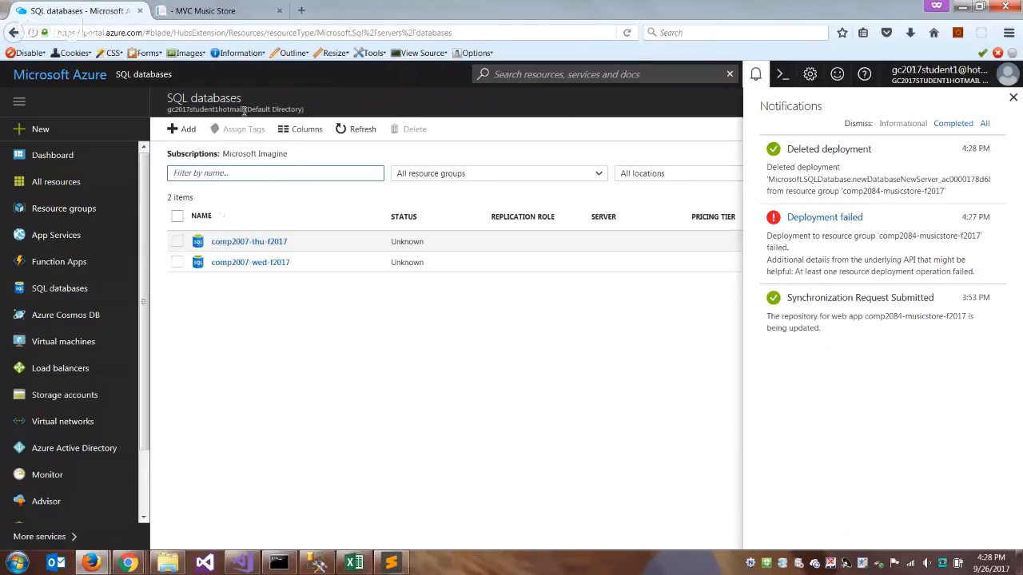
left_click(191, 128)
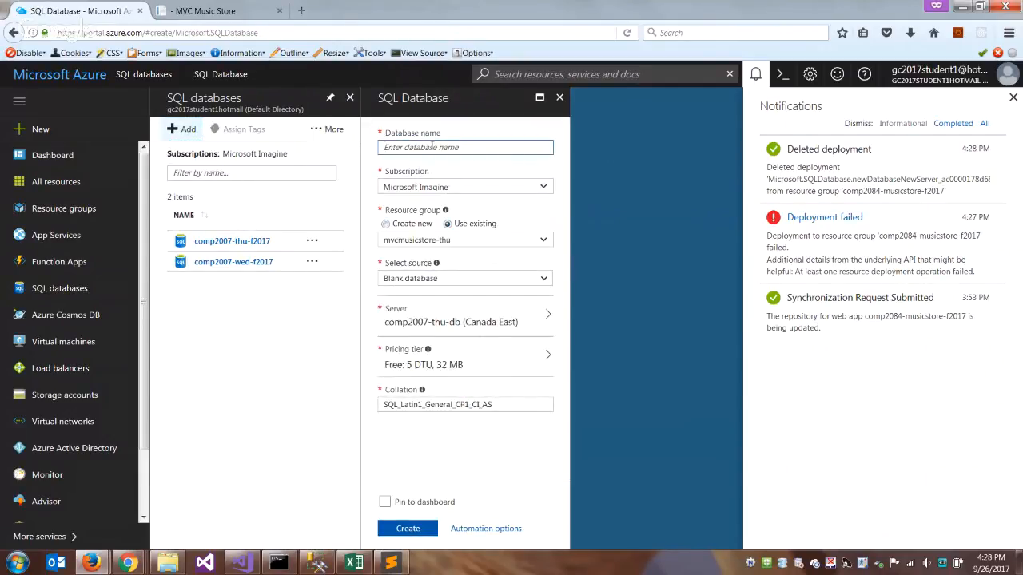
type("comp2084db")
left_click(543, 242)
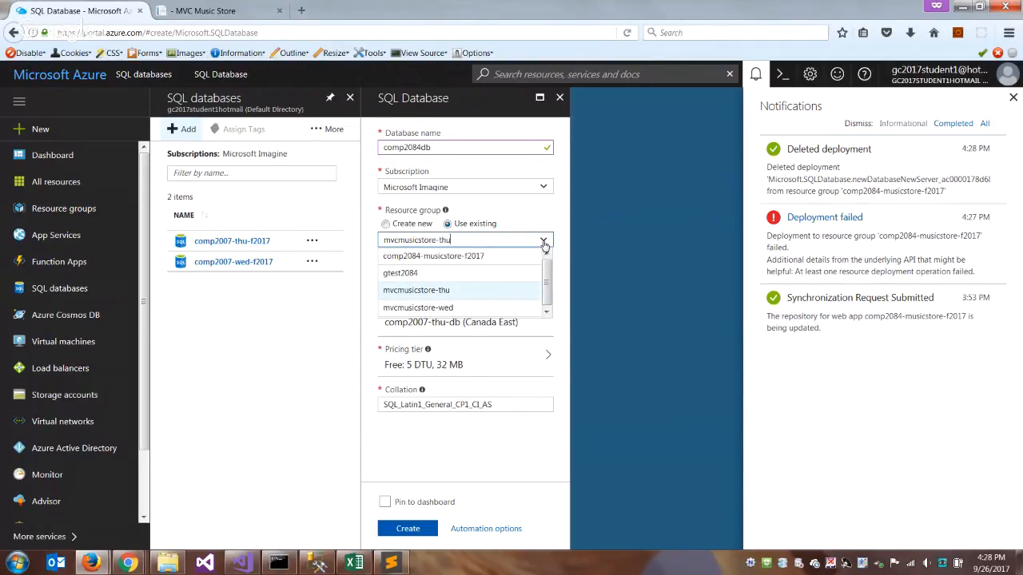
left_click(490, 260)
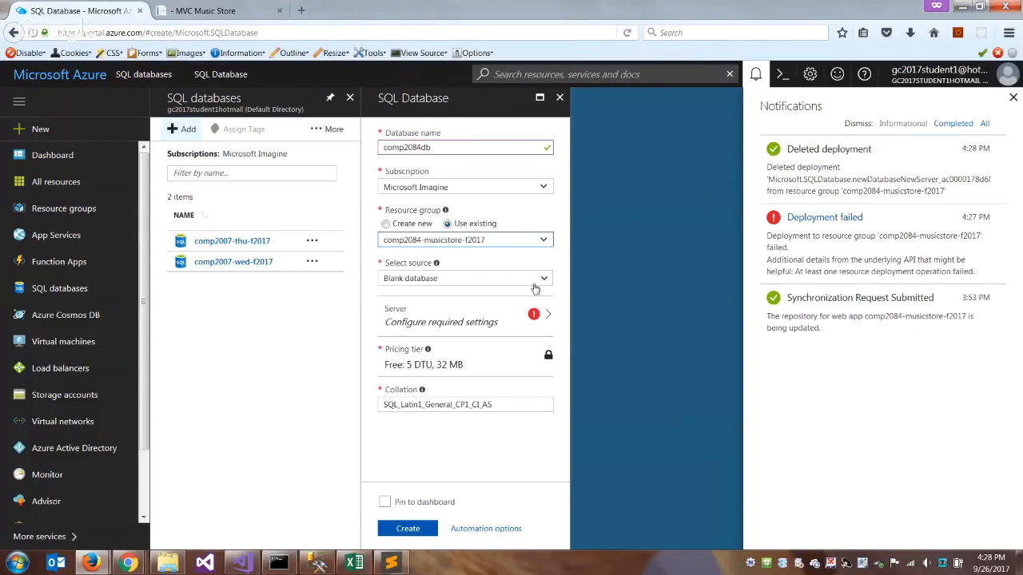
- Start configuring a new server for the comp2084db database and name it comp2084db-f2017
left_click(447, 324)
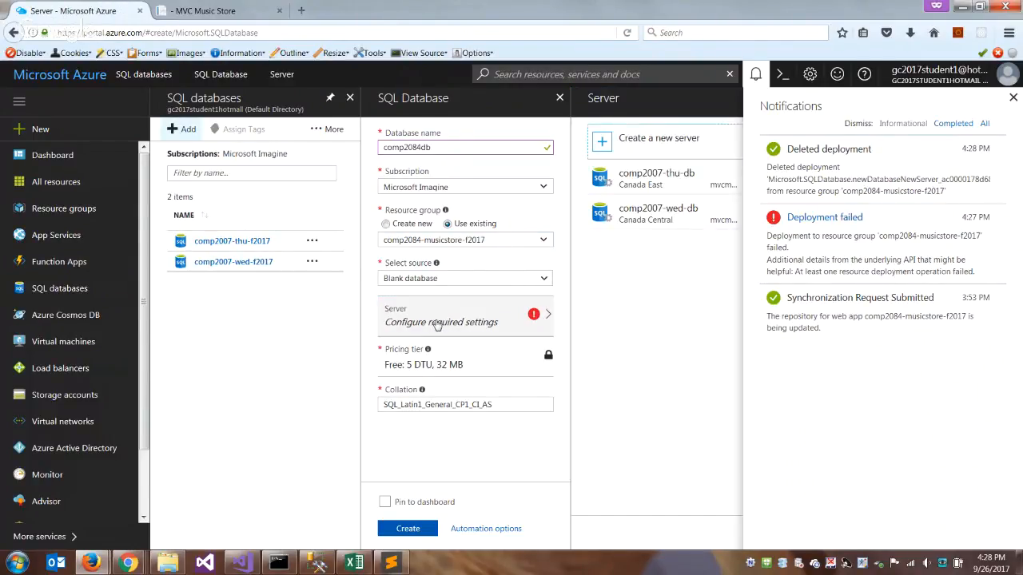
left_click(670, 141)
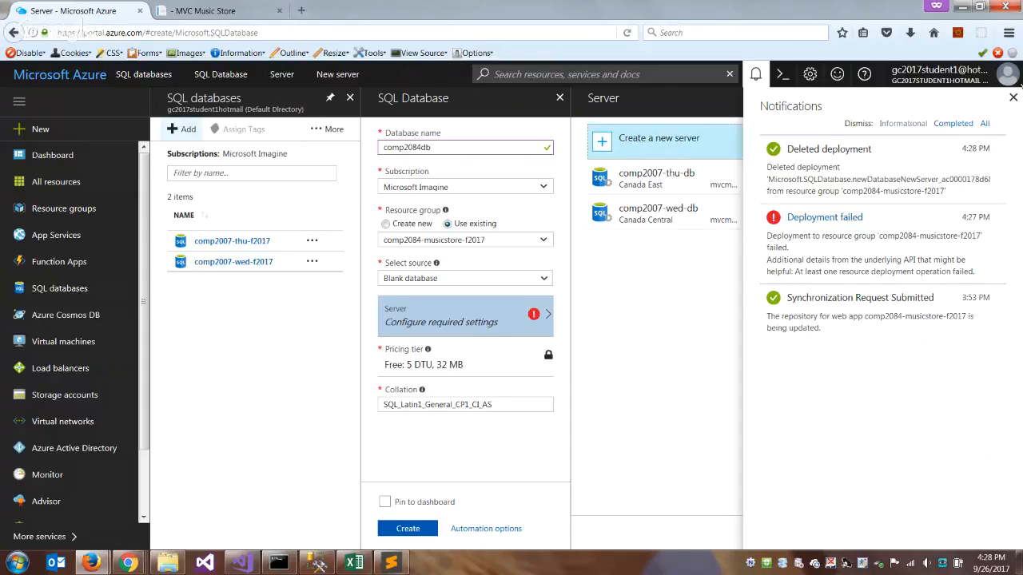
left_click(901, 149)
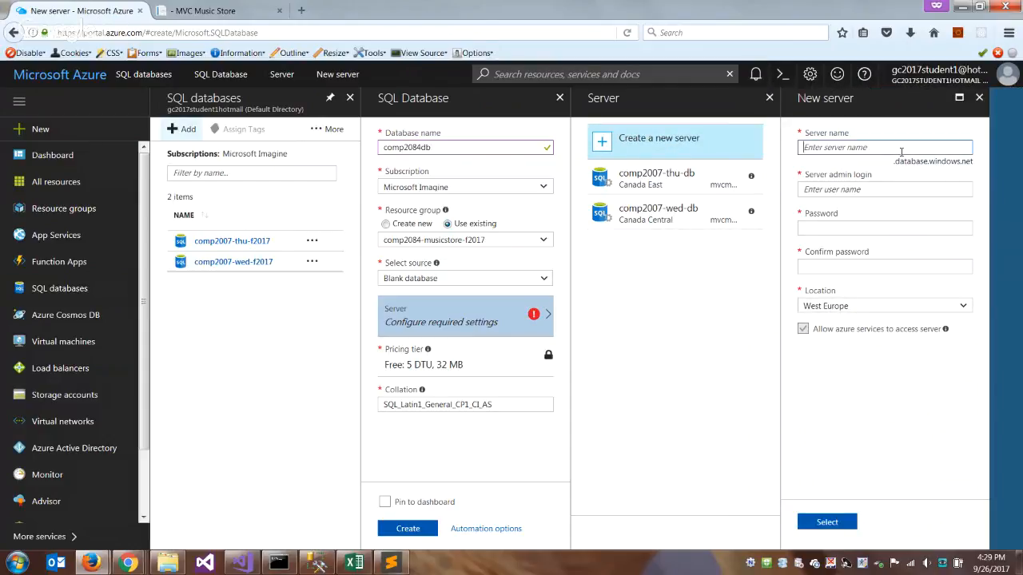
type("comp2084db")
left_click(873, 190)
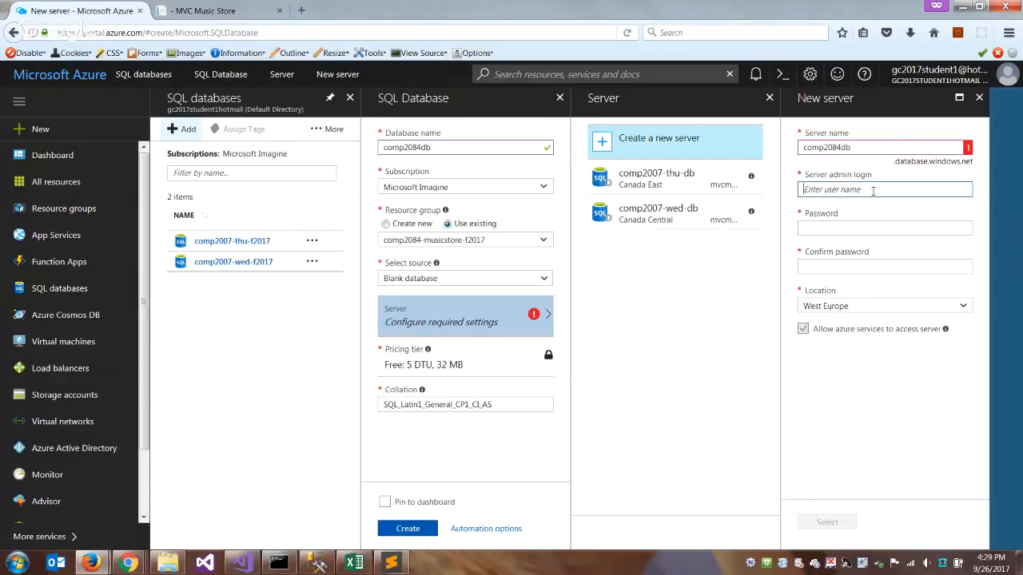
mouse_move(967, 149)
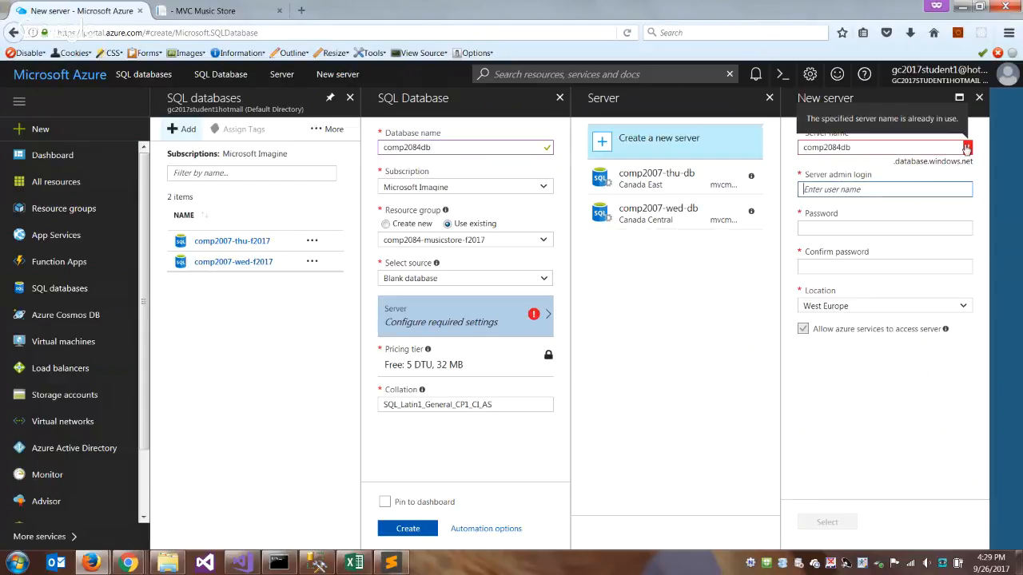
left_click(888, 150)
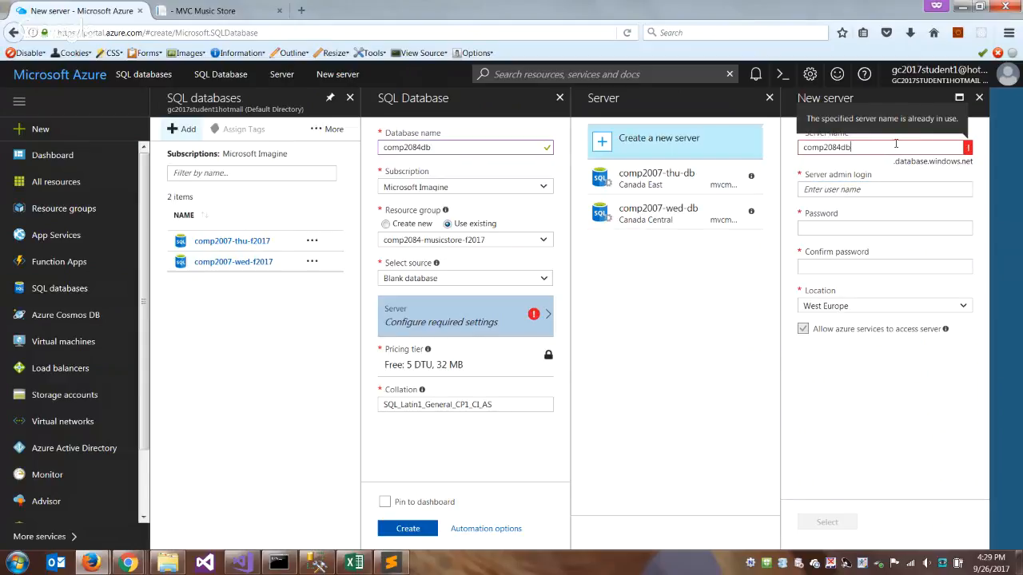
type("-f2017")
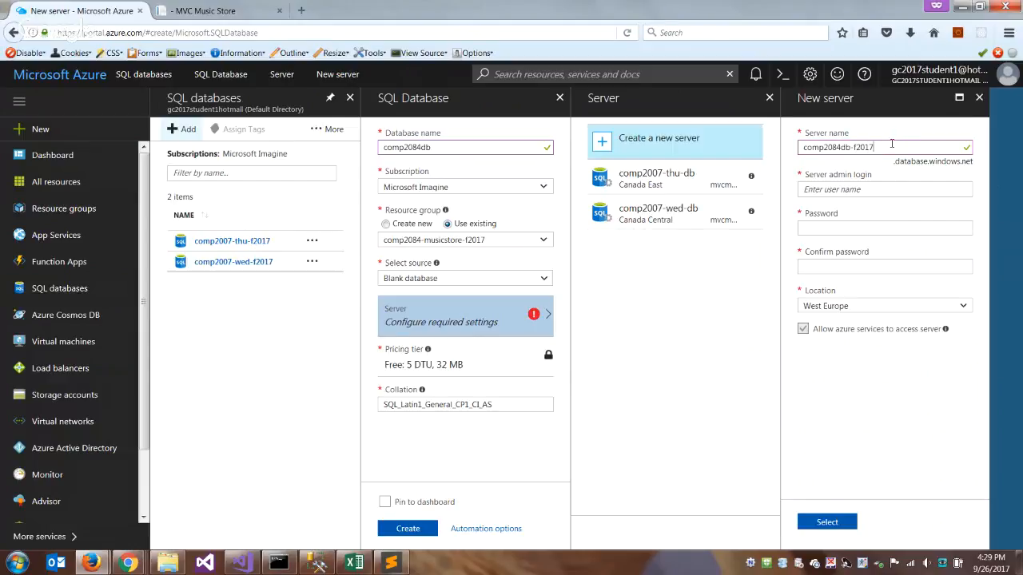
- In access.txt in Sublime Text, change the host to comp2084db-f2017.database.windows.net and the Dbname to comp2084db
left_click(390, 564)
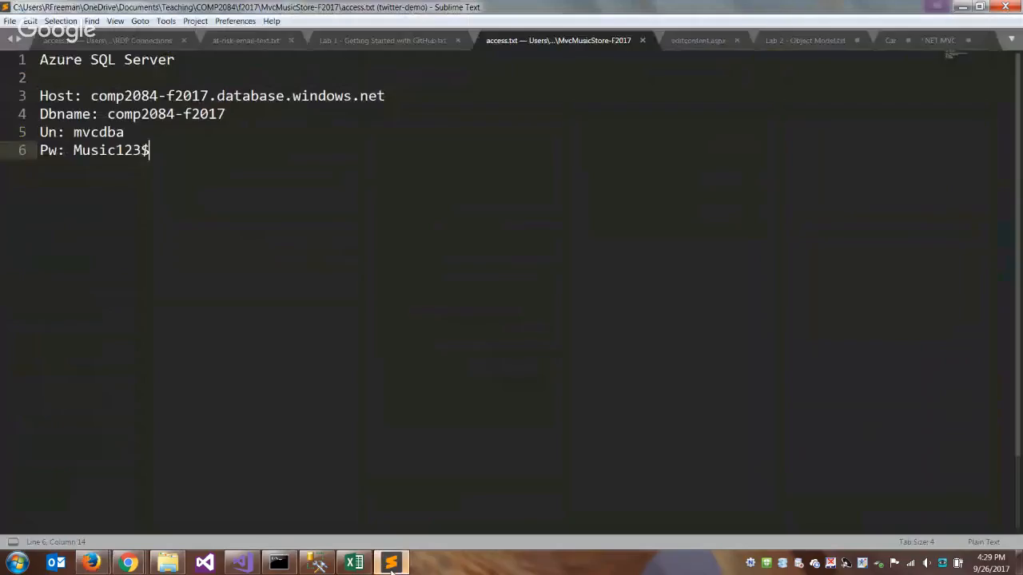
left_click_drag(108, 114, 228, 116)
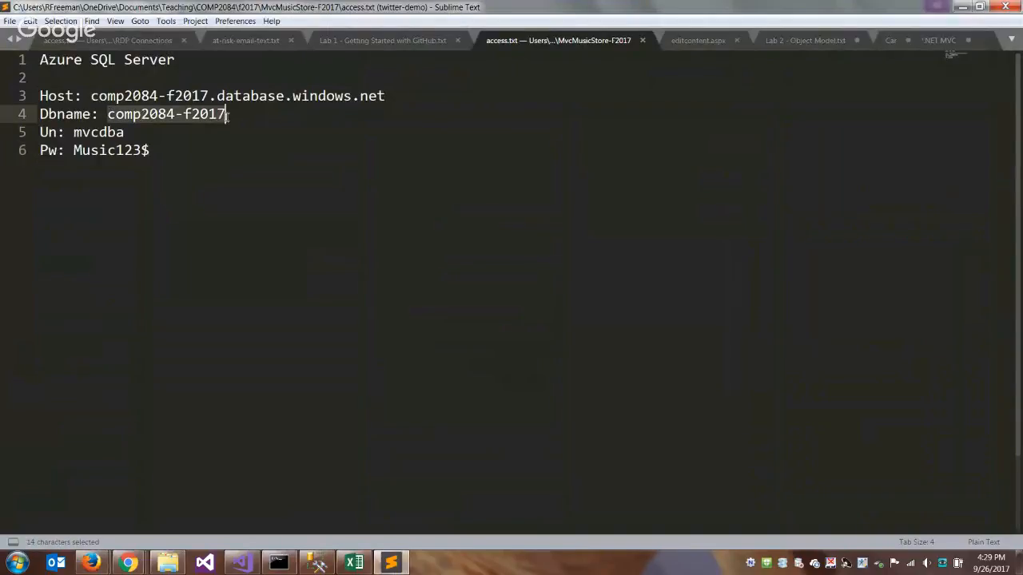
type("comp2084db-f2017")
left_click(90, 96)
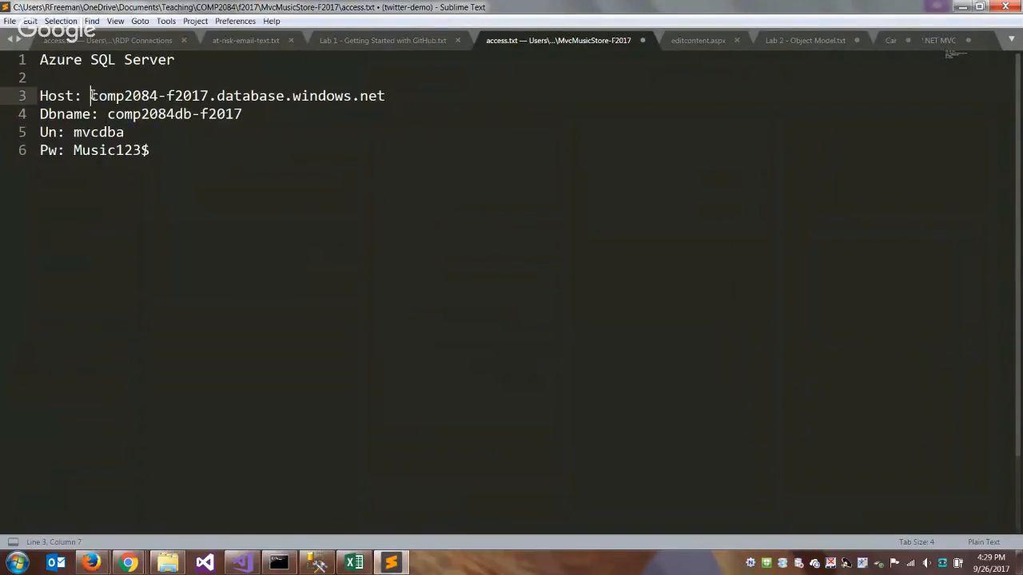
left_click_drag(90, 96, 195, 121)
type("comp2084db-f2017")
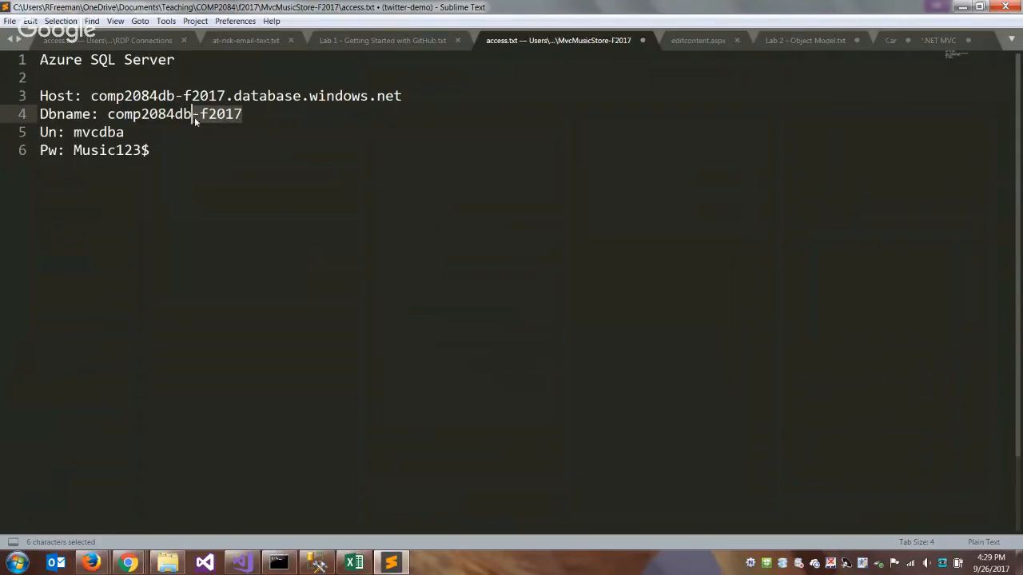
key("BackSpace")
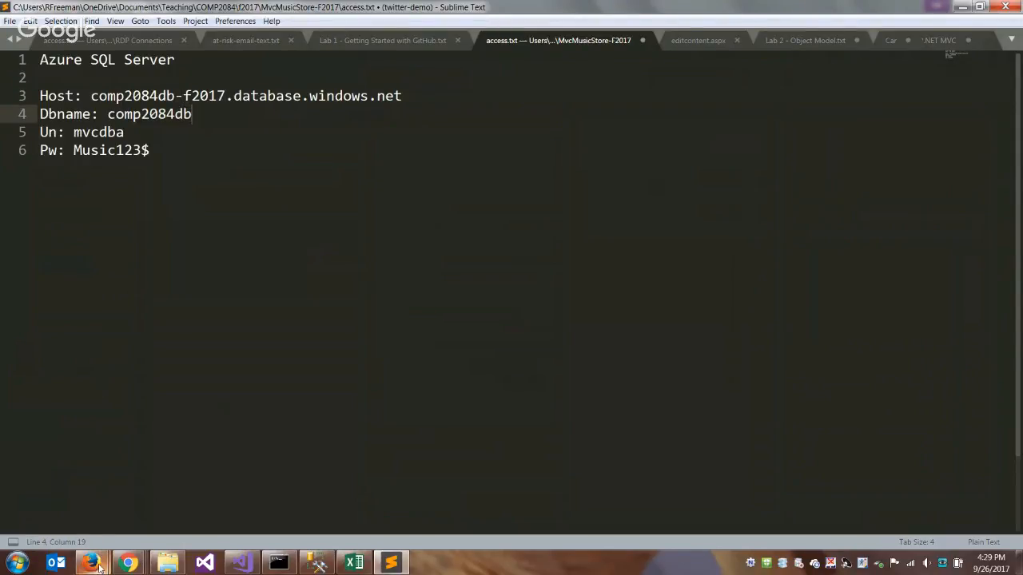
- Return to the Azure portal, set the server admin login to mvcdba, and enter and confirm the admin password
mouse_move(92, 564)
left_click(229, 495)
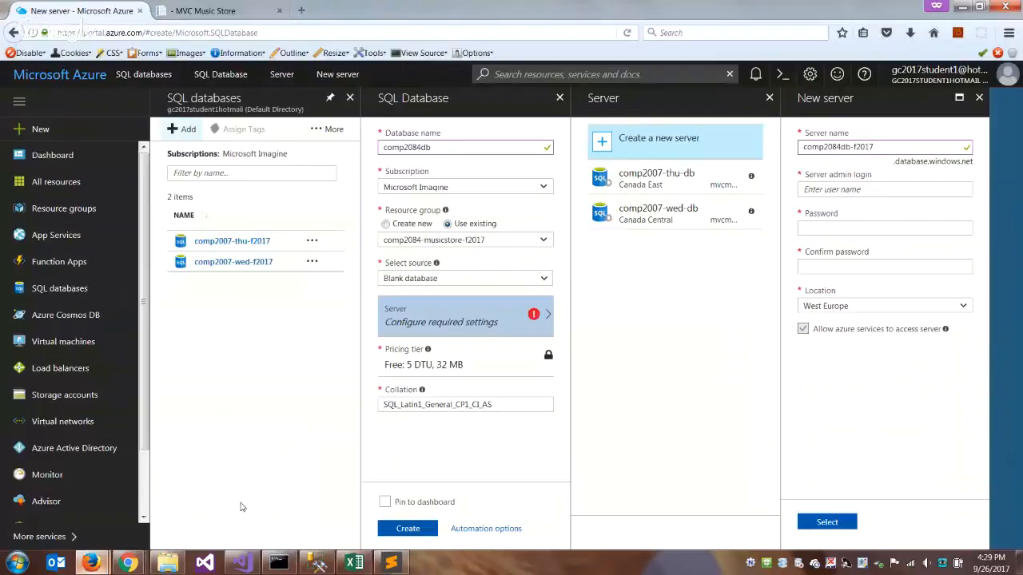
left_click(881, 190)
type("mvcdbaq")
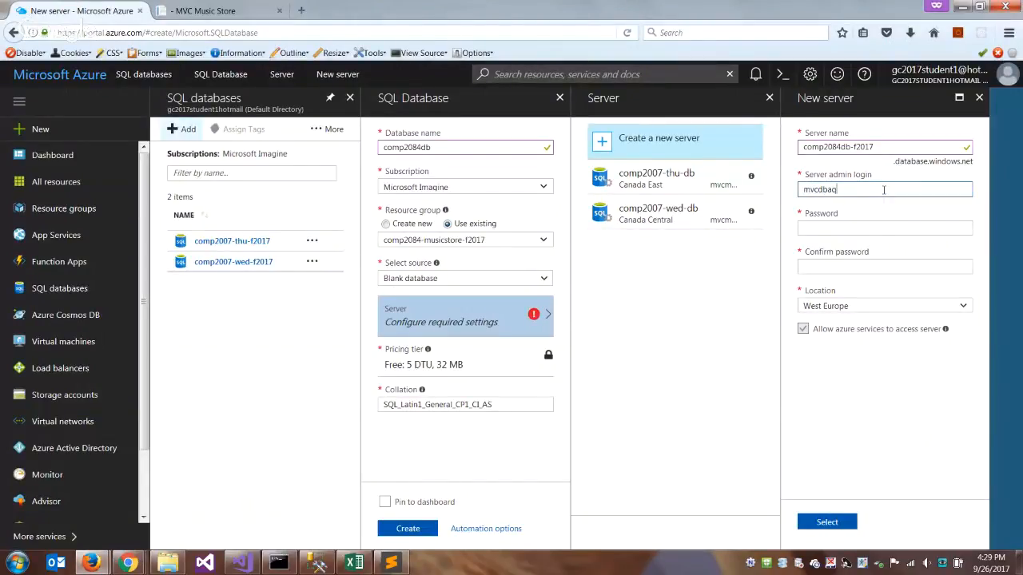
key("BackSpace")
key("Tab")
type("••••••")
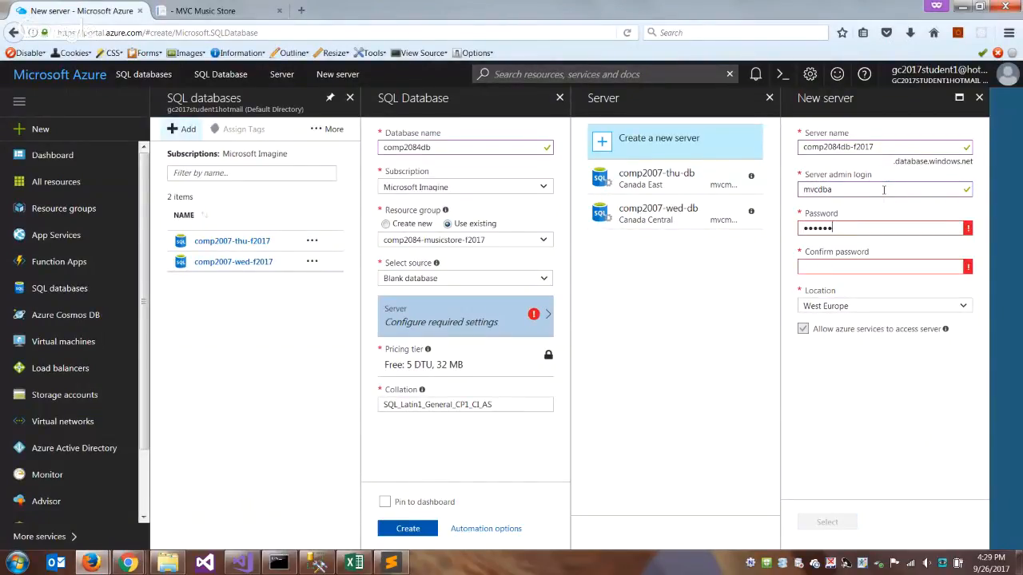
type("••")
key("Tab")
type("••")
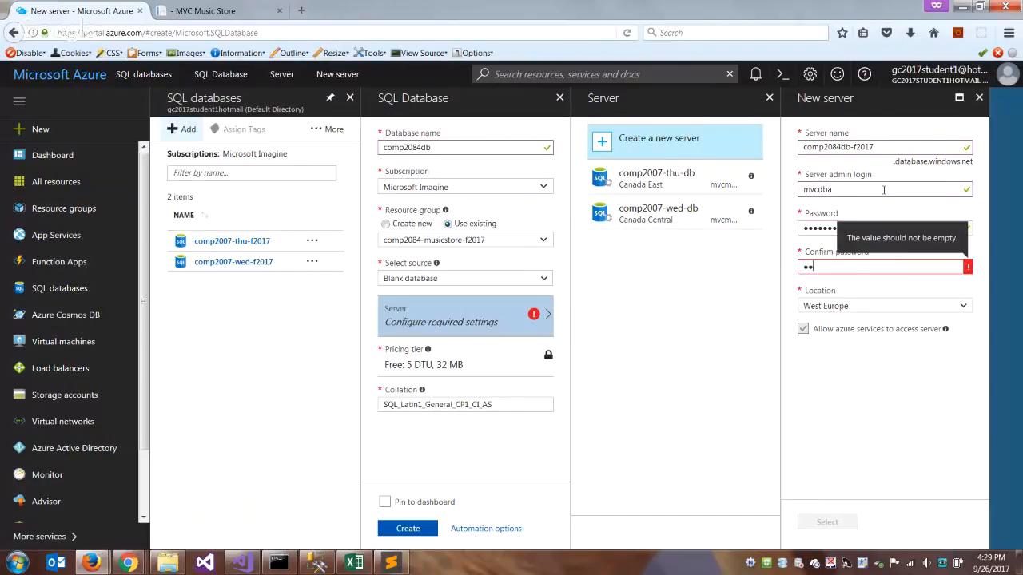
type("••••••")
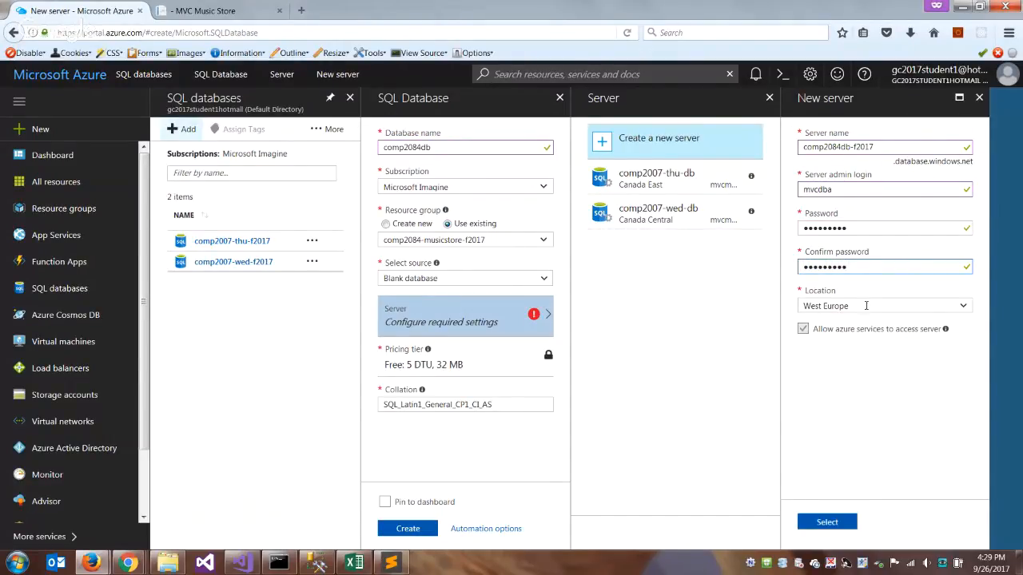
- Accept the new server in West Europe and create the comp2084db database pinned to the dashboard
left_click(831, 522)
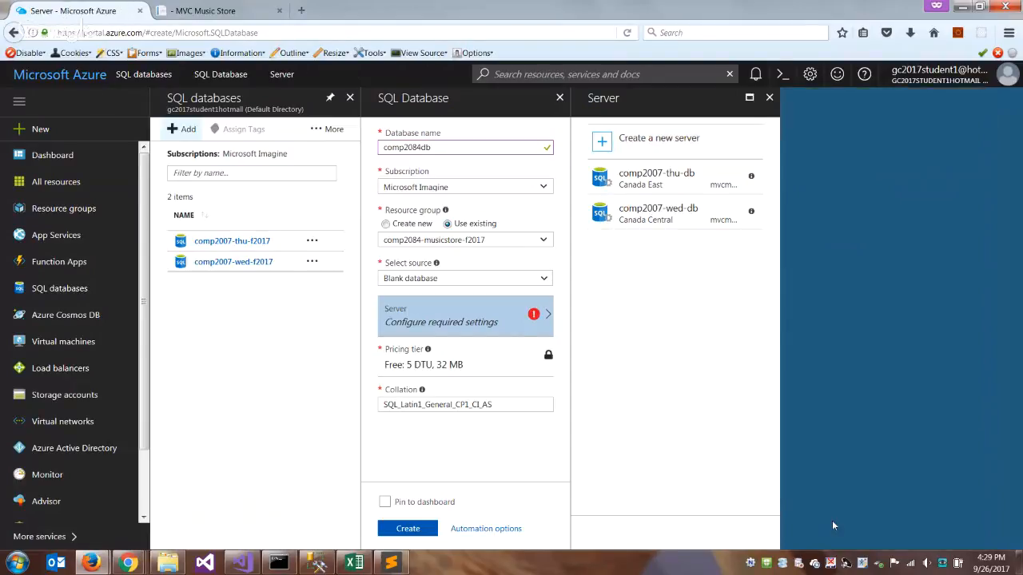
left_click(385, 503)
left_click(406, 528)
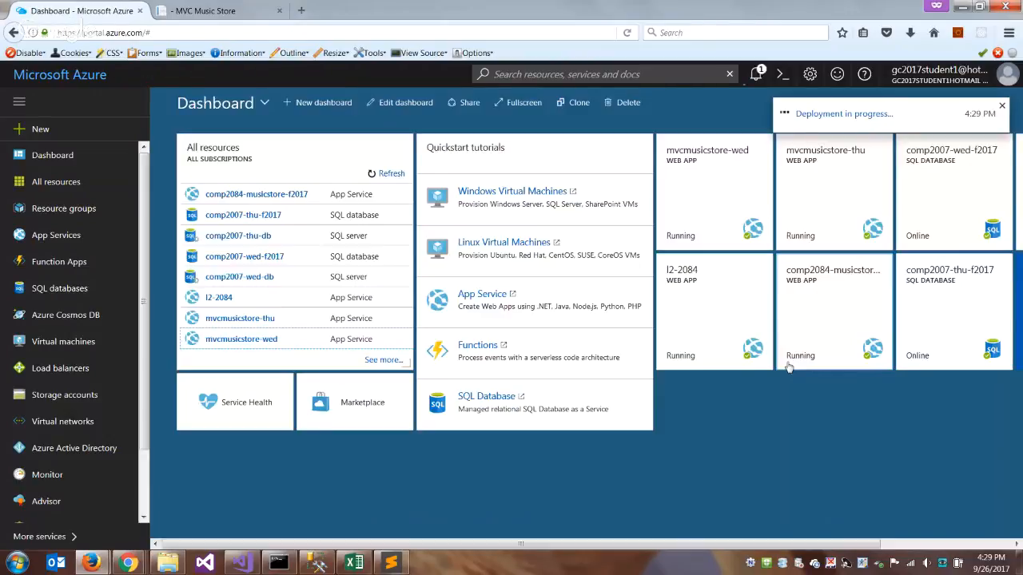
- Examine the running deployment's summary, inputs and operation details
left_click(854, 117)
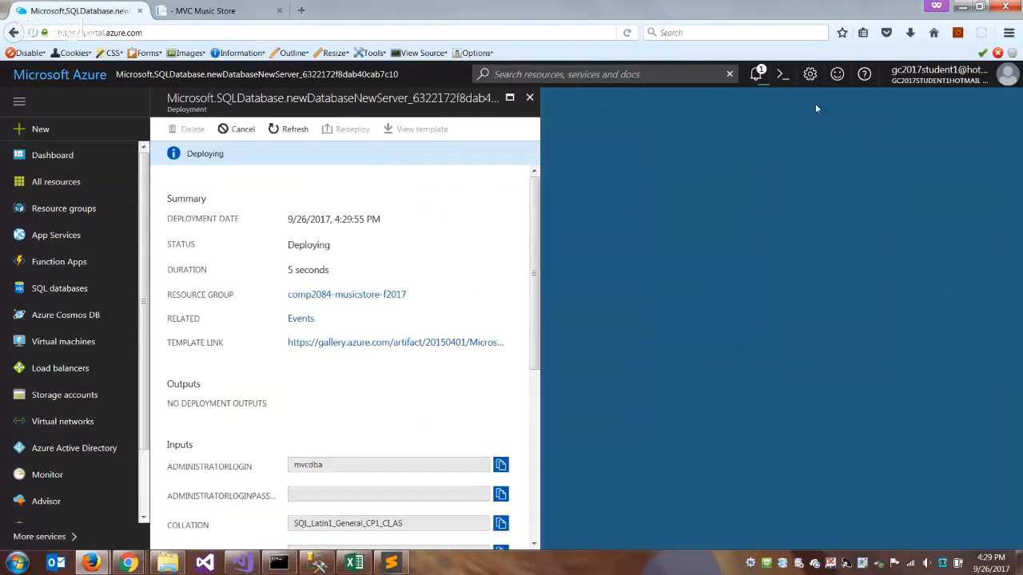
left_click_drag(535, 273, 536, 505)
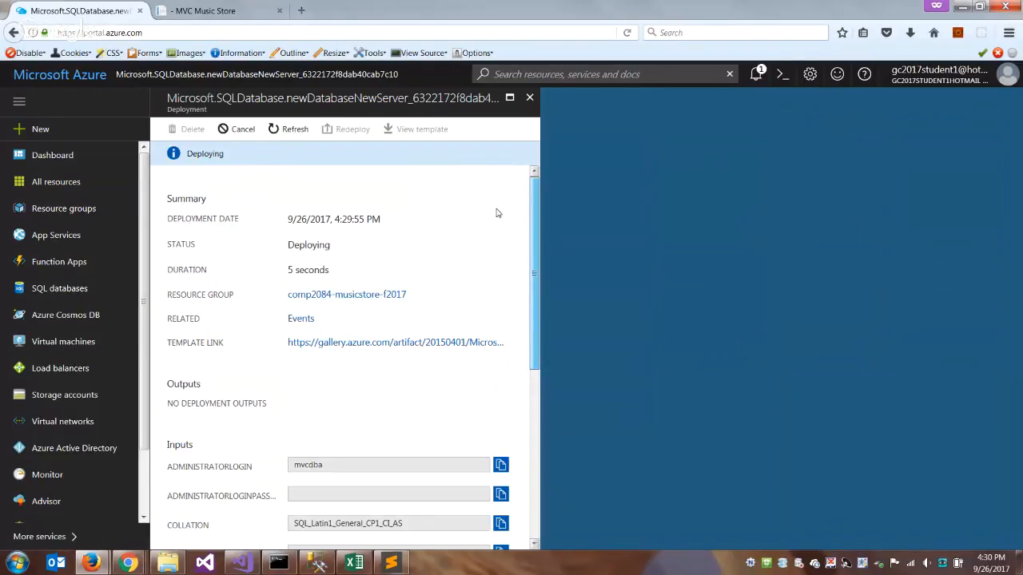
left_click_drag(533, 217, 554, 479)
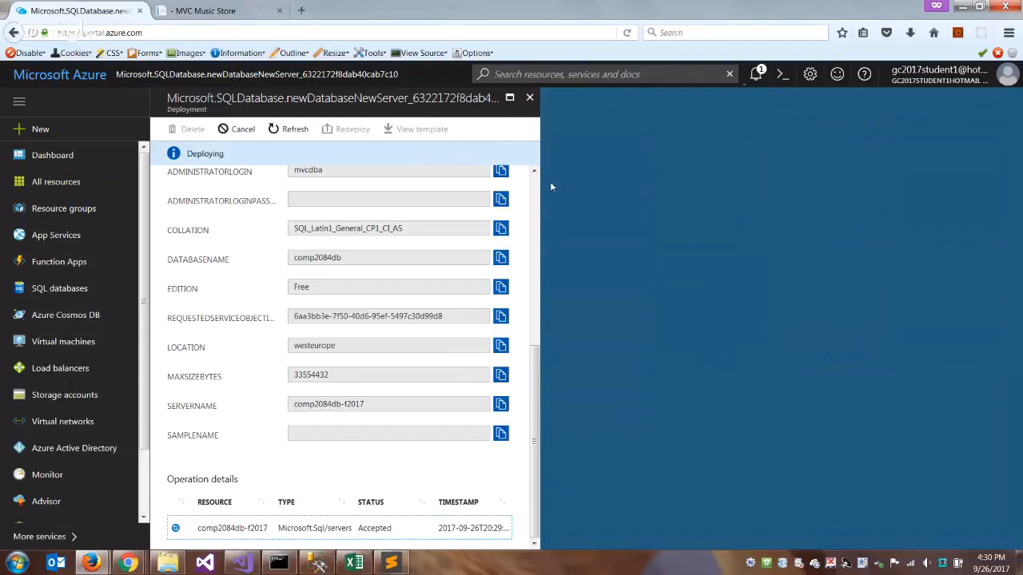
- Switch to SQL Server Management Studio and expand the registered Database Engine servers down to the Azure group under Local Server Groups
left_click(317, 563)
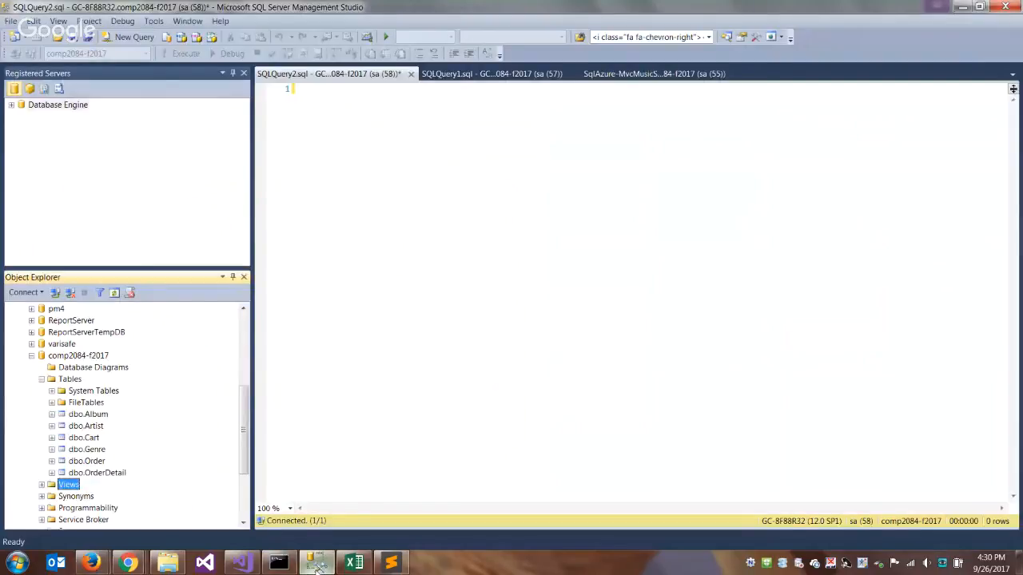
left_click_drag(244, 430, 244, 430)
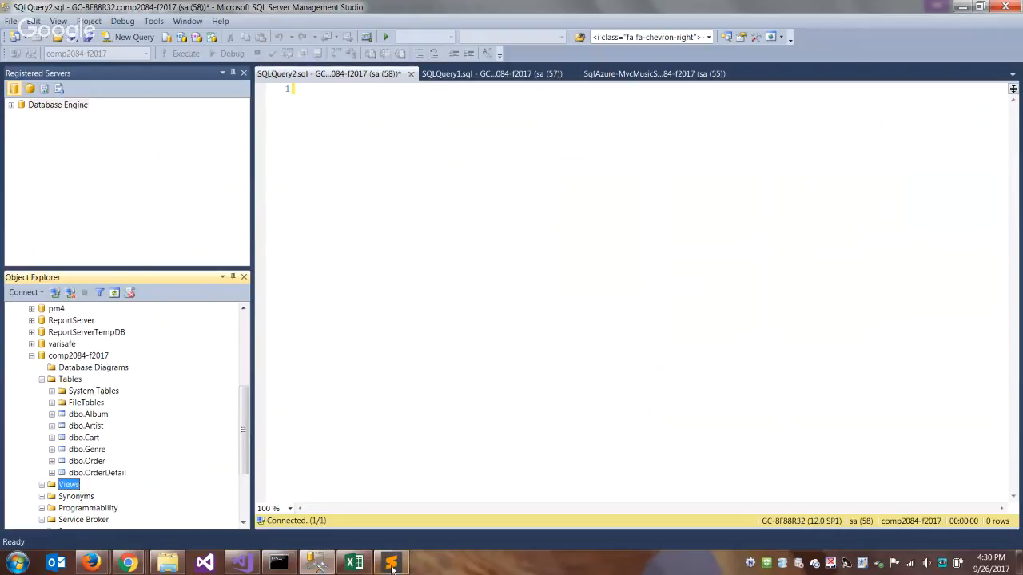
left_click(318, 563)
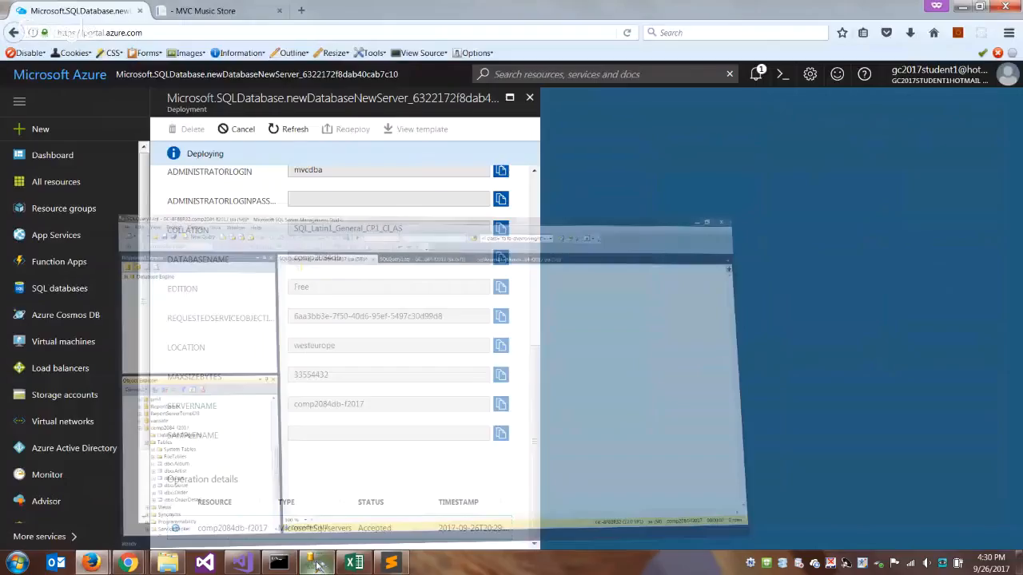
left_click(318, 566)
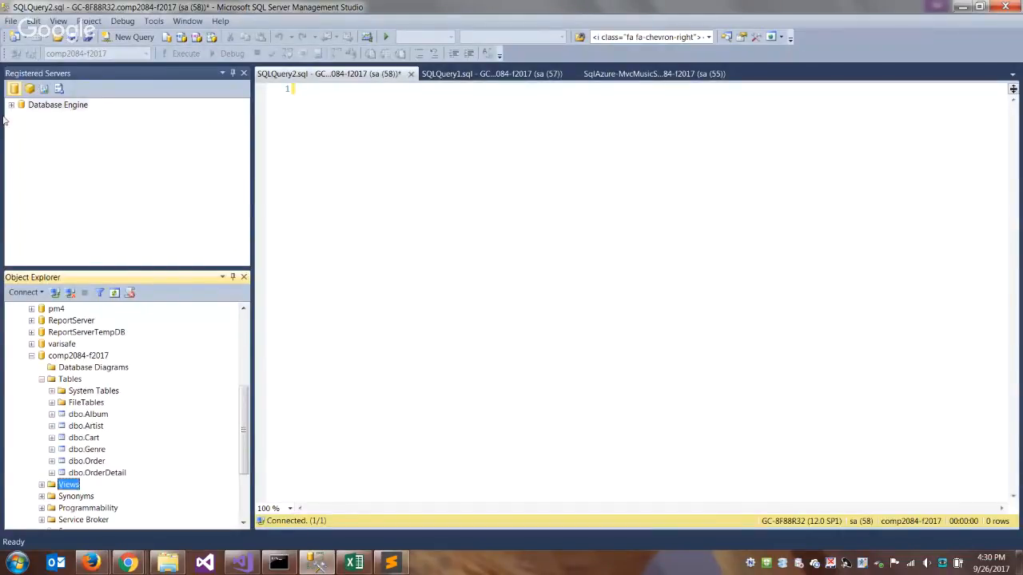
left_click(10, 106)
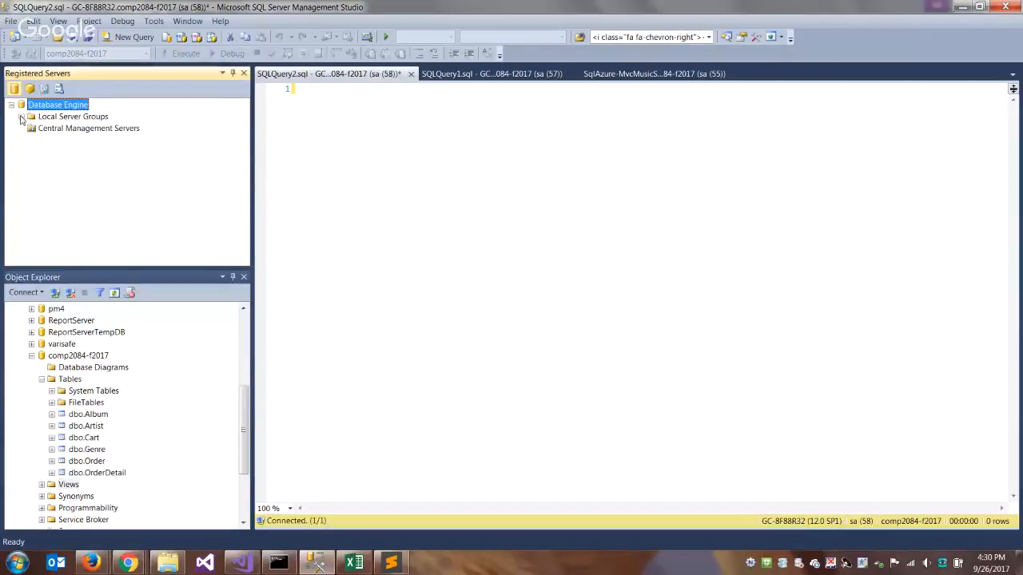
left_click(22, 117)
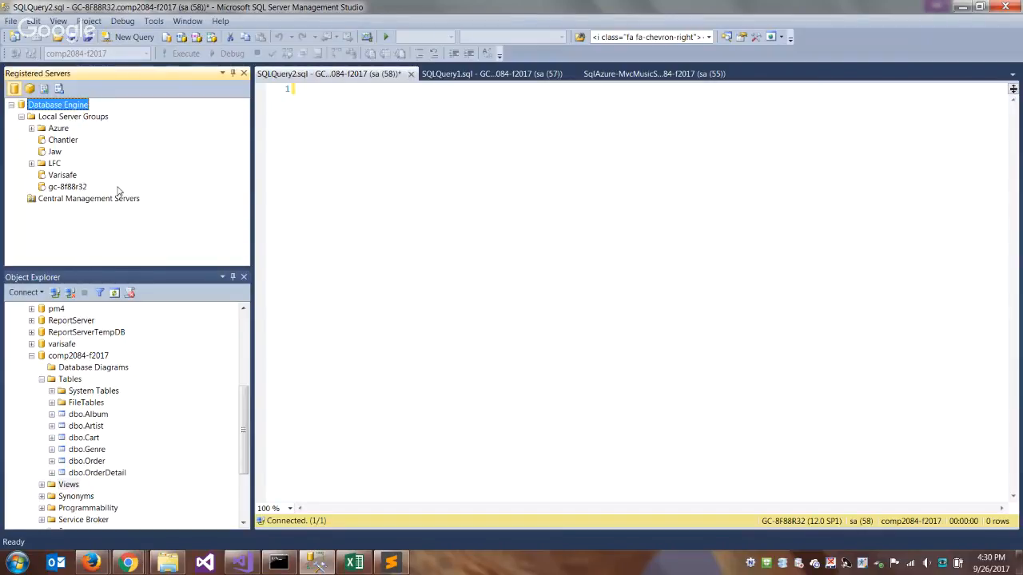
left_click(31, 129)
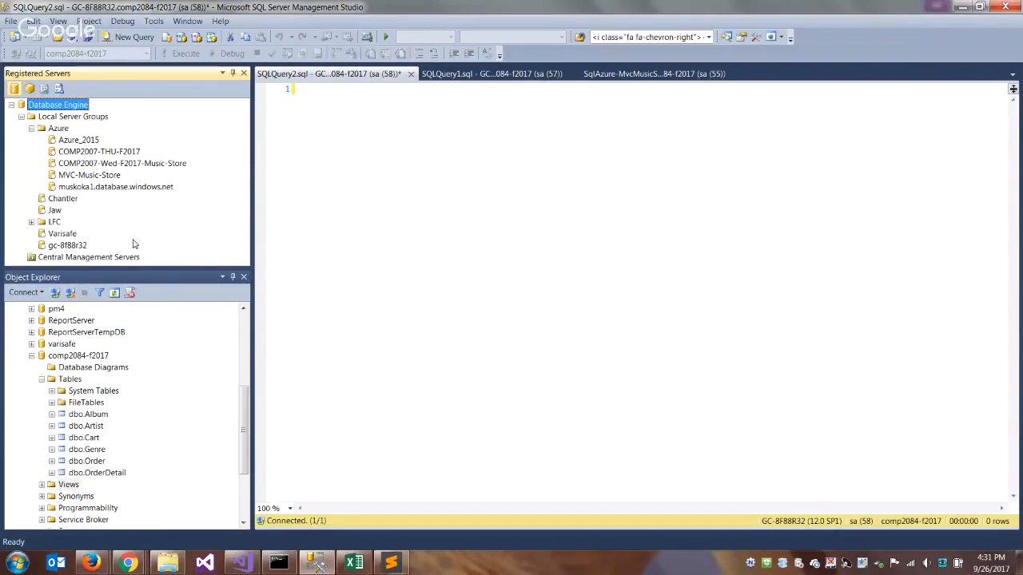
- Return to the Azure portal and check the database deployment's status in its summary
mouse_move(91, 563)
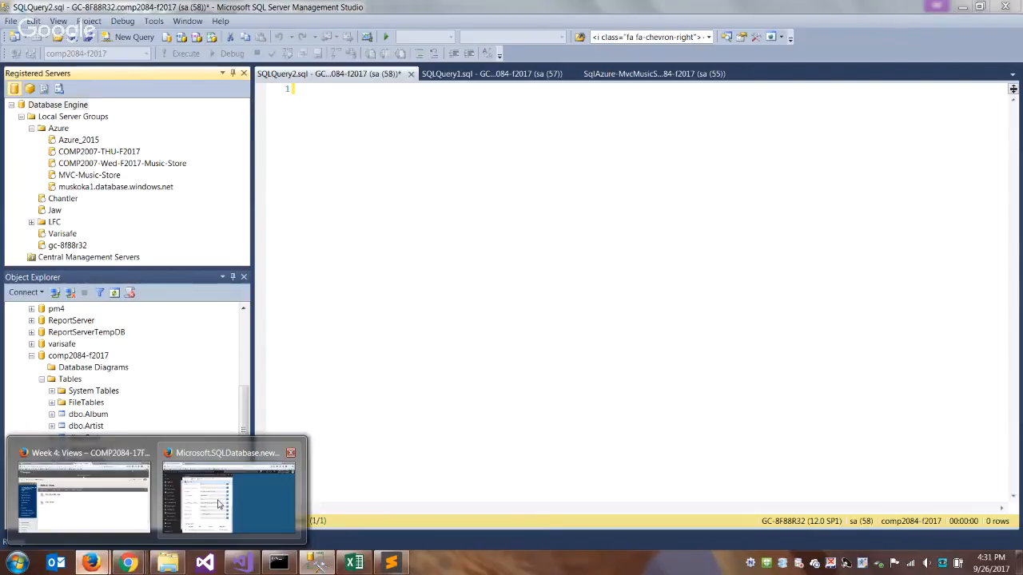
left_click(202, 500)
scroll(479, 231, "up", 5)
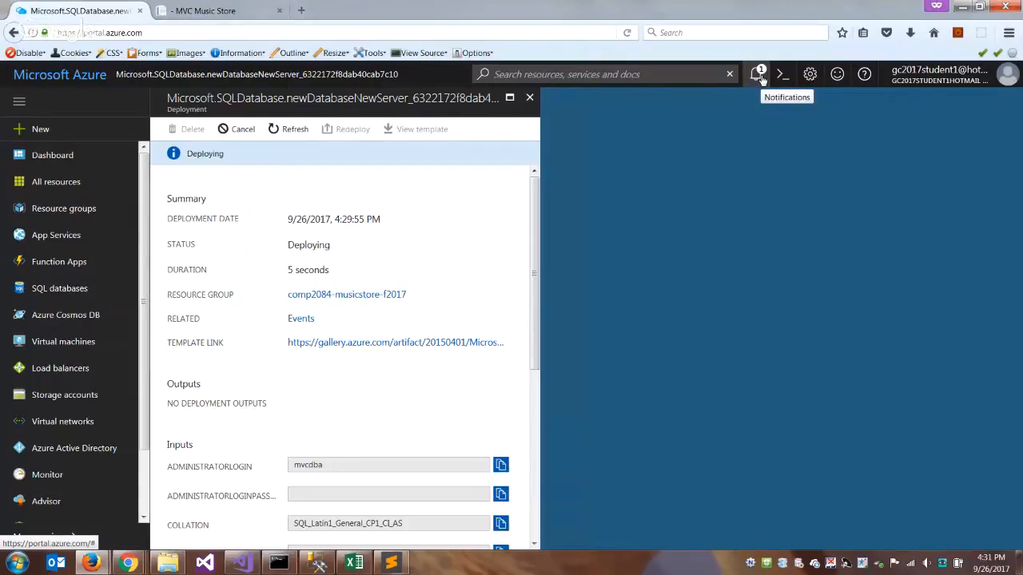
- Switch to SQL Server Management Studio and start a new server registration in the Azure group under Local Server Groups
left_click(317, 564)
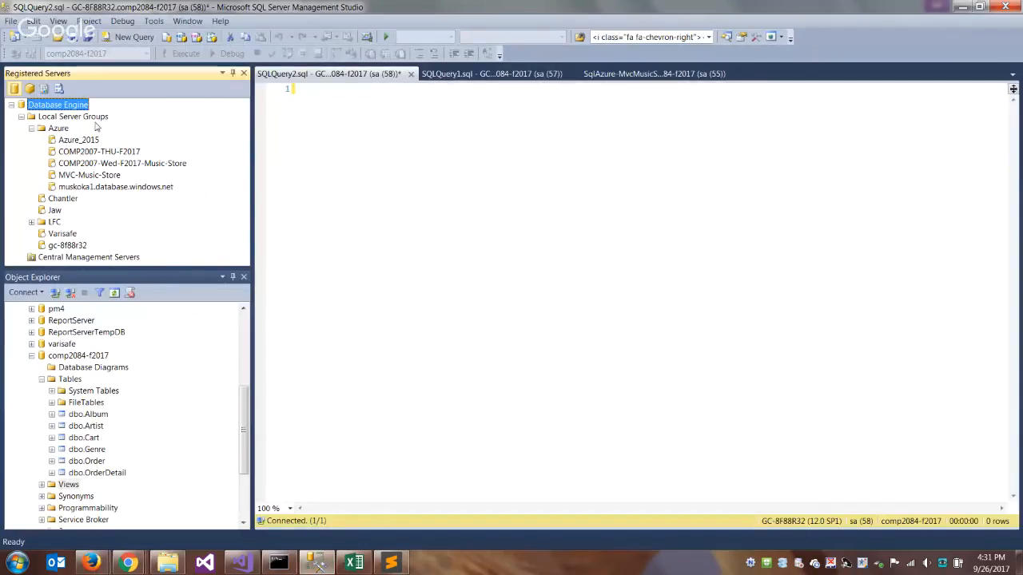
right_click(84, 120)
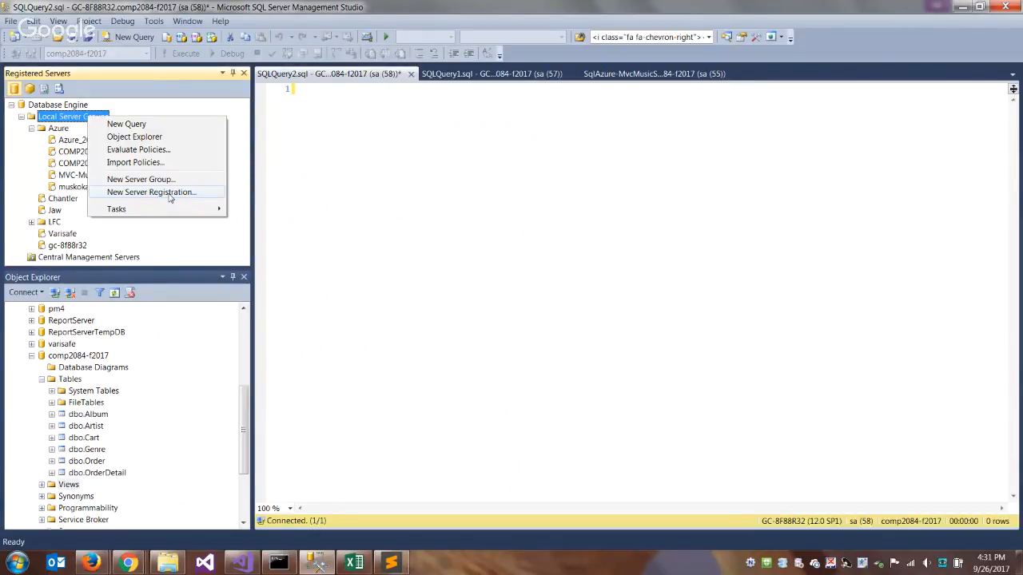
left_click(158, 279)
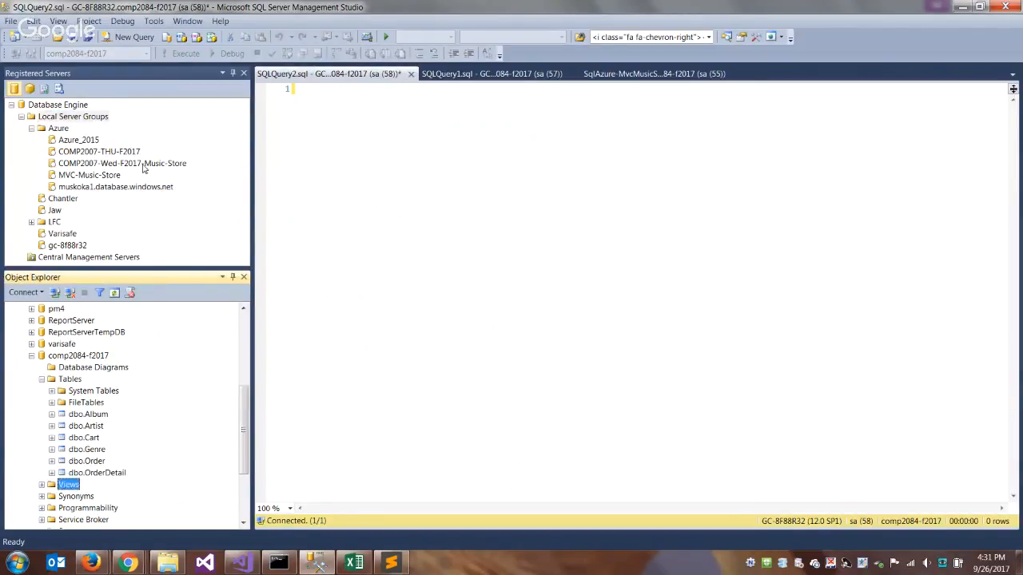
right_click(57, 130)
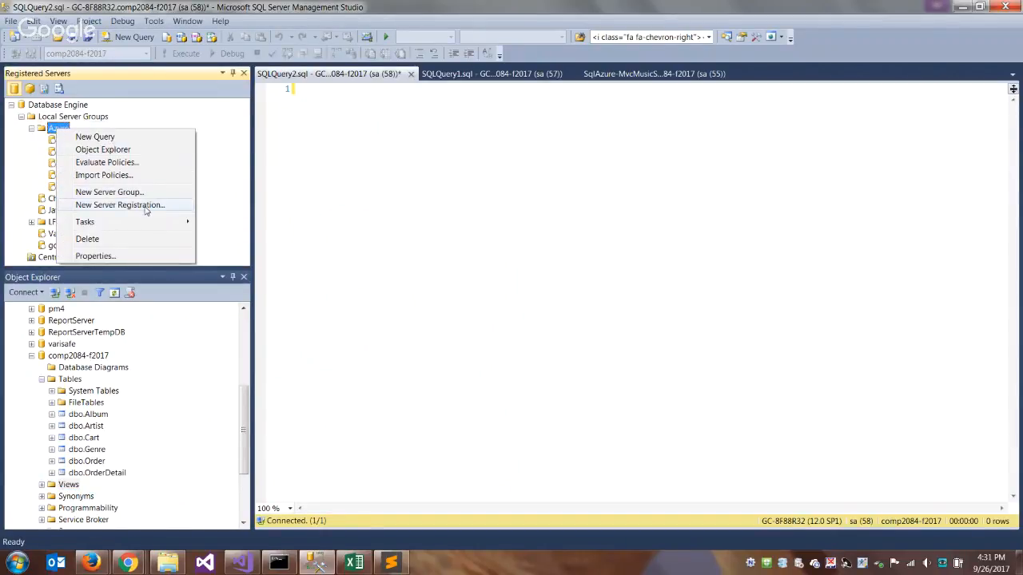
left_click(120, 206)
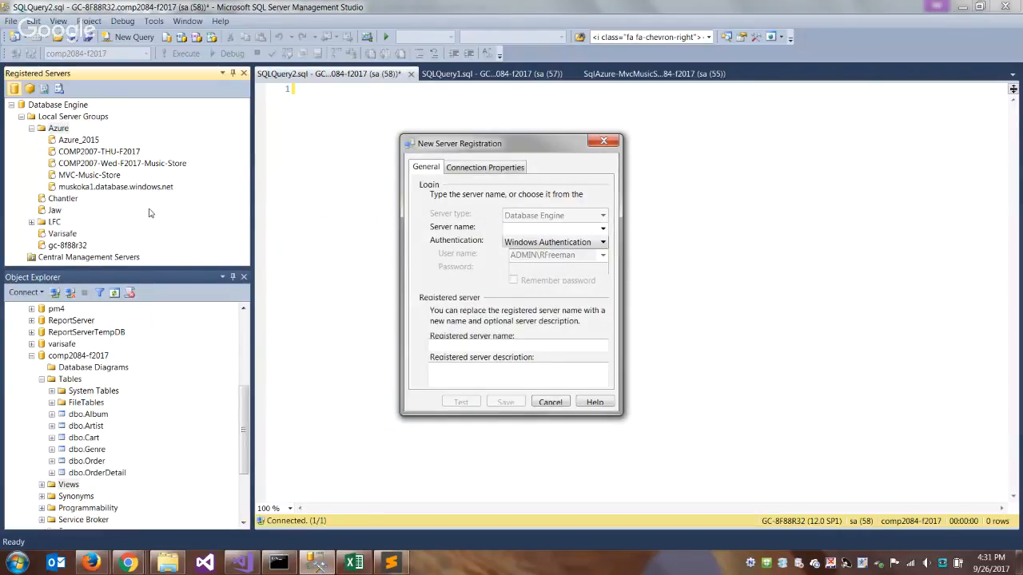
- Copy the host from access.txt in Sublime Text and enter comp2084db-f2017.database.windows.net as the new registration's server name in SSMS
left_click(390, 564)
left_click_drag(91, 96, 422, 96)
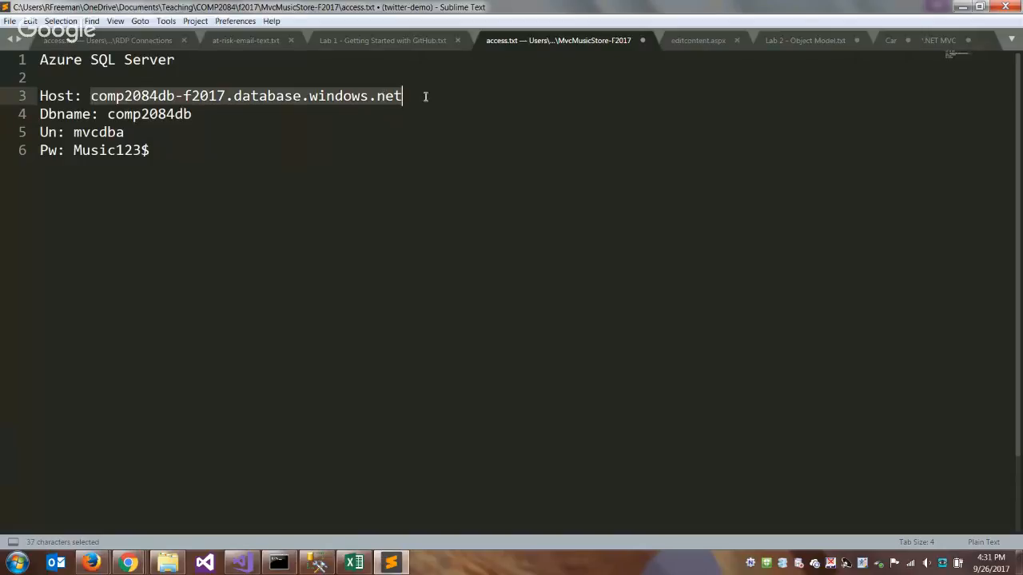
key("ctrl+c")
left_click(318, 564)
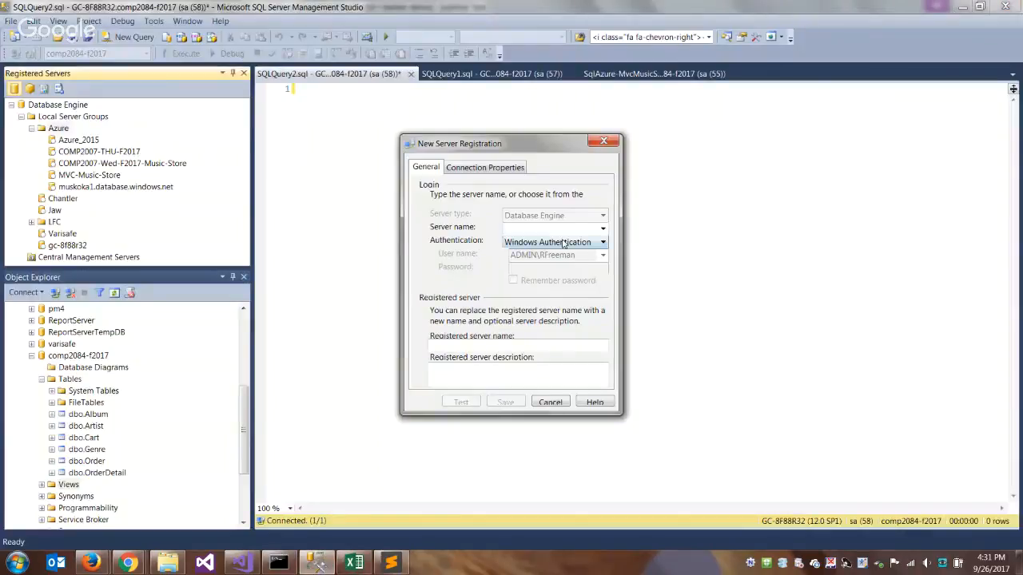
key("ctrl+v")
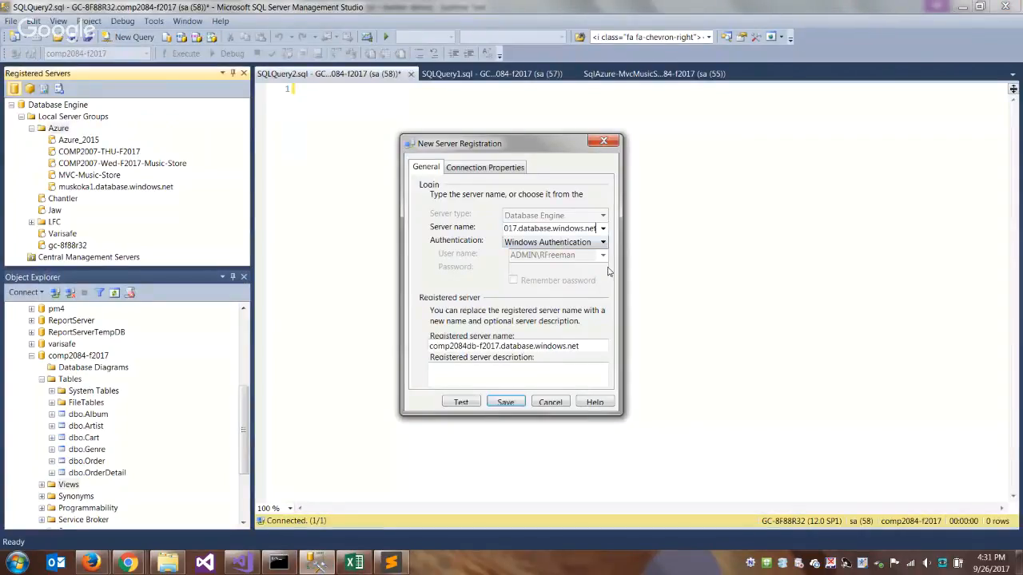
- Set the registered server name to COMP2084-F2017 and the authentication to SQL Server Authentication
left_click(584, 346)
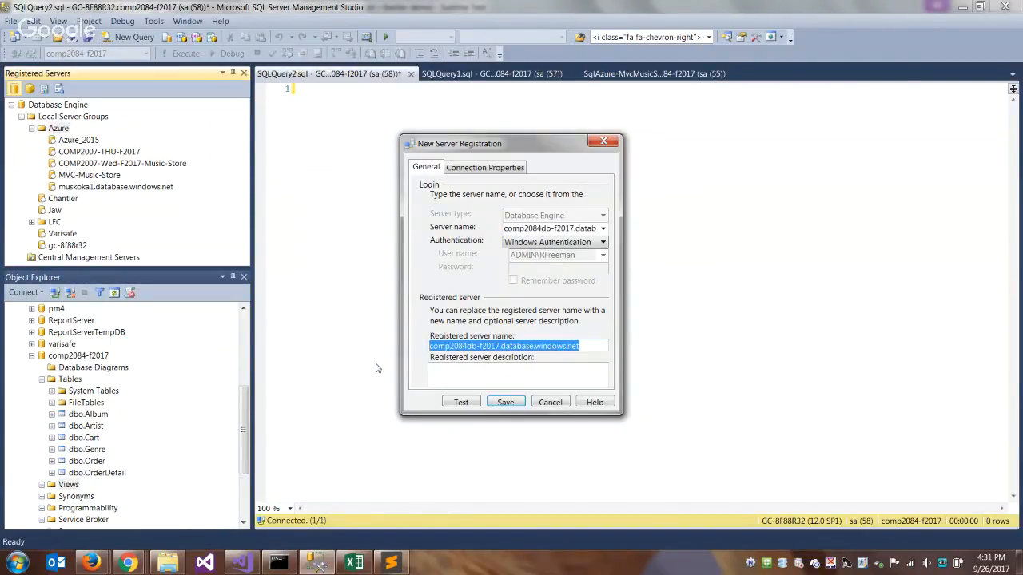
type("COMP2084-")
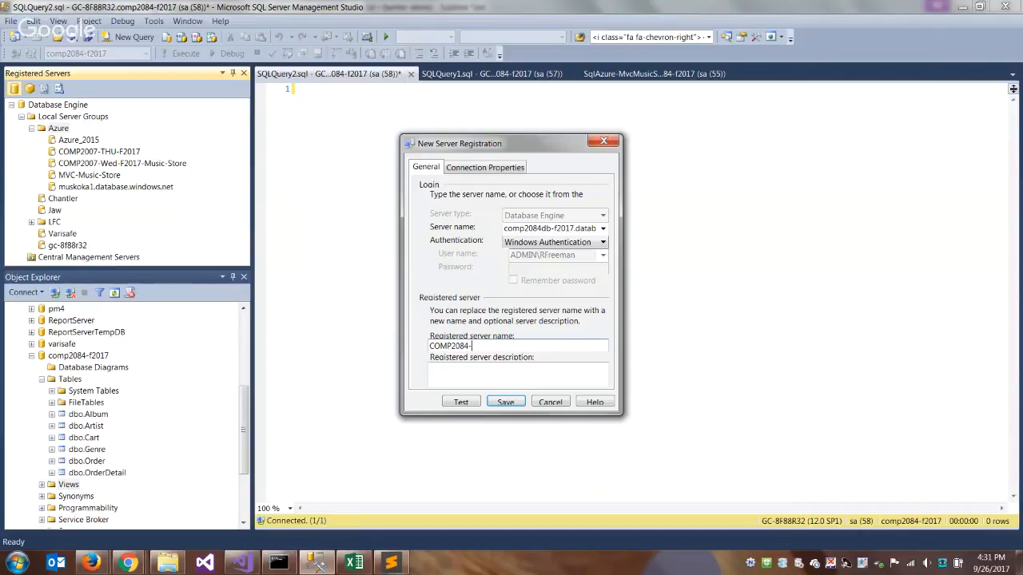
type("F2017")
left_click(603, 244)
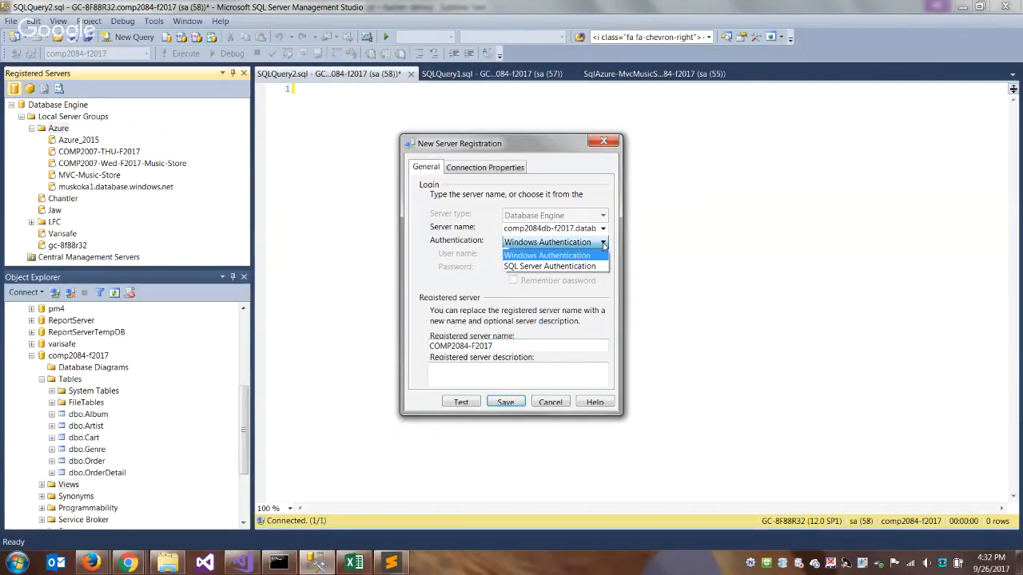
left_click(571, 266)
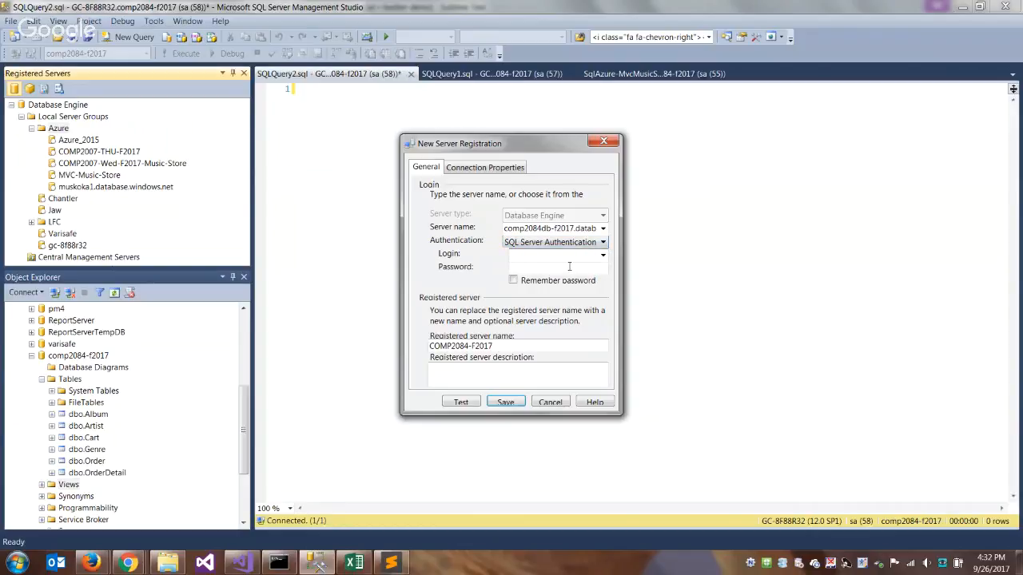
- Copy the username from access.txt in Sublime Text and enter mvcdba as the registration's login in SSMS
left_click(93, 563)
left_click(196, 512)
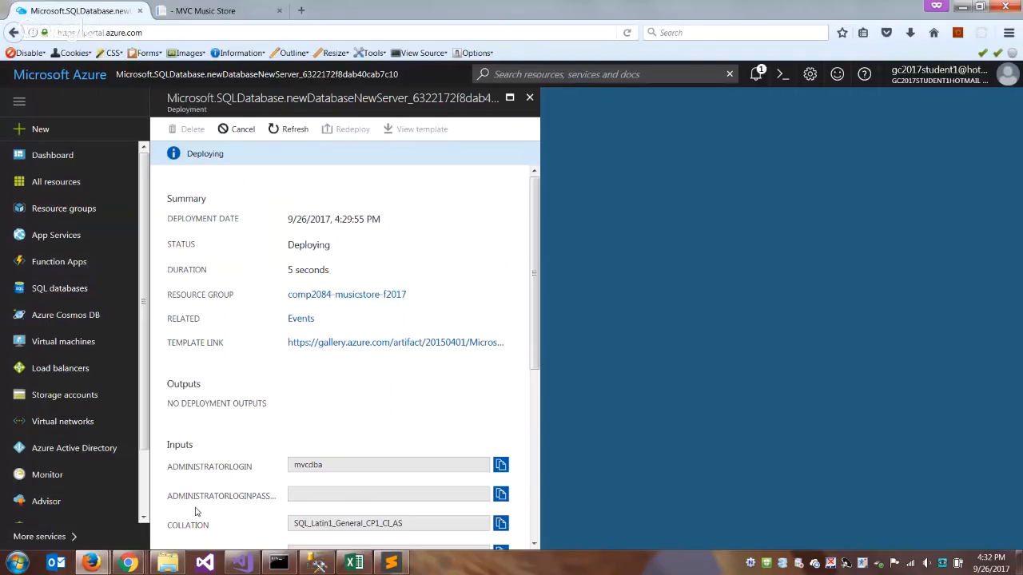
left_click(391, 562)
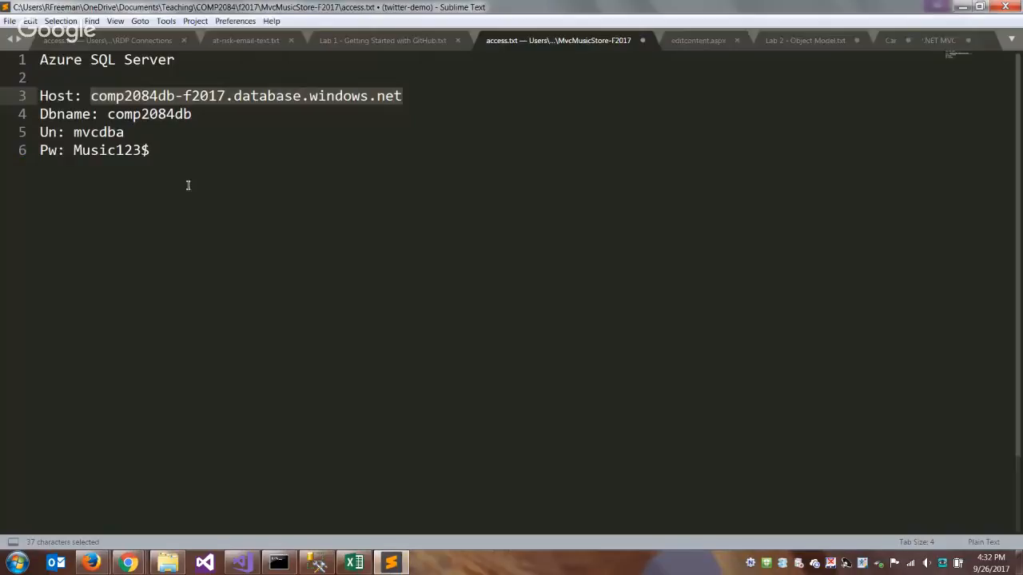
left_click_drag(126, 133, 73, 133)
key("ctrl+c")
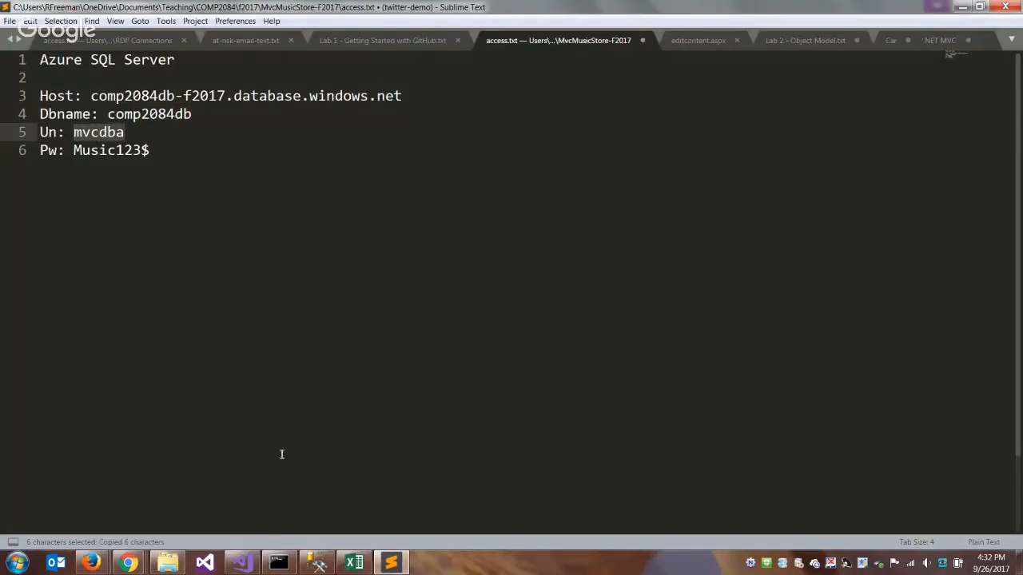
left_click(318, 562)
left_click(541, 254)
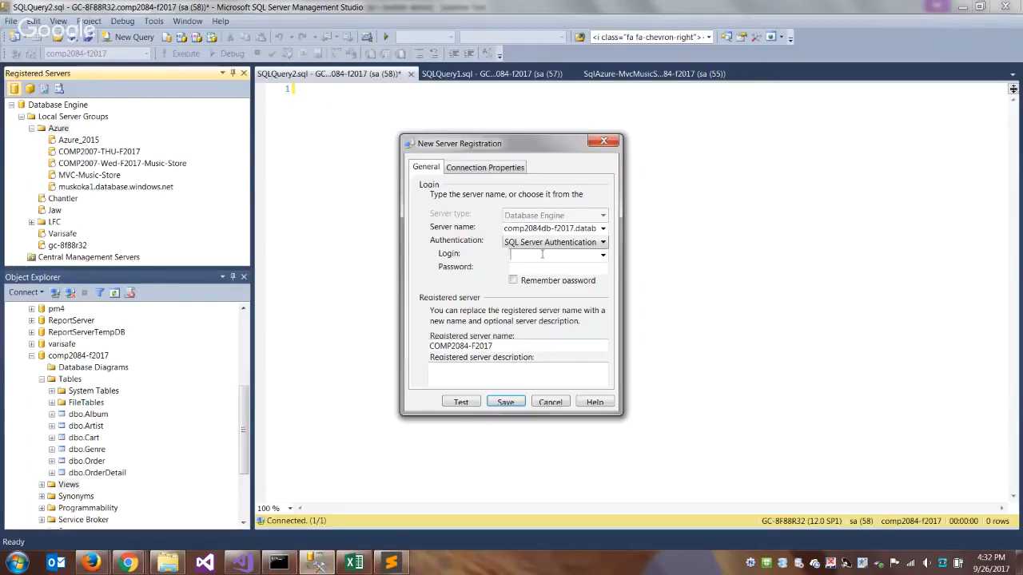
key("ctrl+v")
- Enter the database login's password in the server registration and have it remembered
left_click(564, 266)
type("*********")
left_click(513, 280)
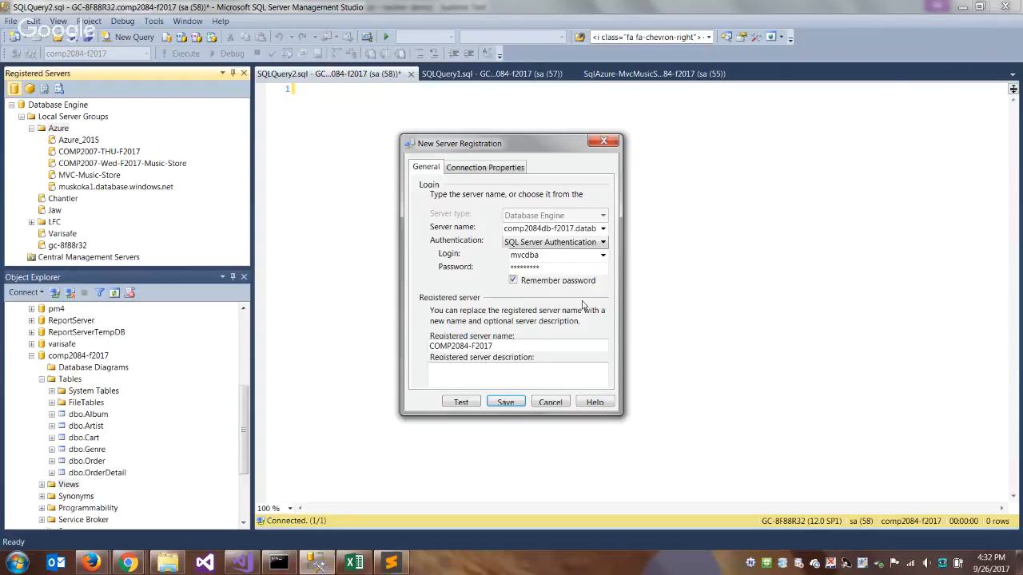
- Switch to the Azure portal, check the notifications for the database deployment, and close the deployment details
mouse_move(140, 562)
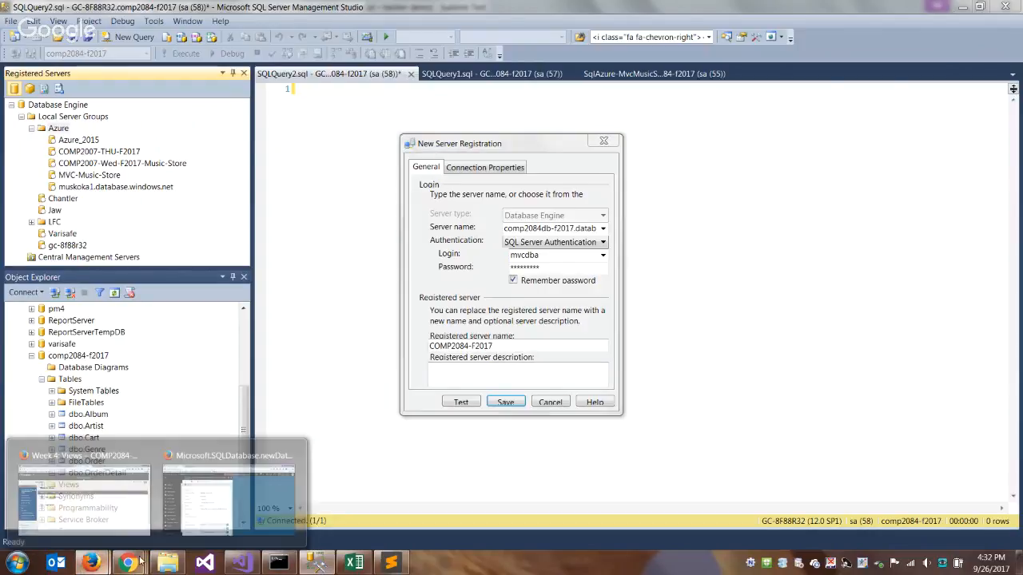
left_click(228, 503)
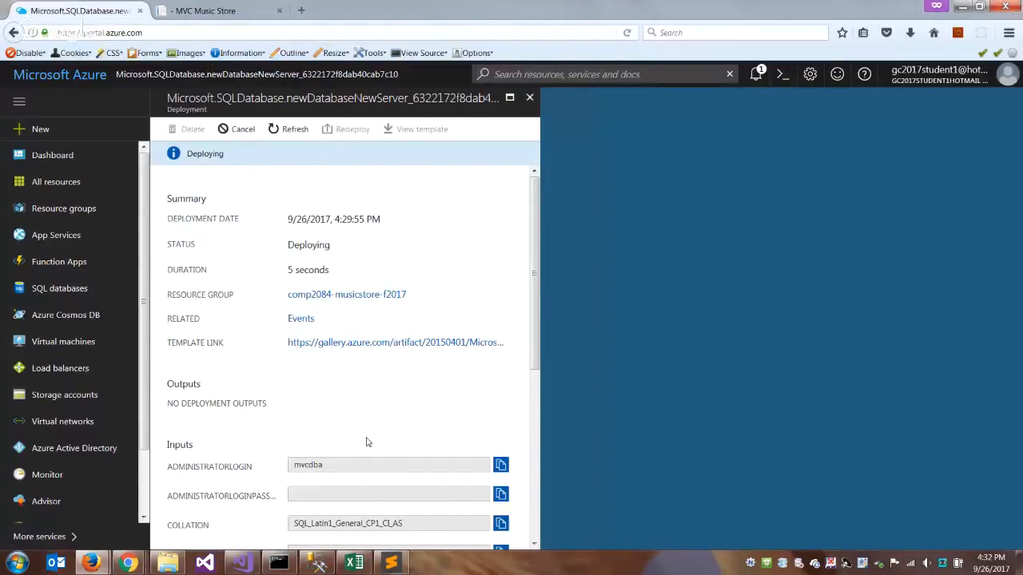
left_click(538, 439)
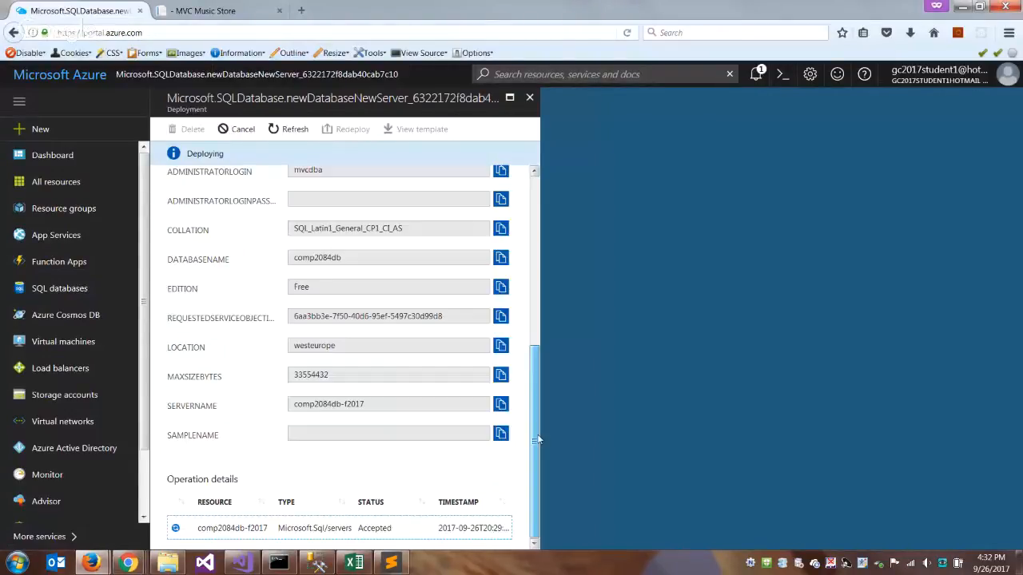
left_click(756, 76)
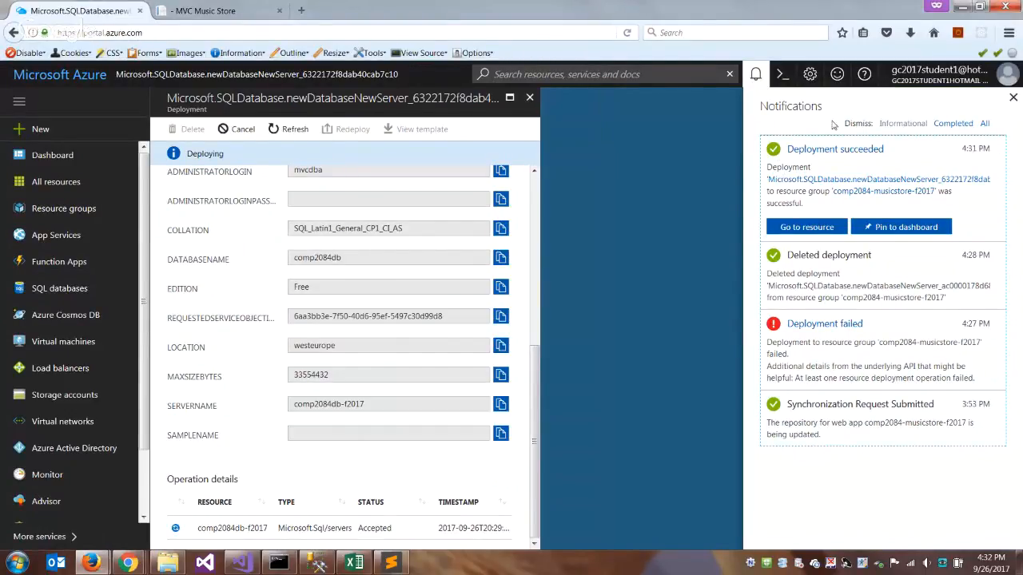
left_click(1013, 97)
left_click(530, 97)
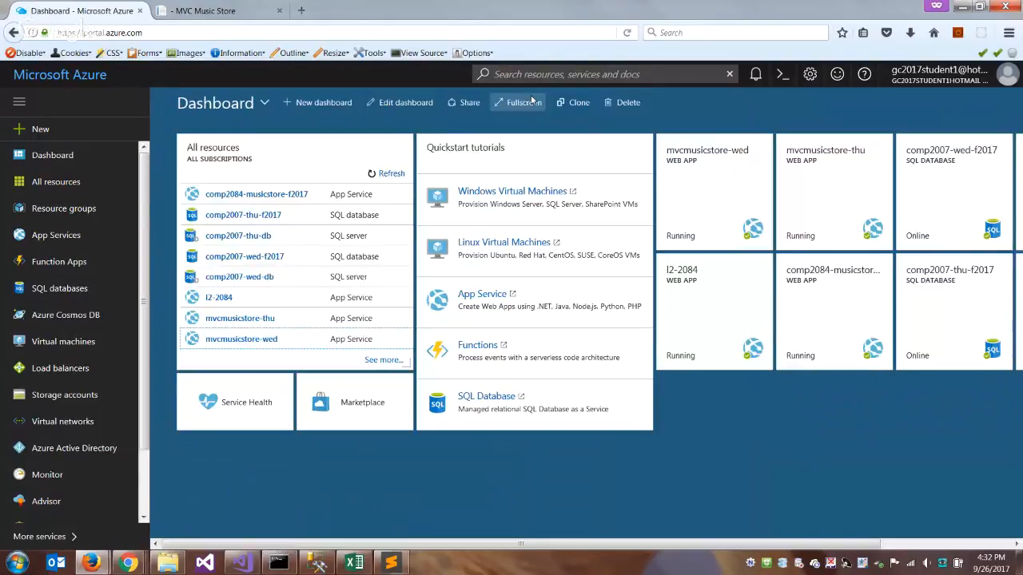
- Return to SQL Server Management Studio and test the connection of the COMP2084-F2017 registration
key("alt+Tab")
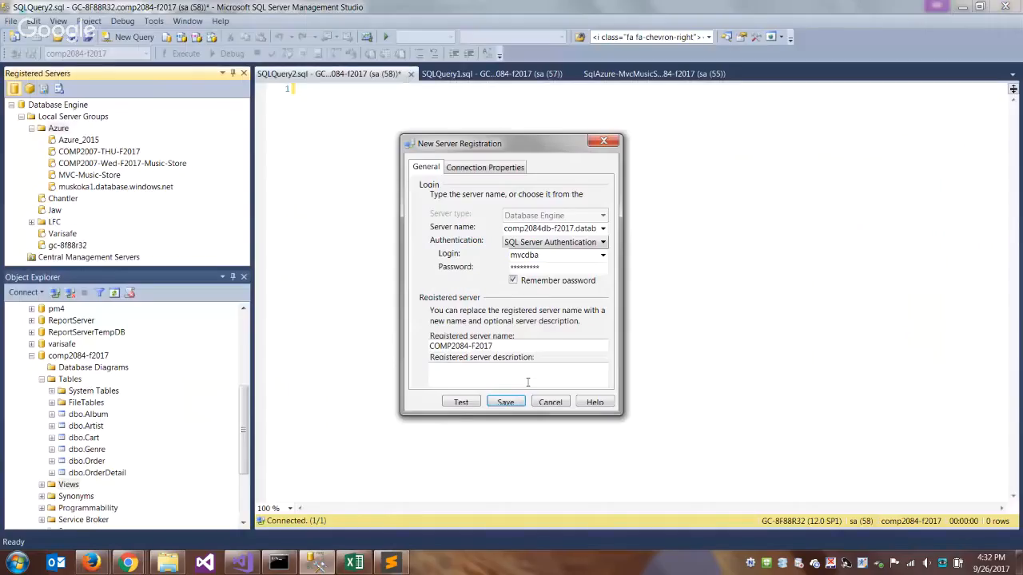
left_click(459, 403)
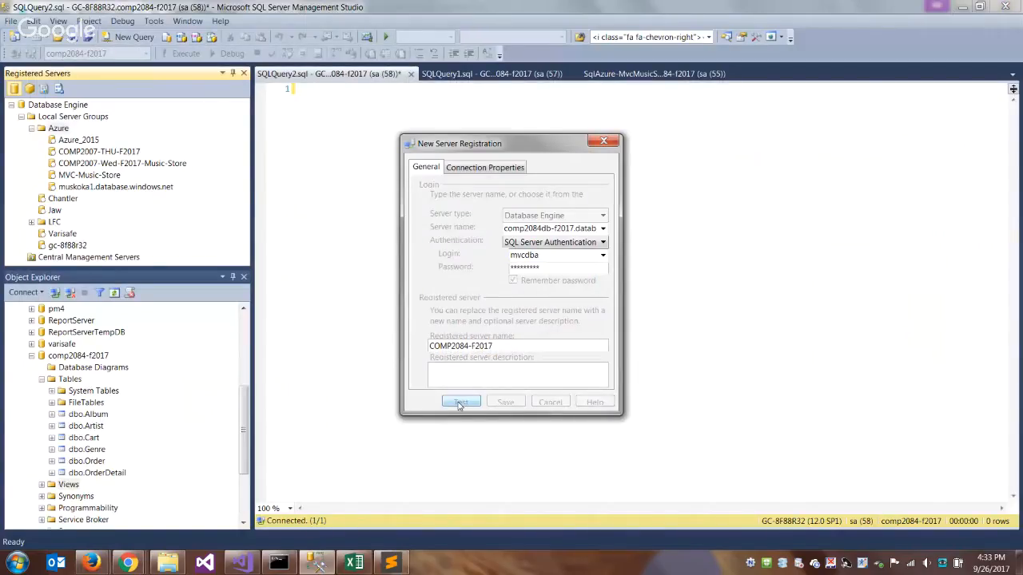
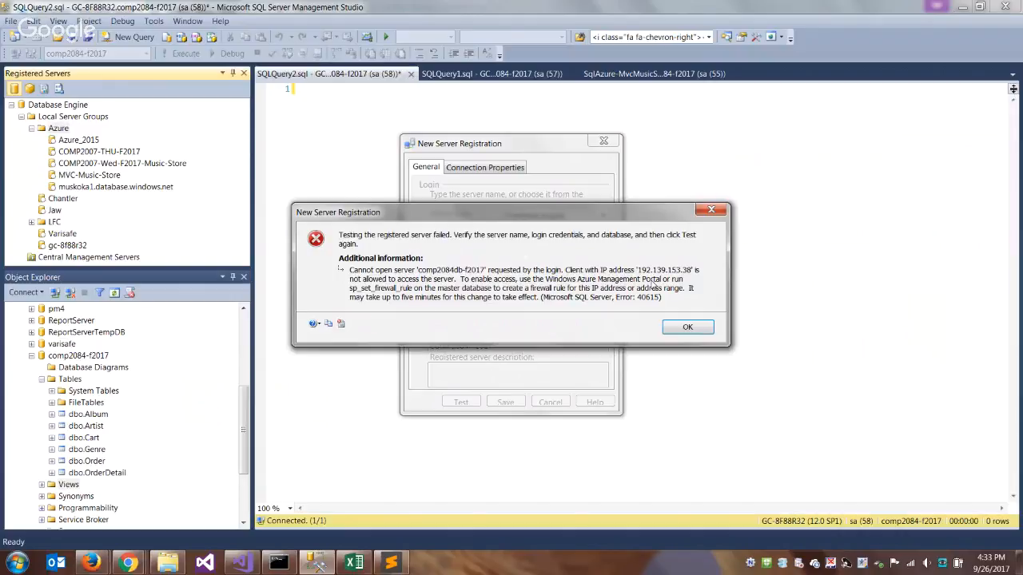
- Switch to the Azure portal, refresh the resource list, and open the comp2084db SQL database from the full list of resources
left_click(106, 565)
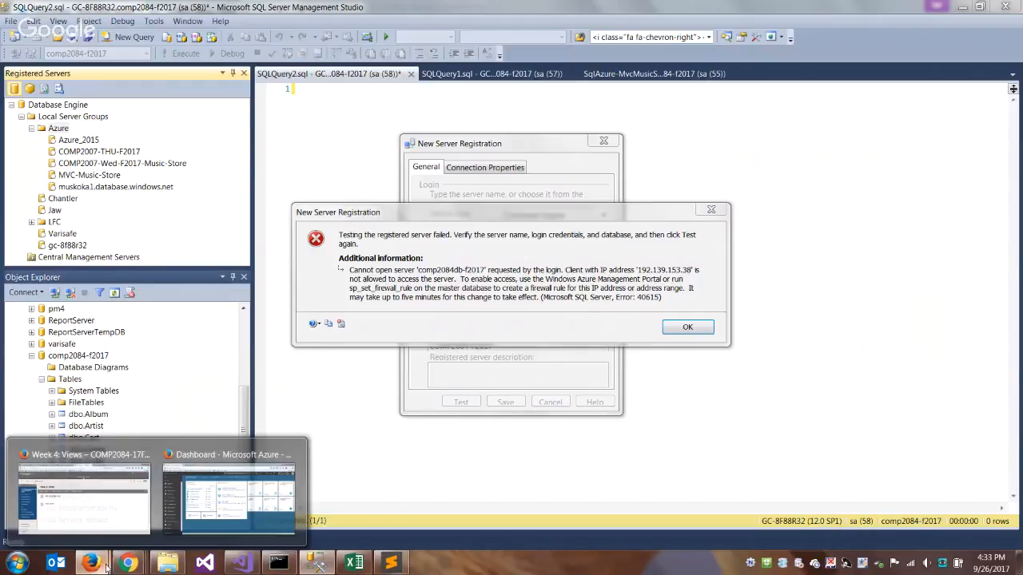
left_click(228, 496)
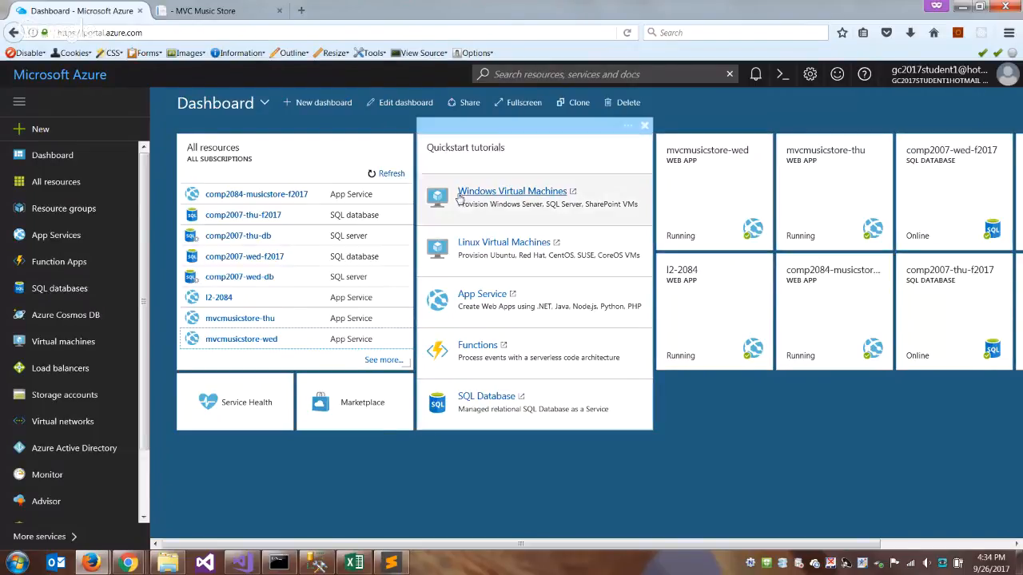
left_click(391, 175)
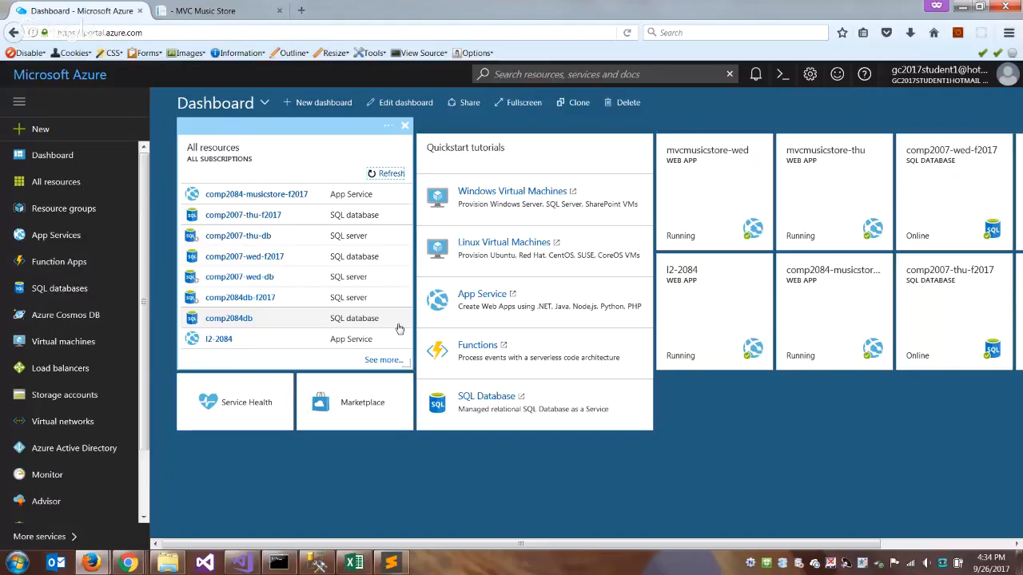
left_click(383, 359)
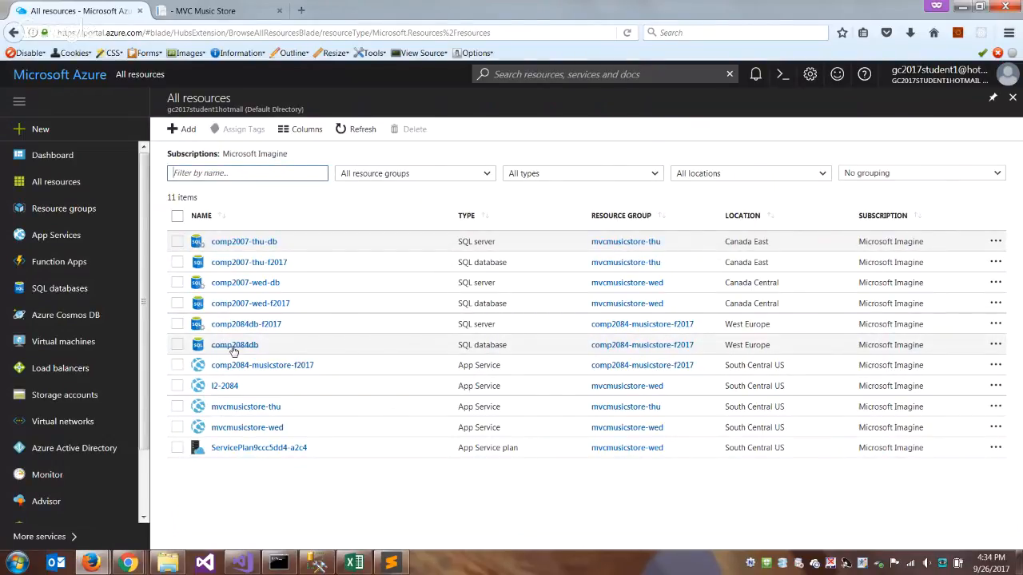
left_click(233, 347)
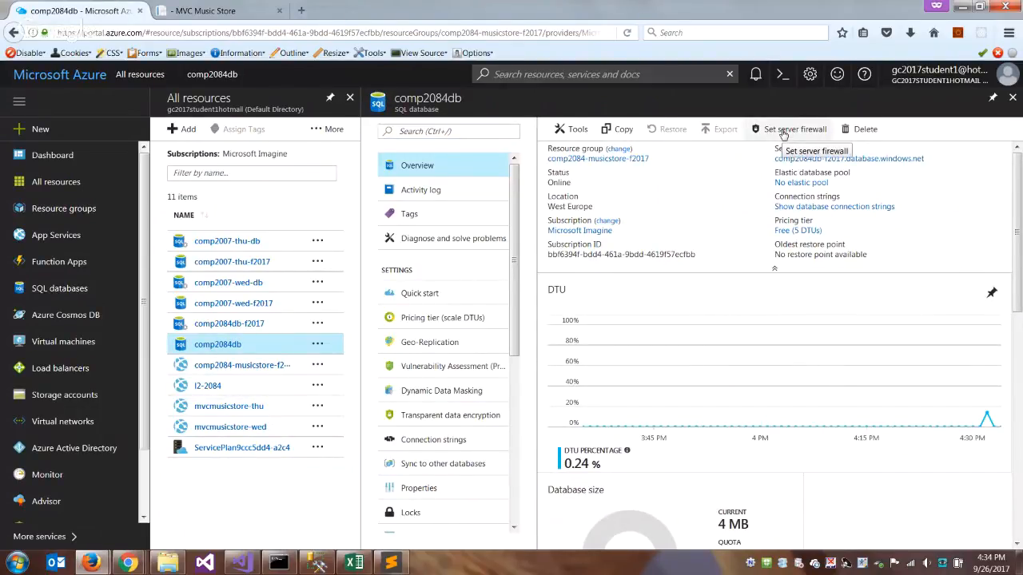
- Open the server firewall settings for the comp2084db database
left_click(783, 132)
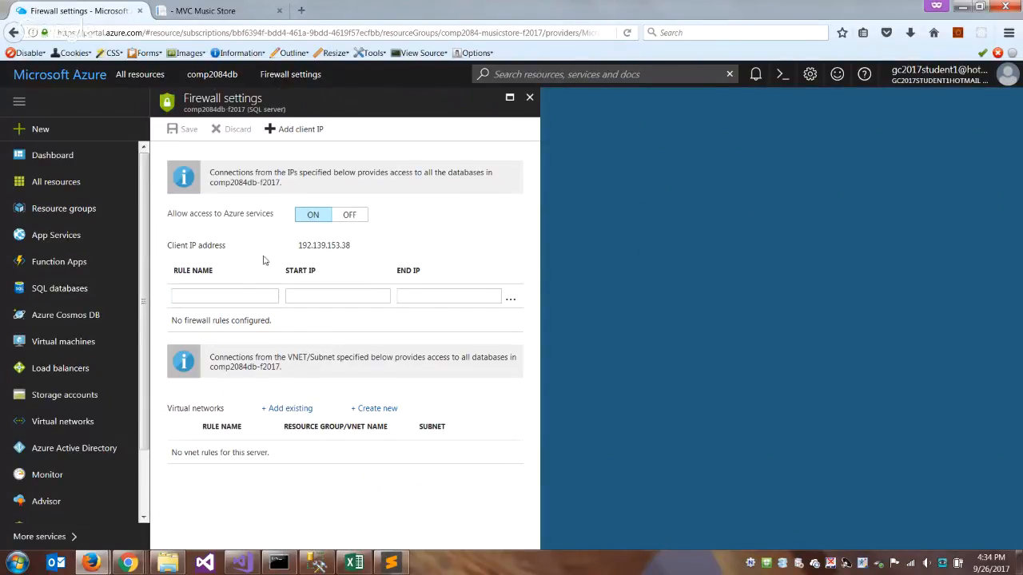
left_click(530, 98)
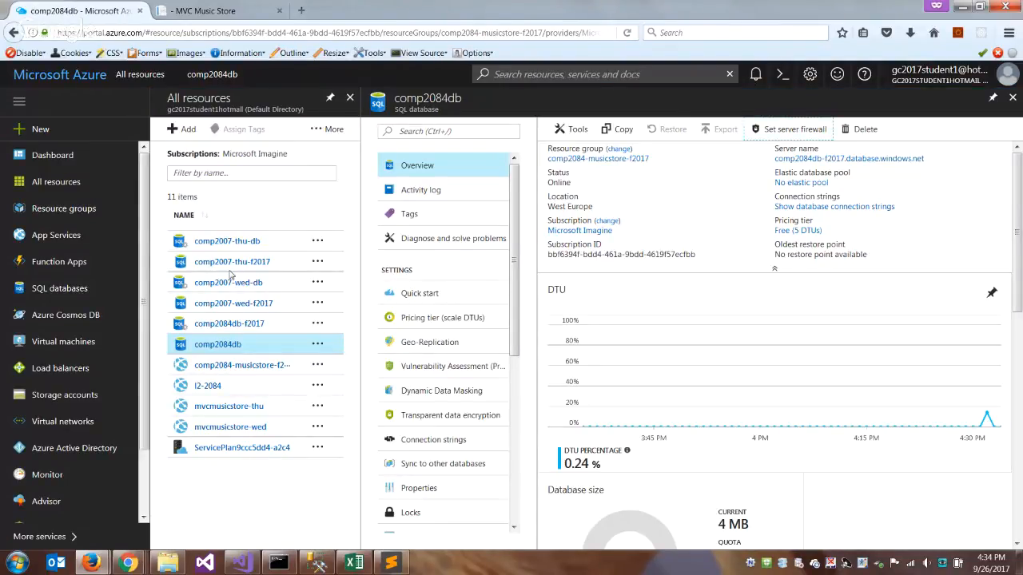
left_click(778, 130)
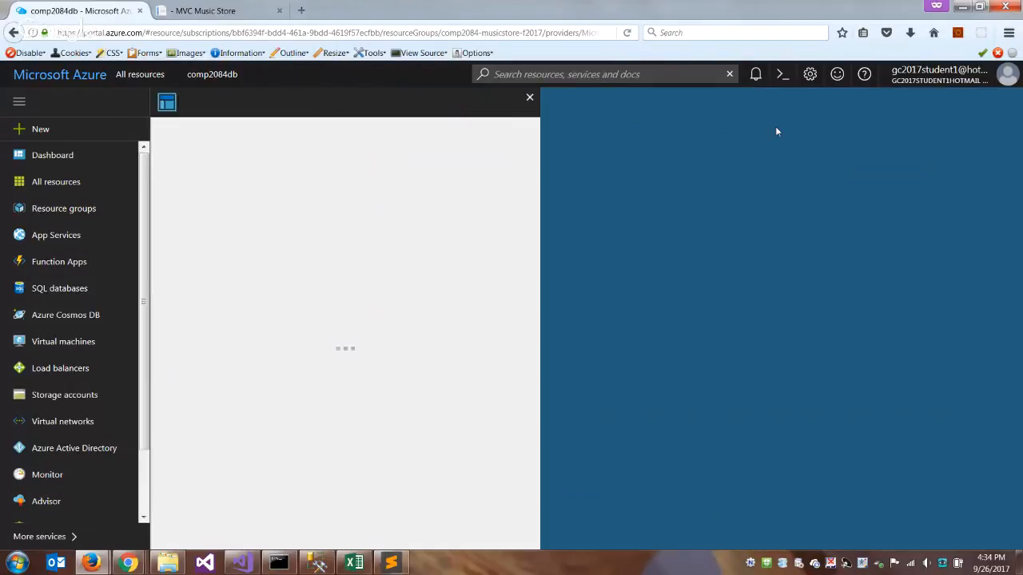
- Add a firewall rule named All covering IP addresses 0.0.0.0 to 255.255.255.255 and save the firewall settings
left_click(245, 298)
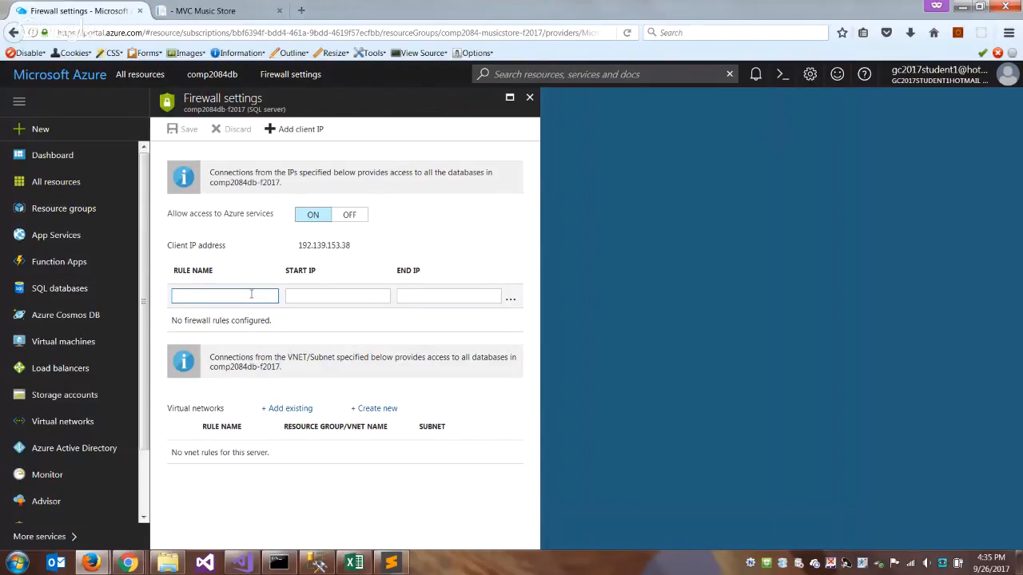
type("All")
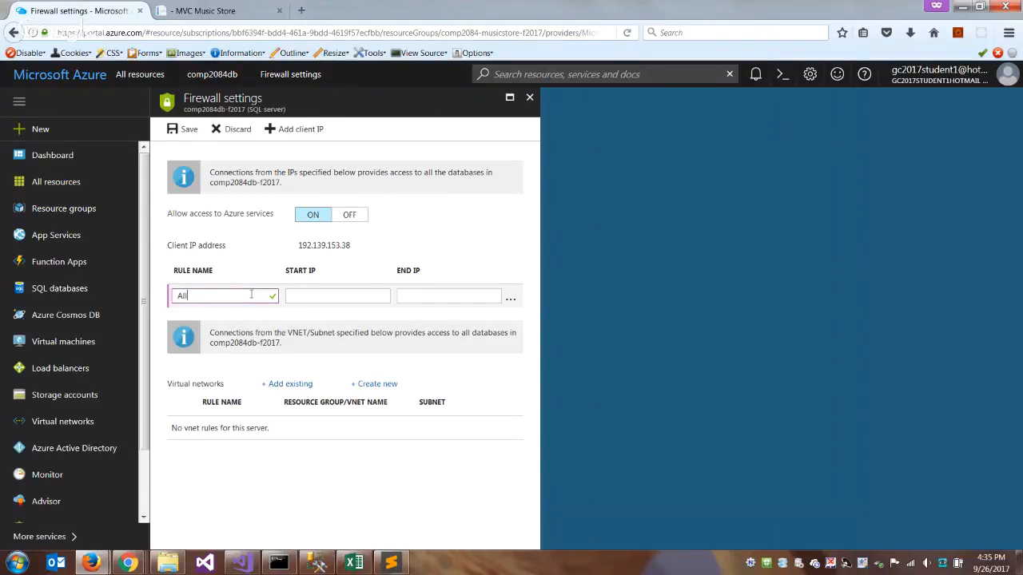
key("Tab")
type("0.0")
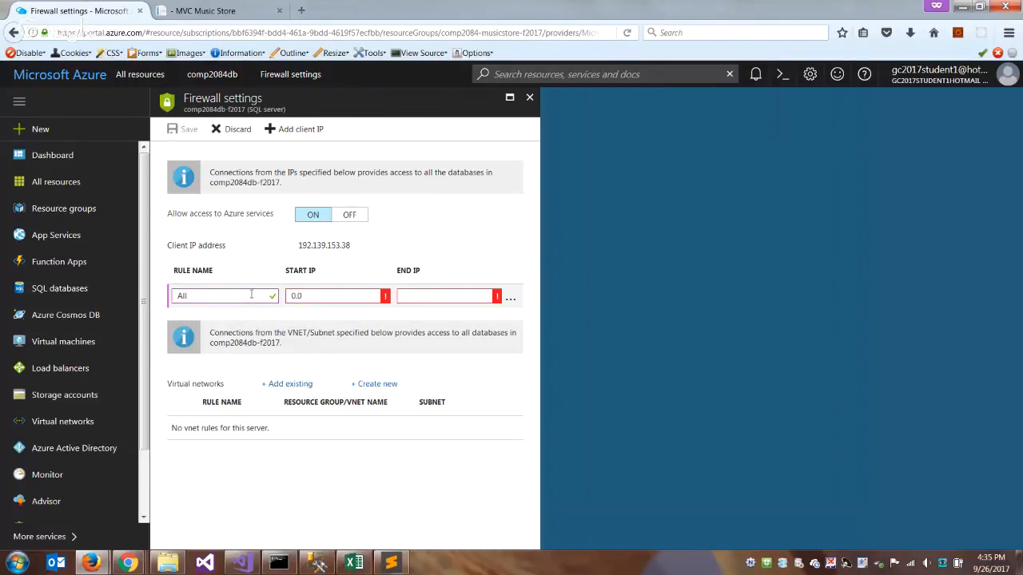
type(".0.")
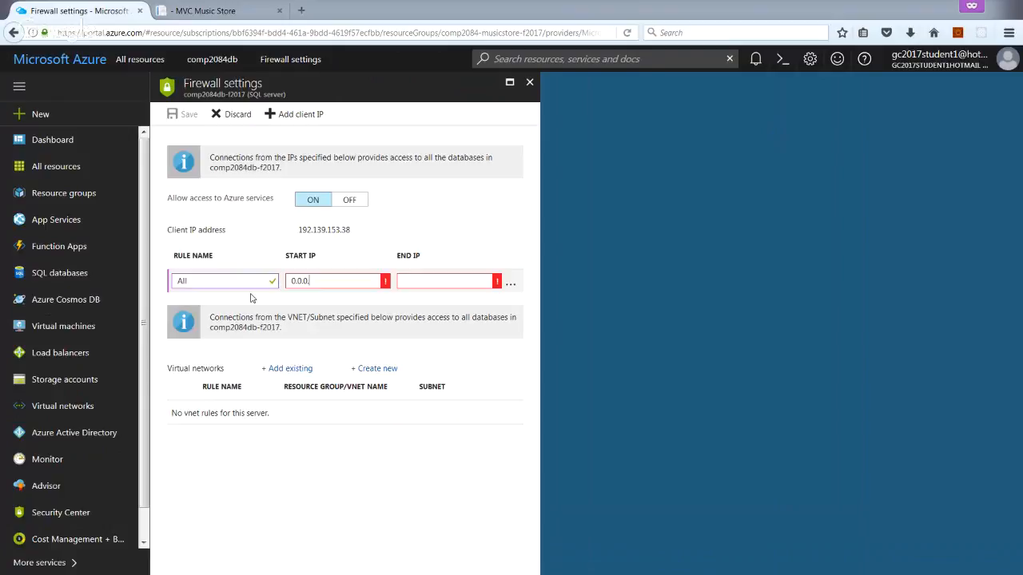
type("0")
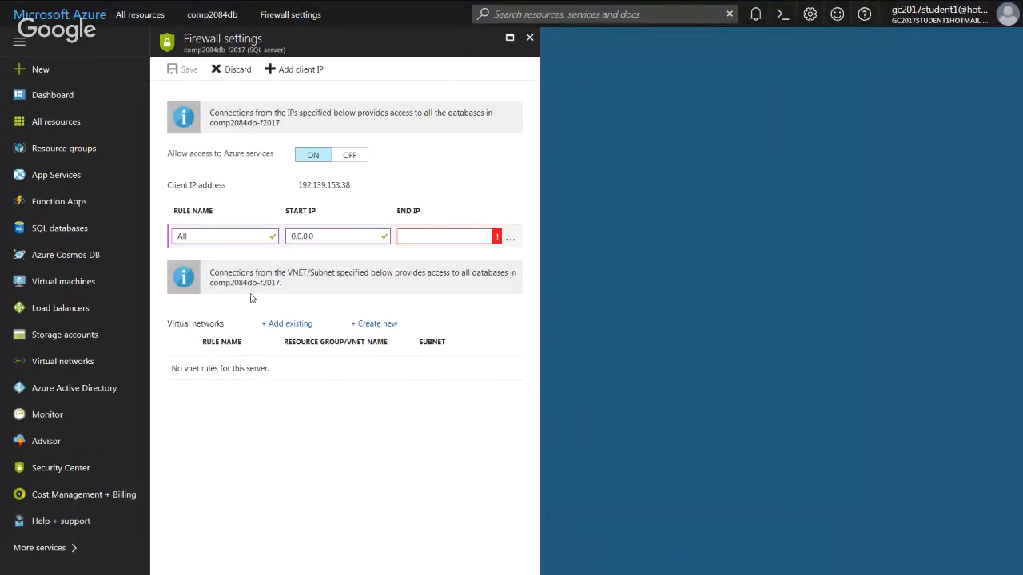
key("Tab")
type("255.")
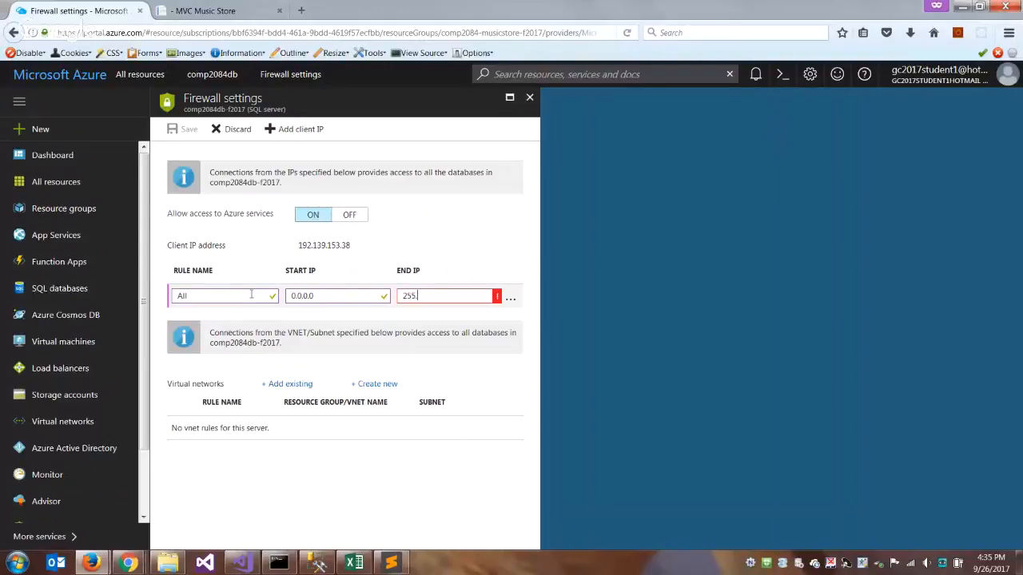
type("255.255.255")
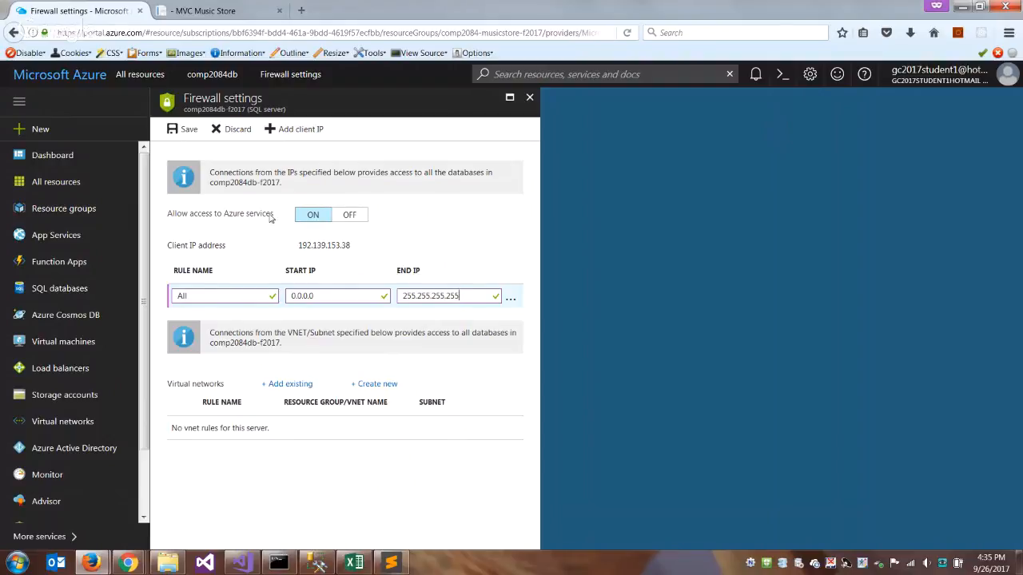
left_click(173, 130)
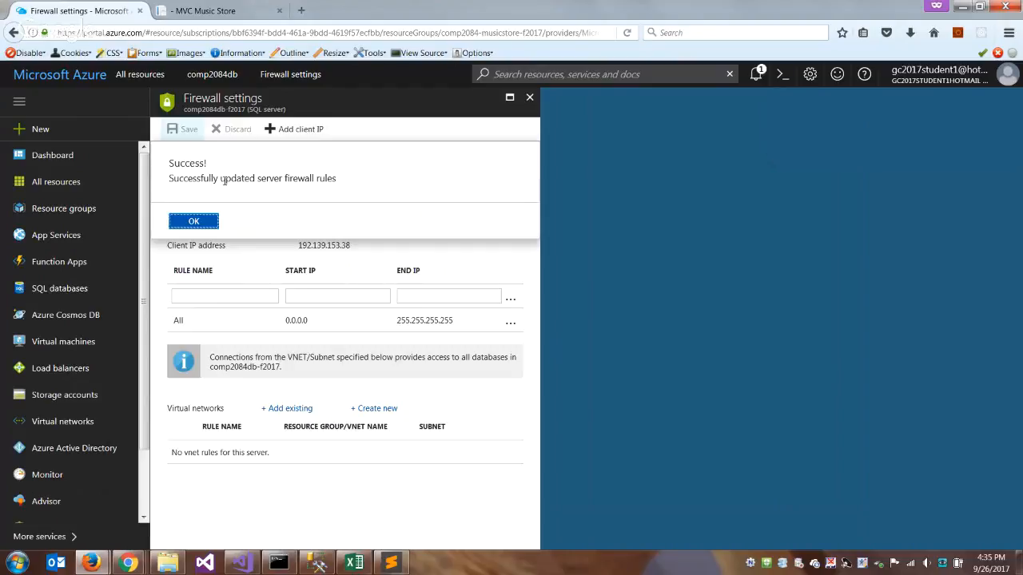
left_click(193, 222)
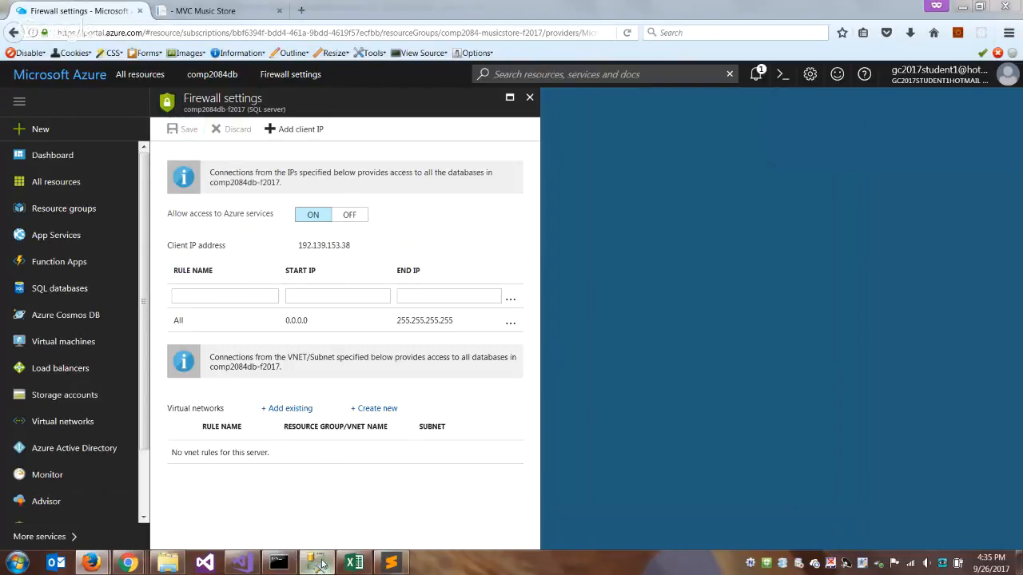
- Return to SQL Server Management Studio, test the COMP2084-F2017 registration's connection again, and save the registration
left_click(320, 564)
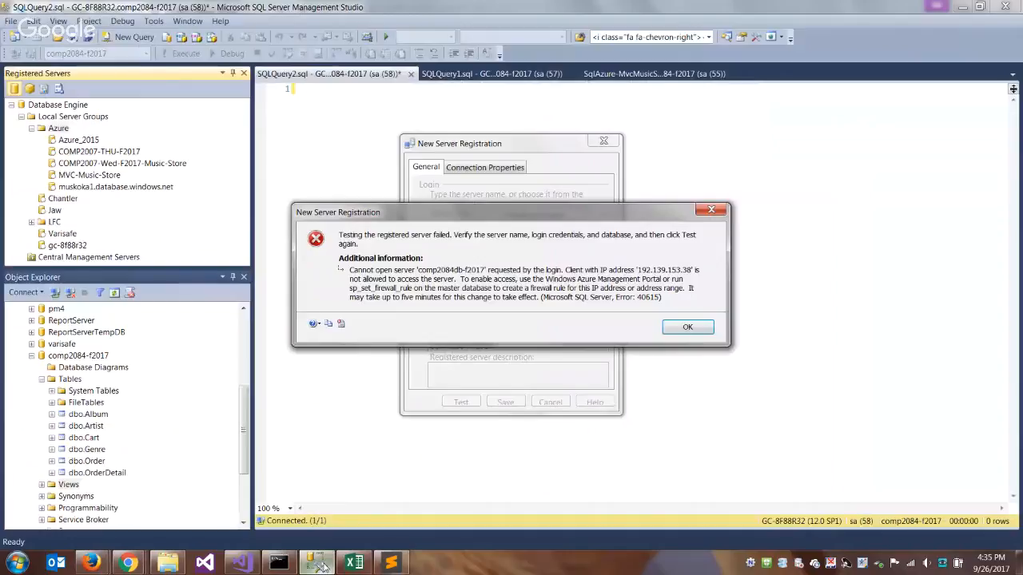
key("Return")
left_click(461, 402)
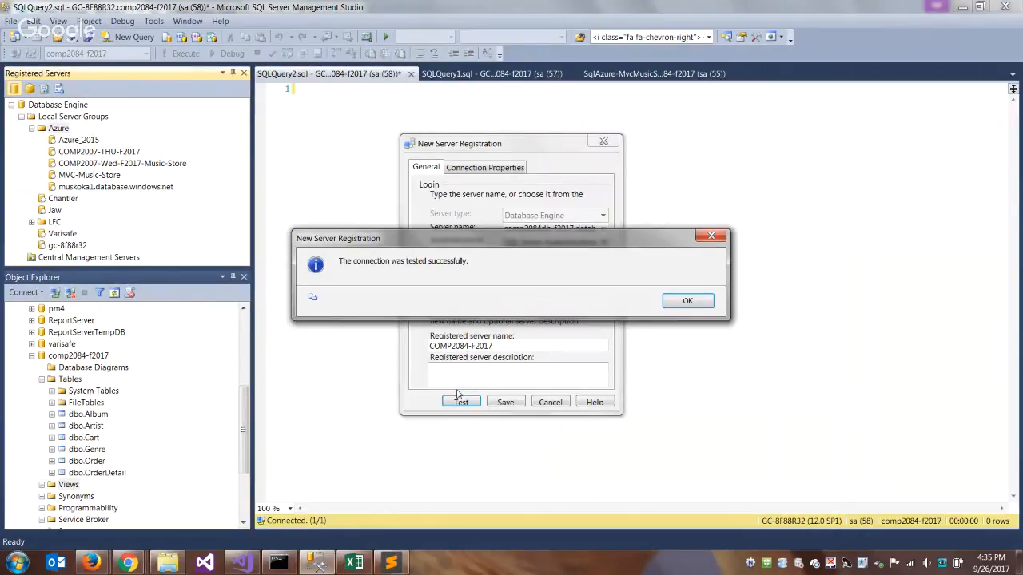
left_click(687, 301)
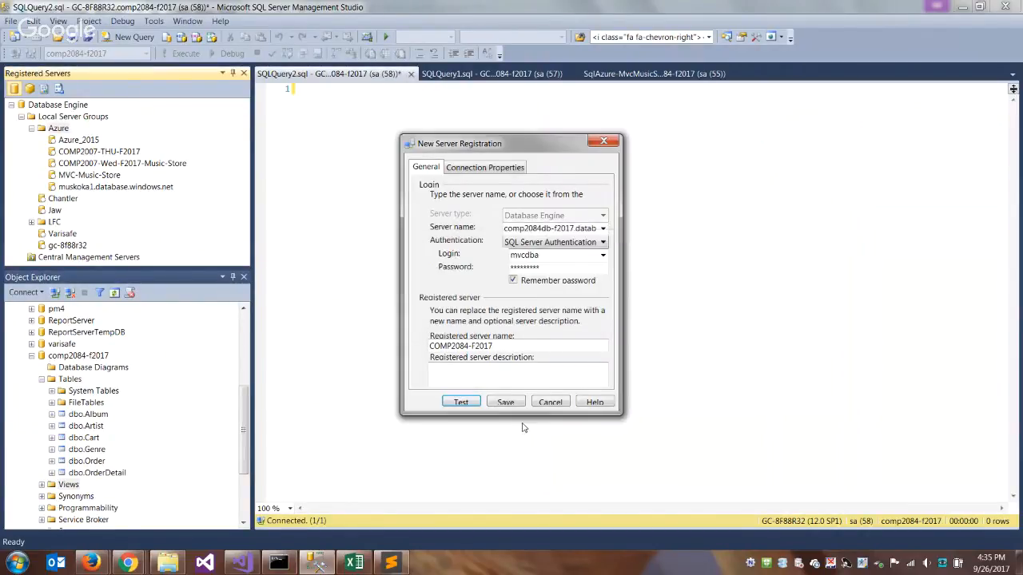
left_click(514, 403)
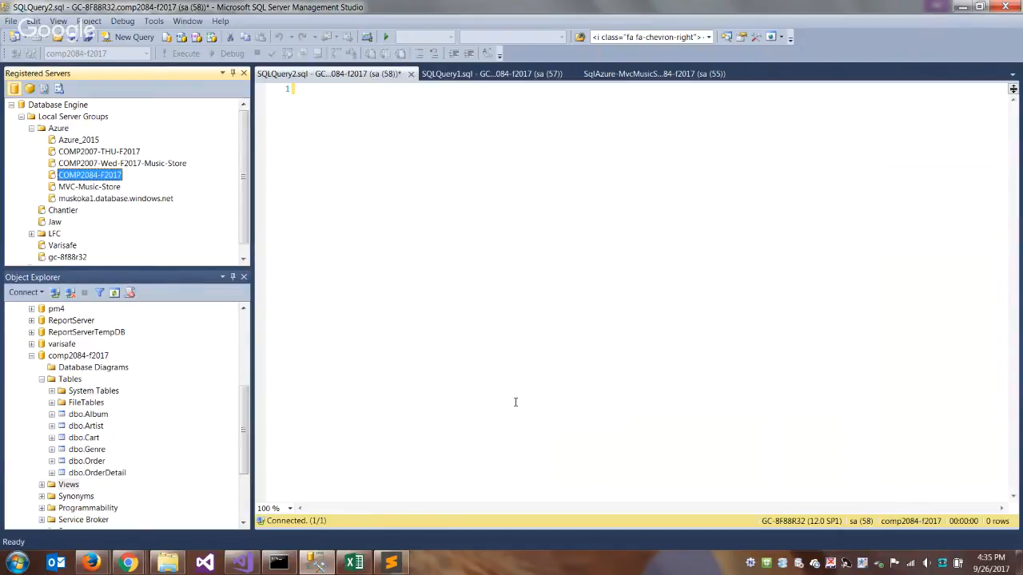
- Connect to the registered COMP2084-F2017 server in Object Explorer
right_click(107, 177)
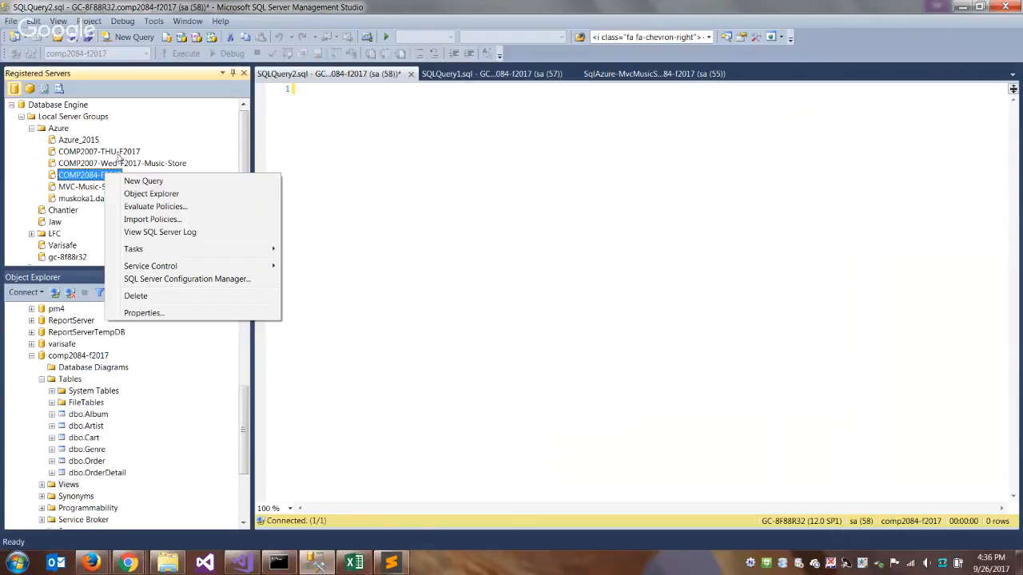
left_click(330, 145)
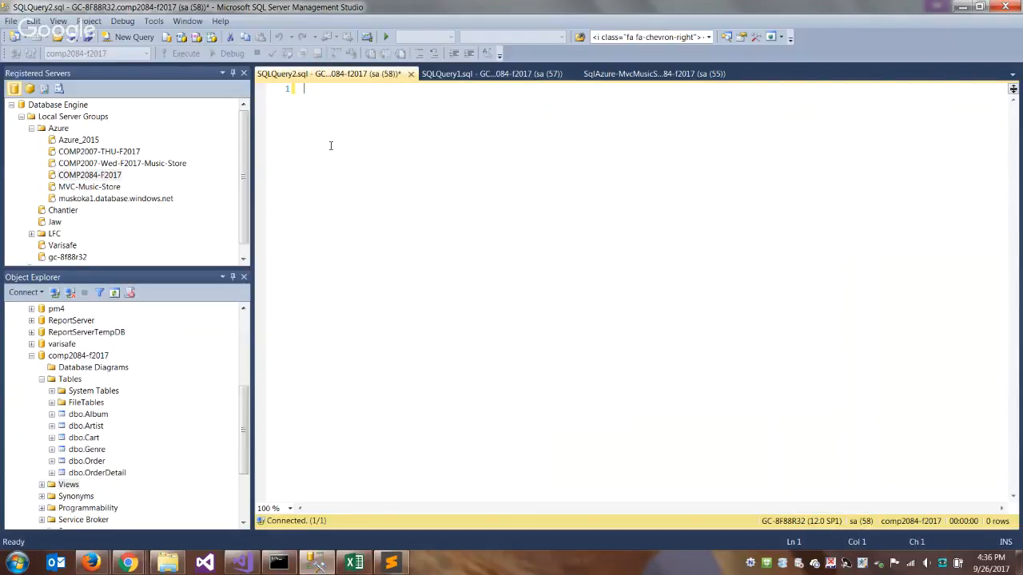
left_click(93, 175)
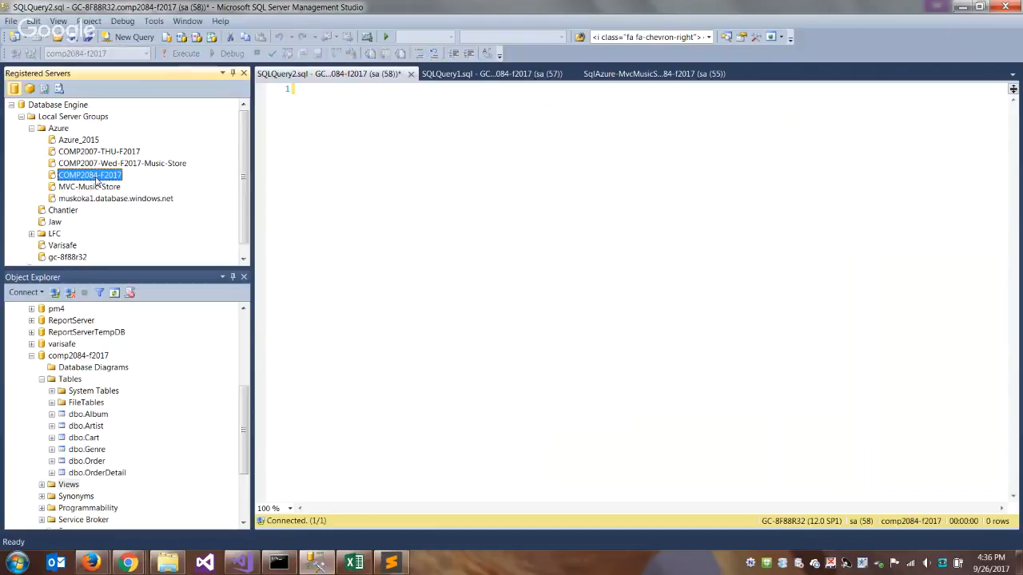
double_click(86, 175)
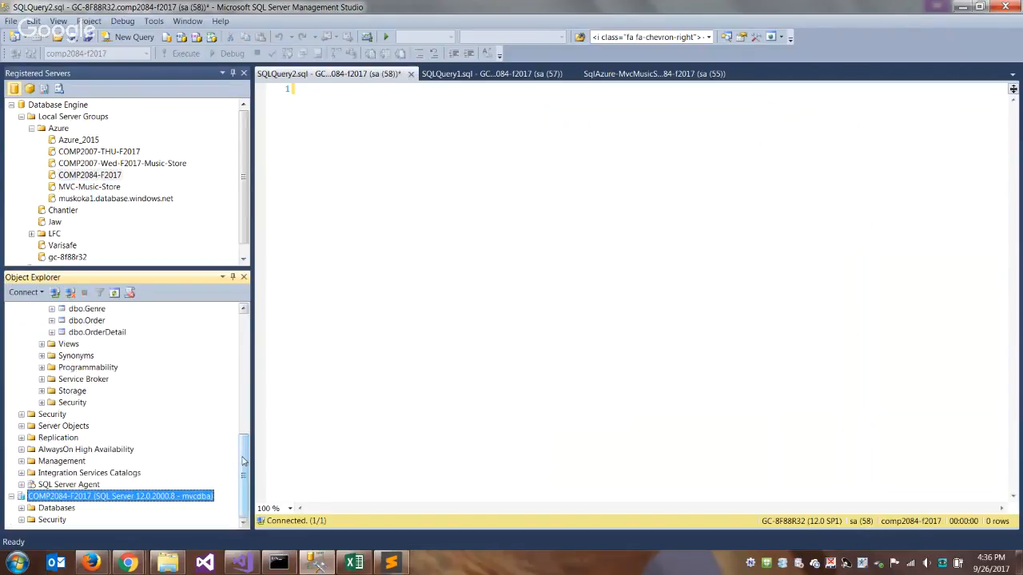
- Collapse the local server's tree in Object Explorer and expand comp2084db down to its tables on the COMP2084-F2017 server
left_click_drag(244, 461, 254, 307)
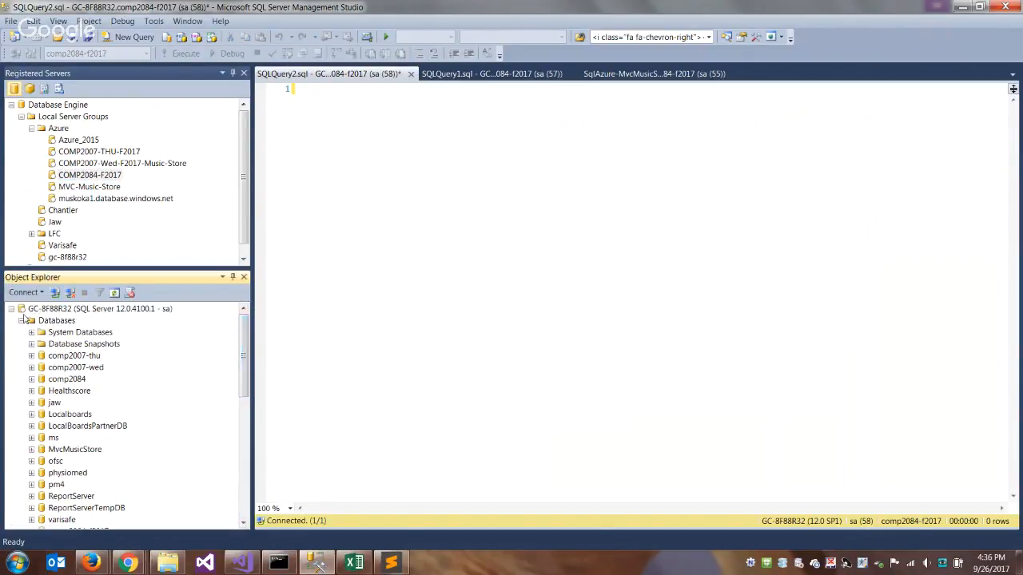
left_click(11, 310)
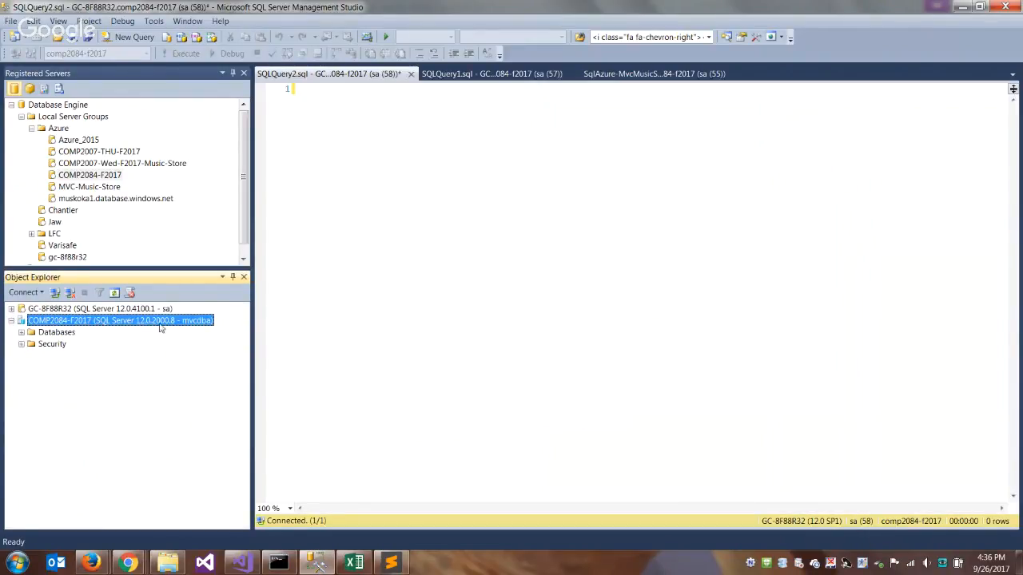
left_click(22, 333)
left_click(31, 356)
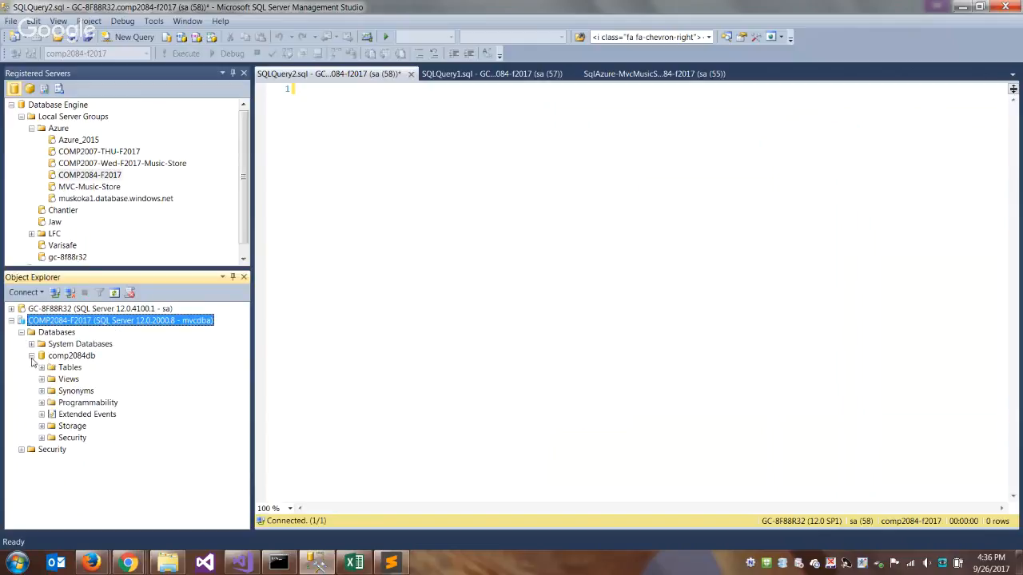
left_click(41, 367)
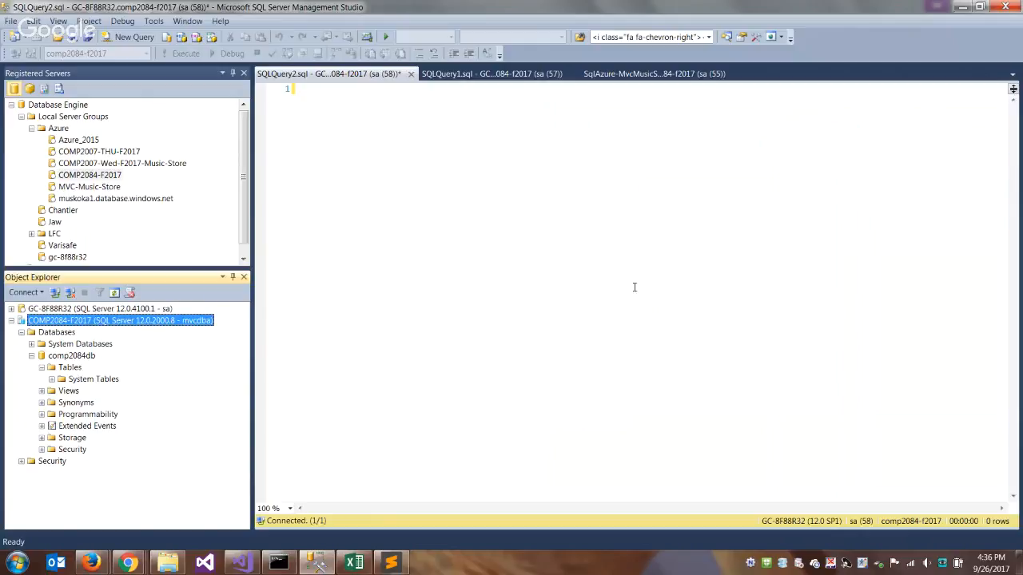
- Select the Tables folder of comp2084db and open the script file SqlAzure-MvcMusicStore-Create.sql from the f2017 folder
left_click(675, 73)
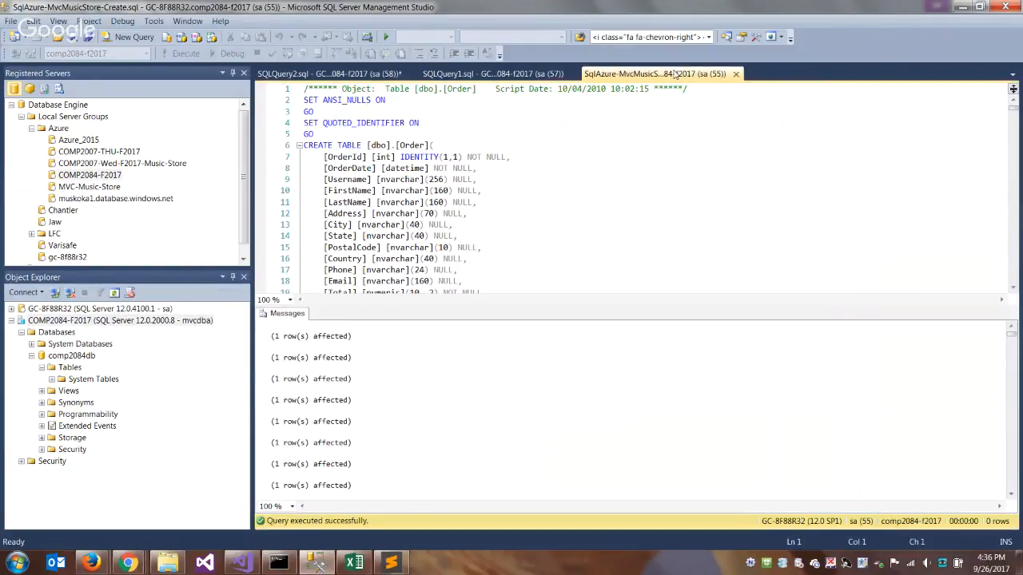
left_click(69, 366)
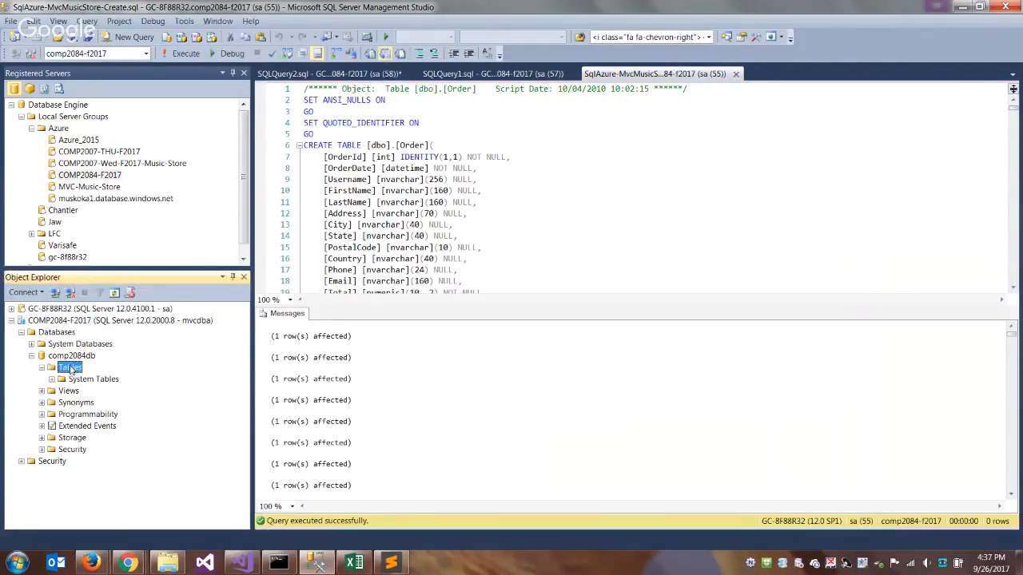
left_click(13, 24)
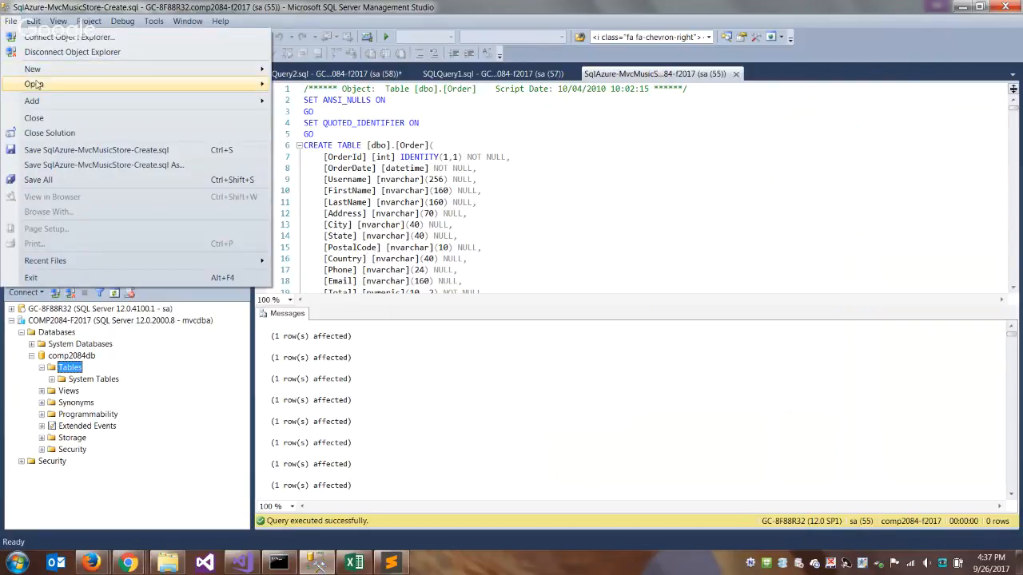
mouse_move(37, 85)
left_click(324, 120)
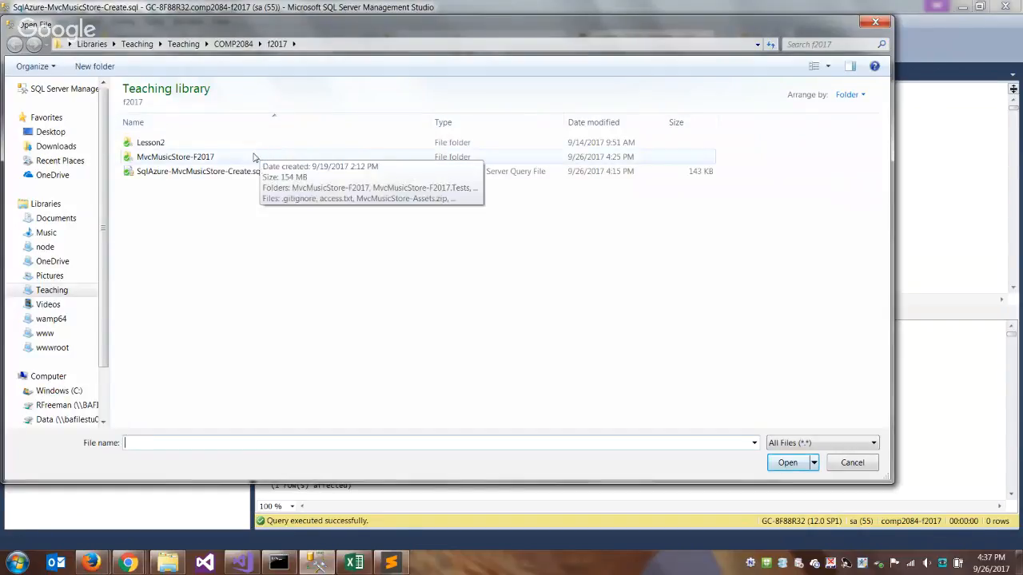
left_click(215, 174)
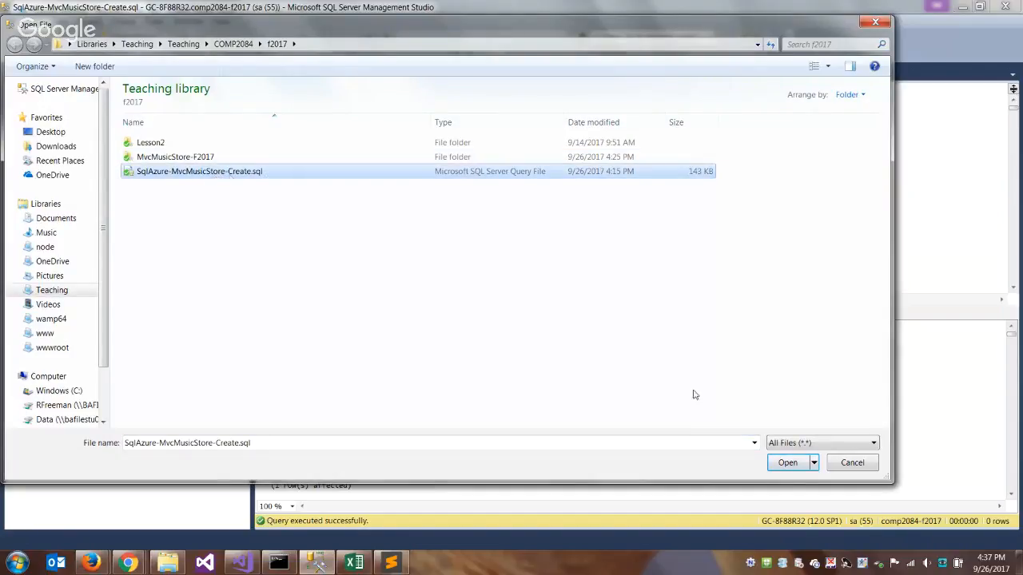
left_click(787, 465)
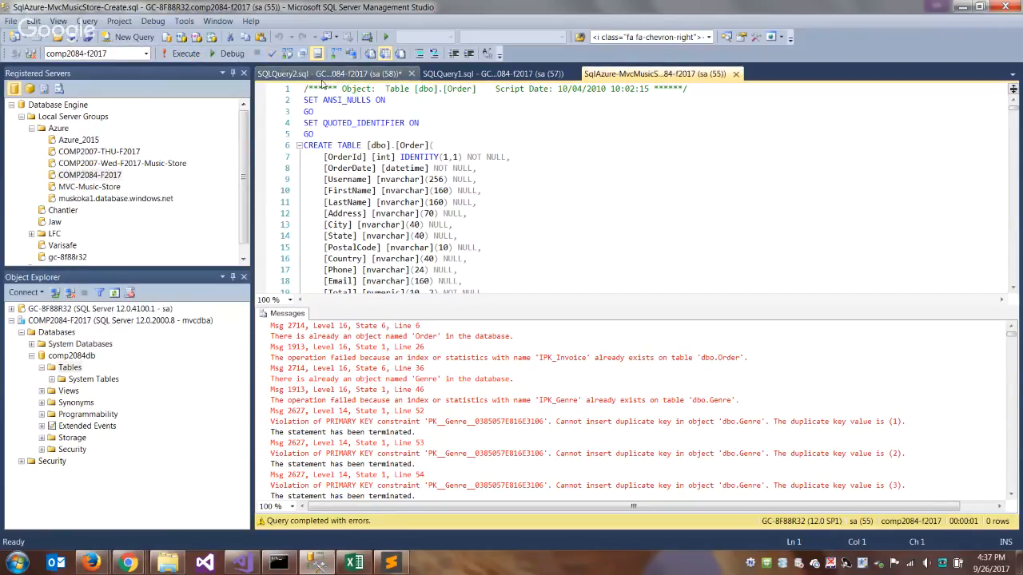
left_click(389, 100)
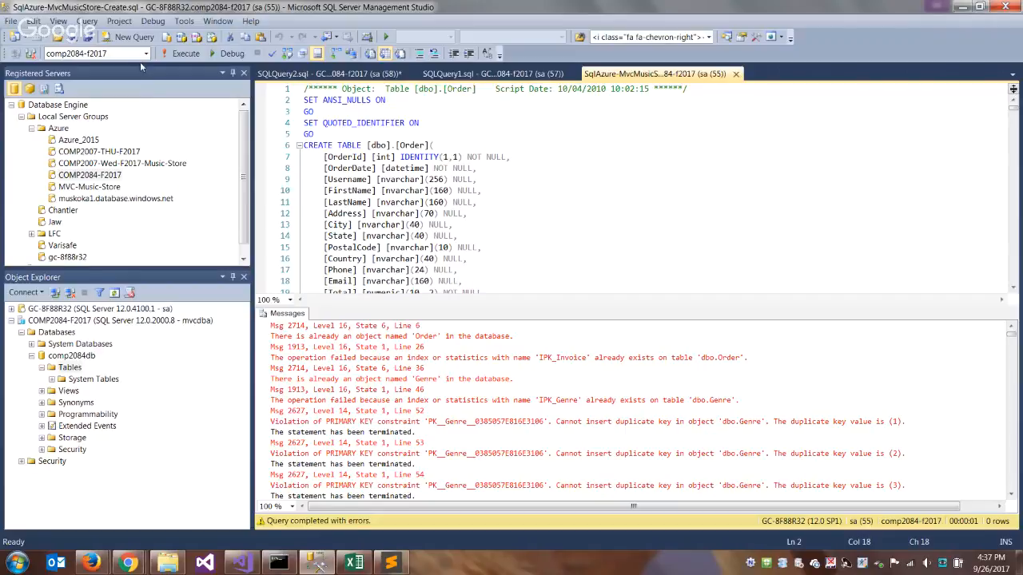
left_click(146, 54)
left_click_drag(146, 114, 148, 86)
left_click(607, 224)
- Close the local creation script and both open query windows, discarding the unsaved SQLQuery2.sql
left_click(735, 73)
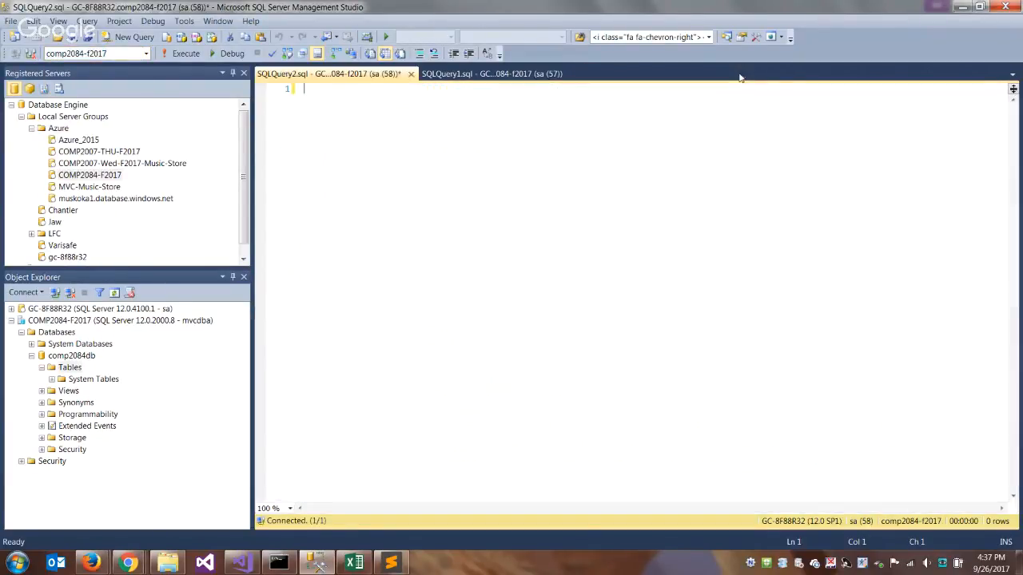
left_click(413, 75)
left_click(561, 368)
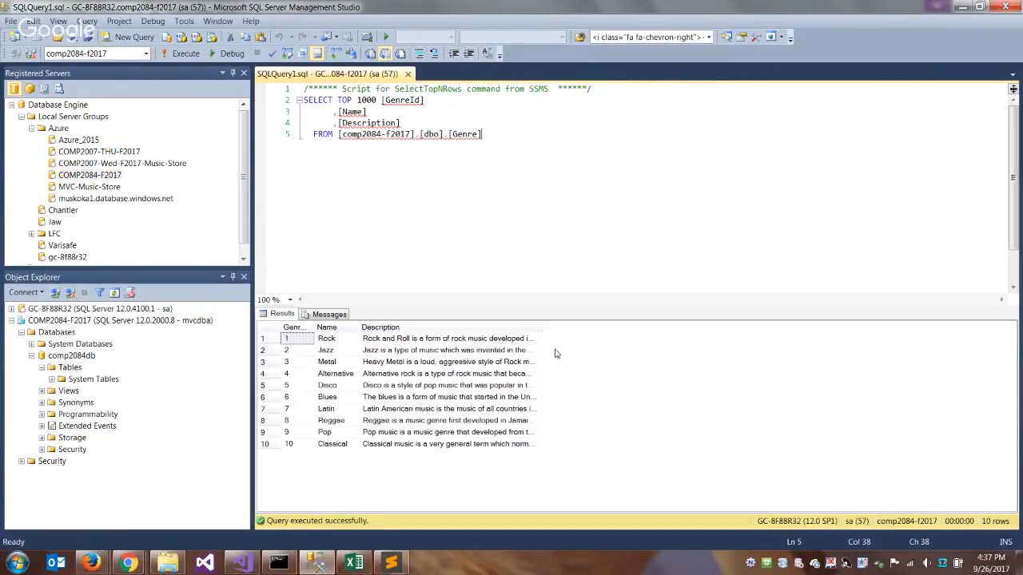
left_click(407, 74)
- Disconnect the local GC-8F88R32 server from Object Explorer
left_click(96, 300)
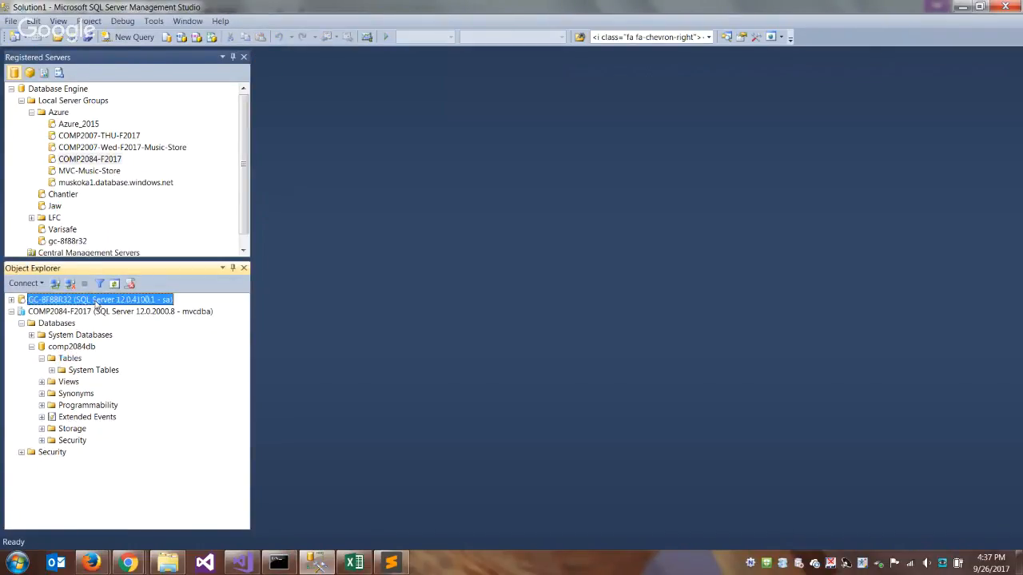
right_click(96, 301)
left_click(160, 322)
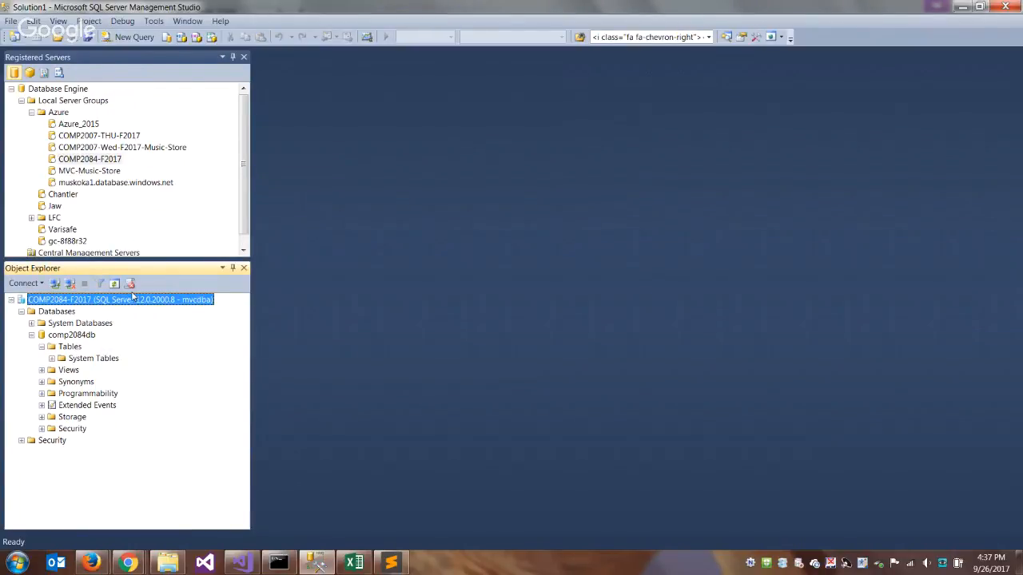
- Open SqlAzure-MvcMusicStore-Create.sql again, using the connection to the COMP2084-F2017 server
left_click(11, 21)
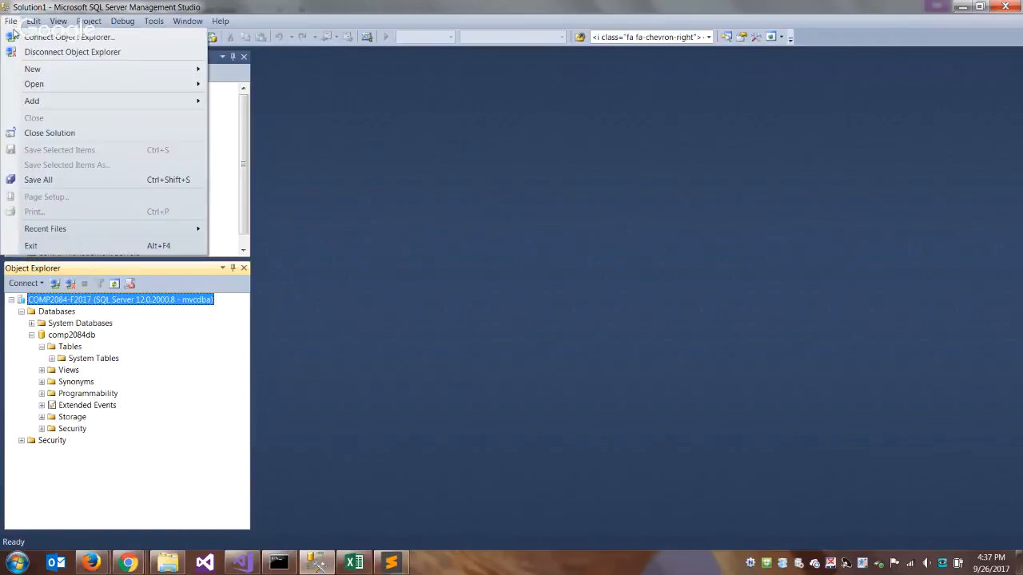
mouse_move(43, 85)
left_click(304, 120)
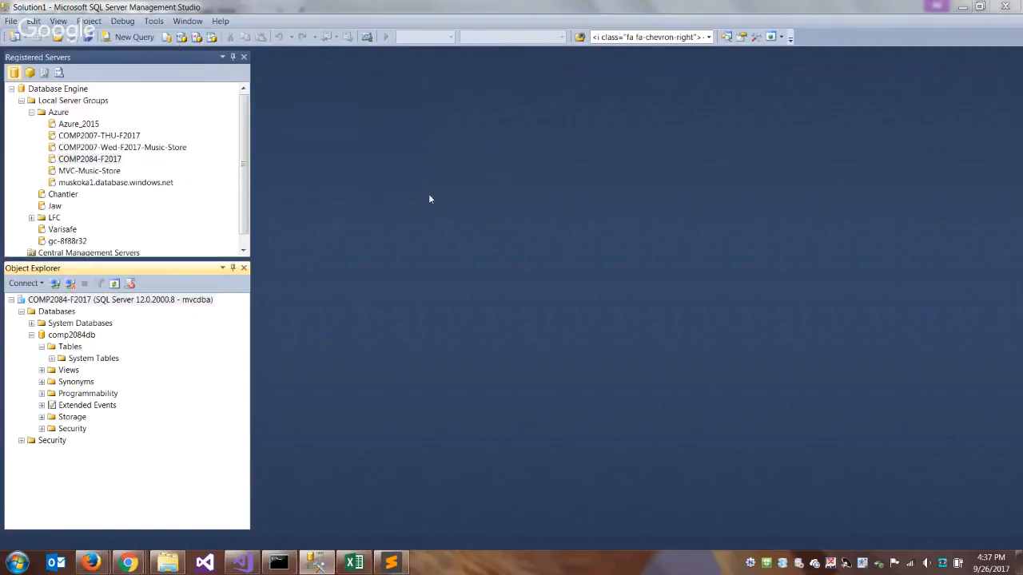
double_click(211, 171)
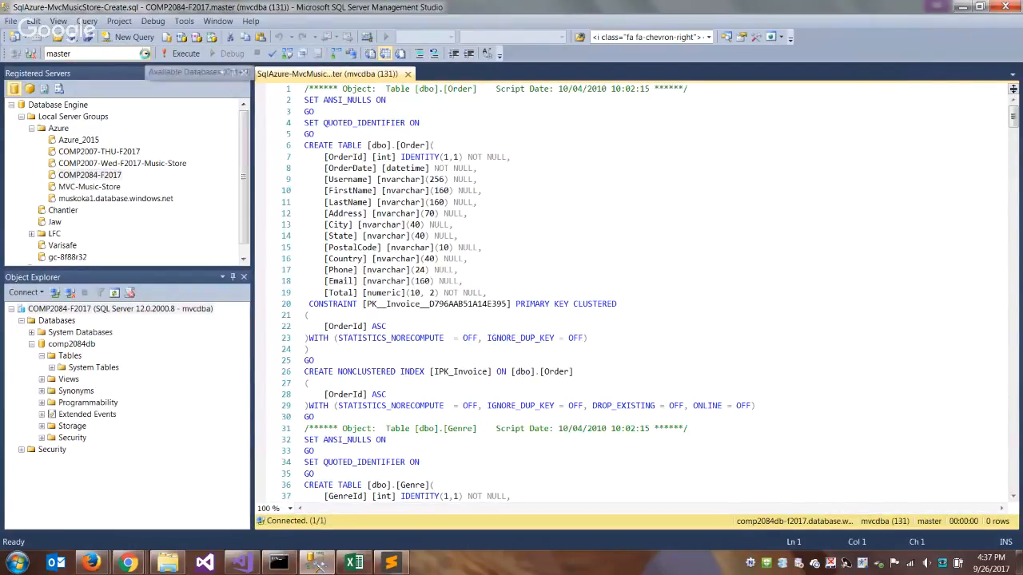
- Set COMP2084DB as the target database for the creation script and execute it
left_click(145, 54)
left_click(100, 69)
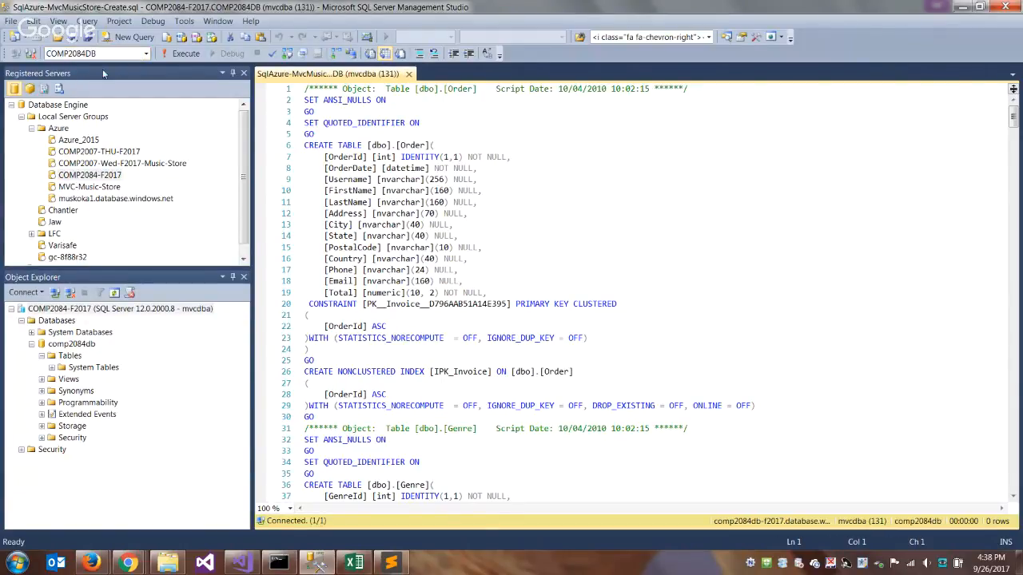
left_click(181, 56)
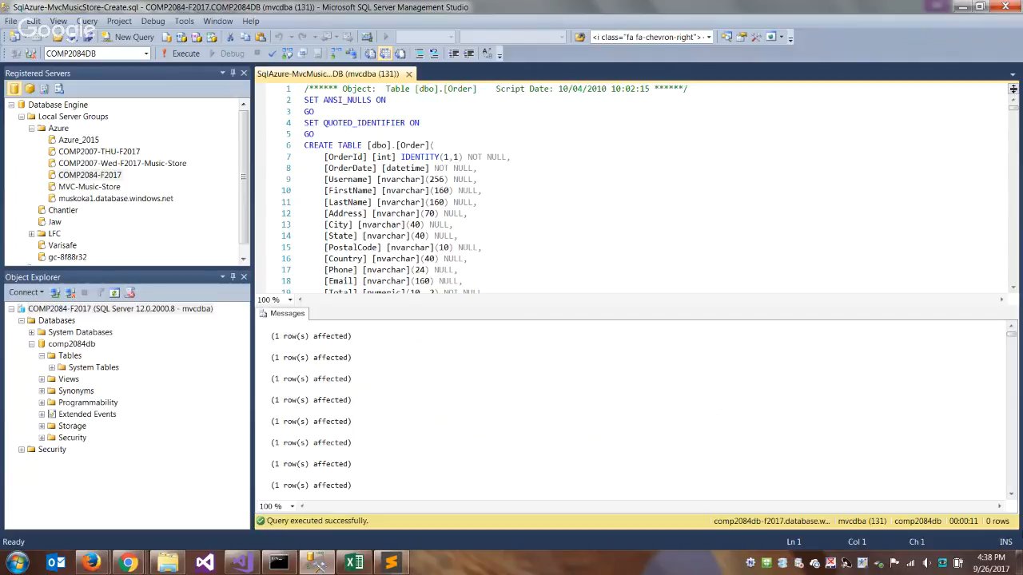
- Refresh the Tables folder of comp2084db and query the top 1000 rows of dbo.Genre
left_click(70, 355)
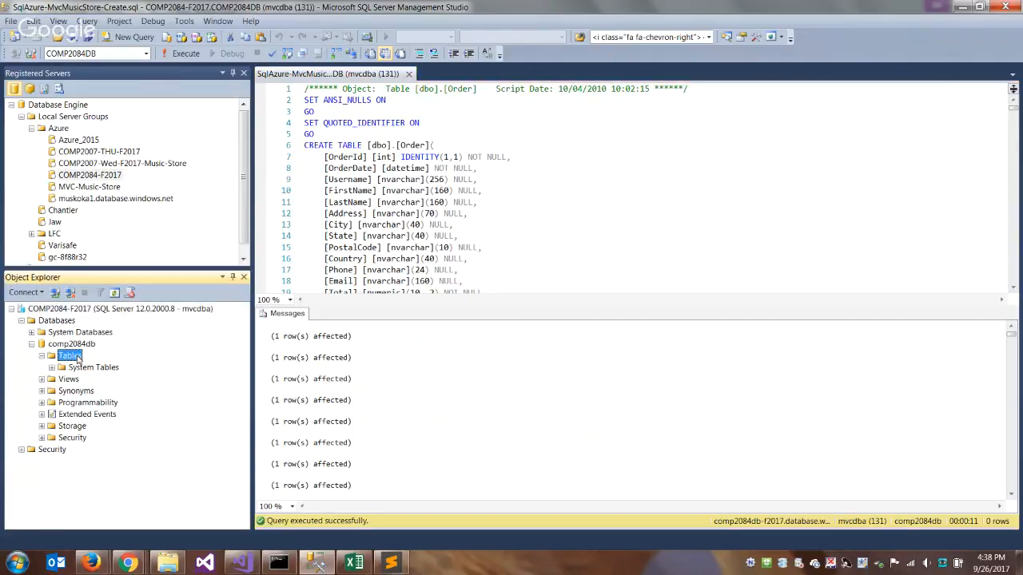
left_click(114, 292)
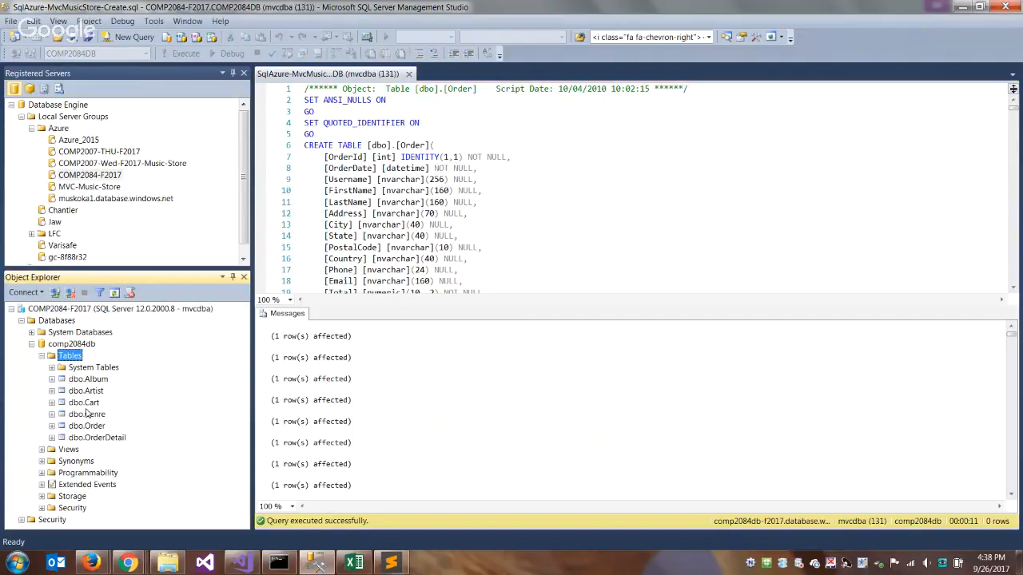
right_click(86, 413)
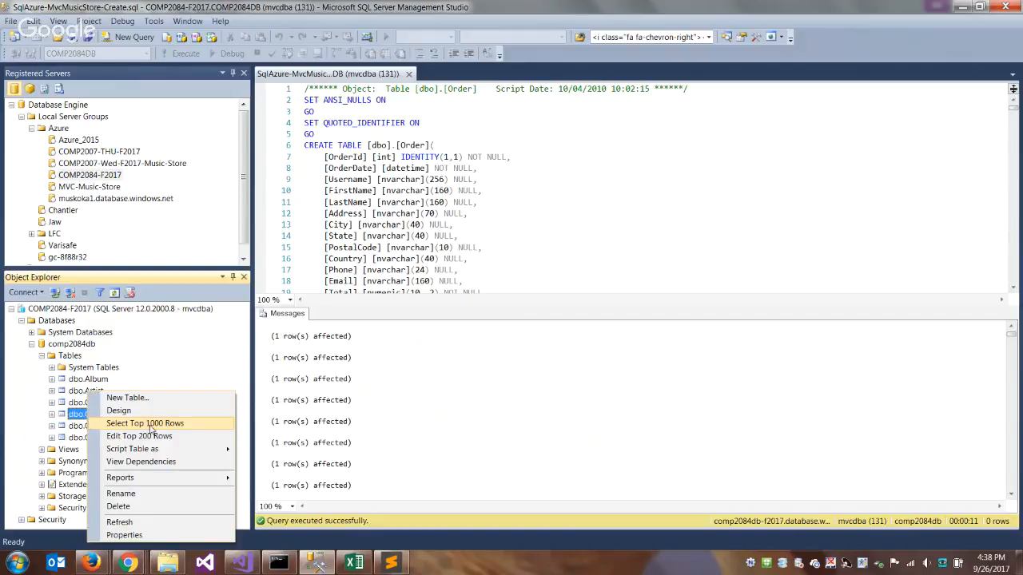
left_click(148, 423)
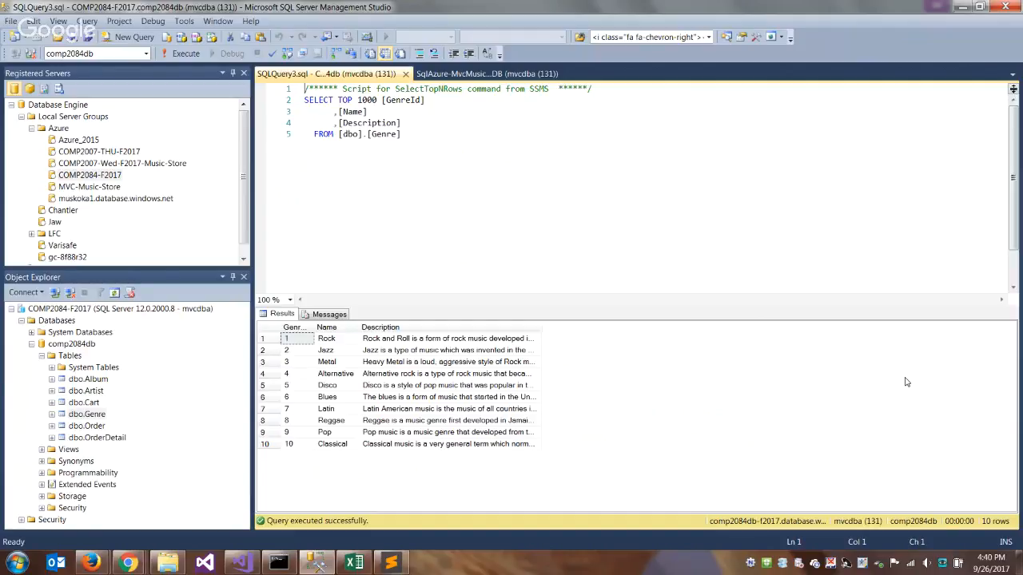
left_click(129, 567)
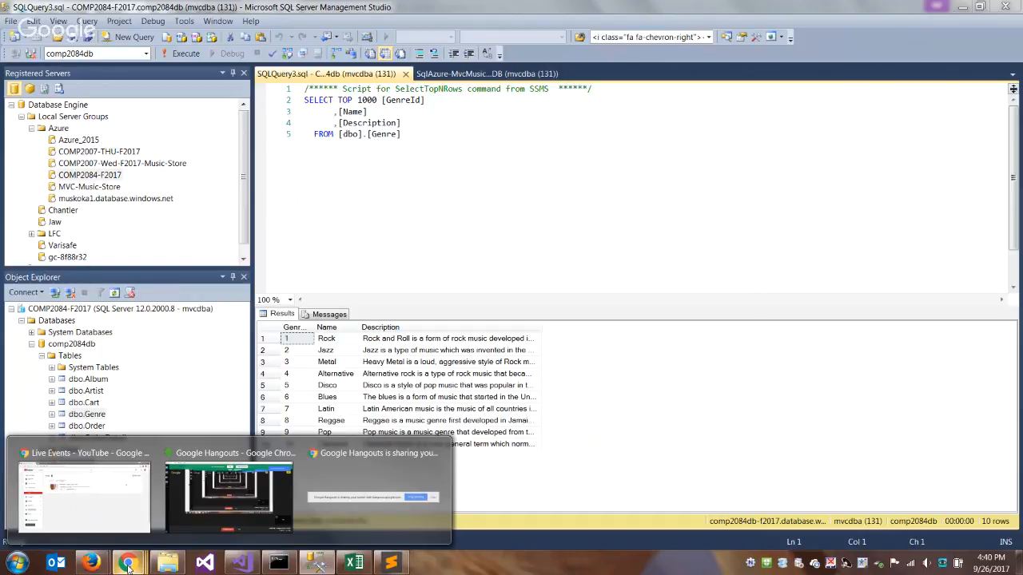
left_click(184, 495)
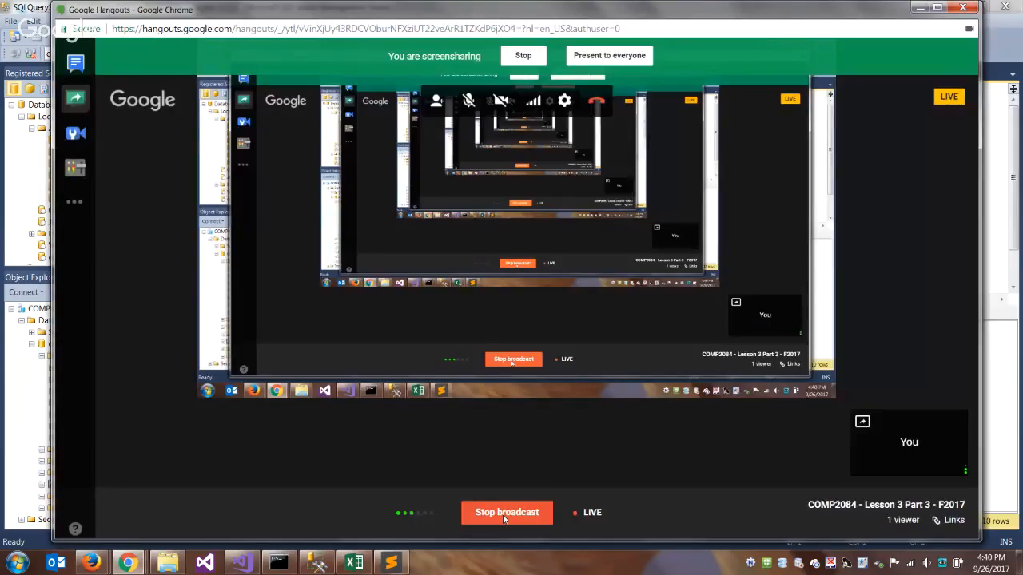
left_click(503, 518)
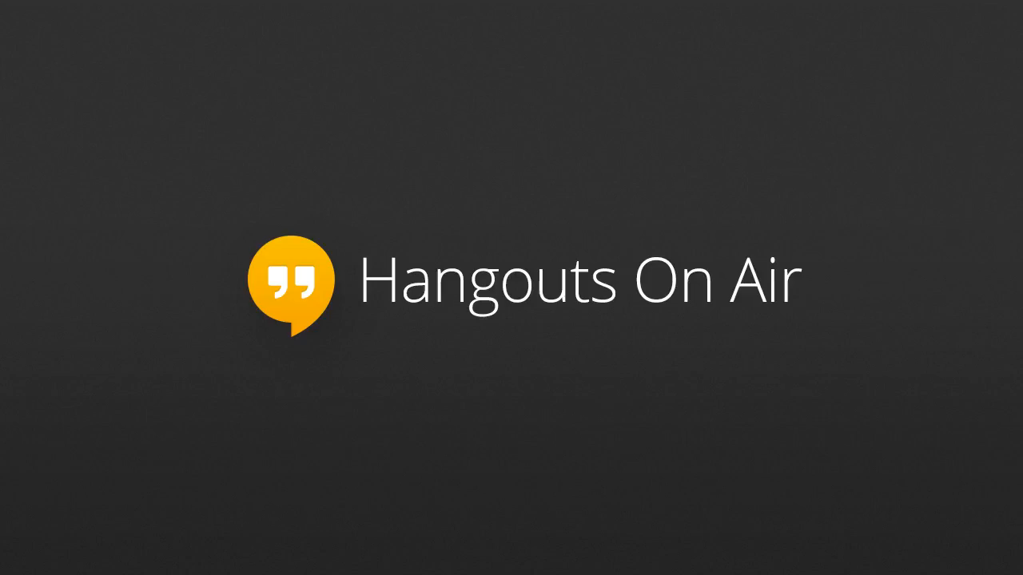